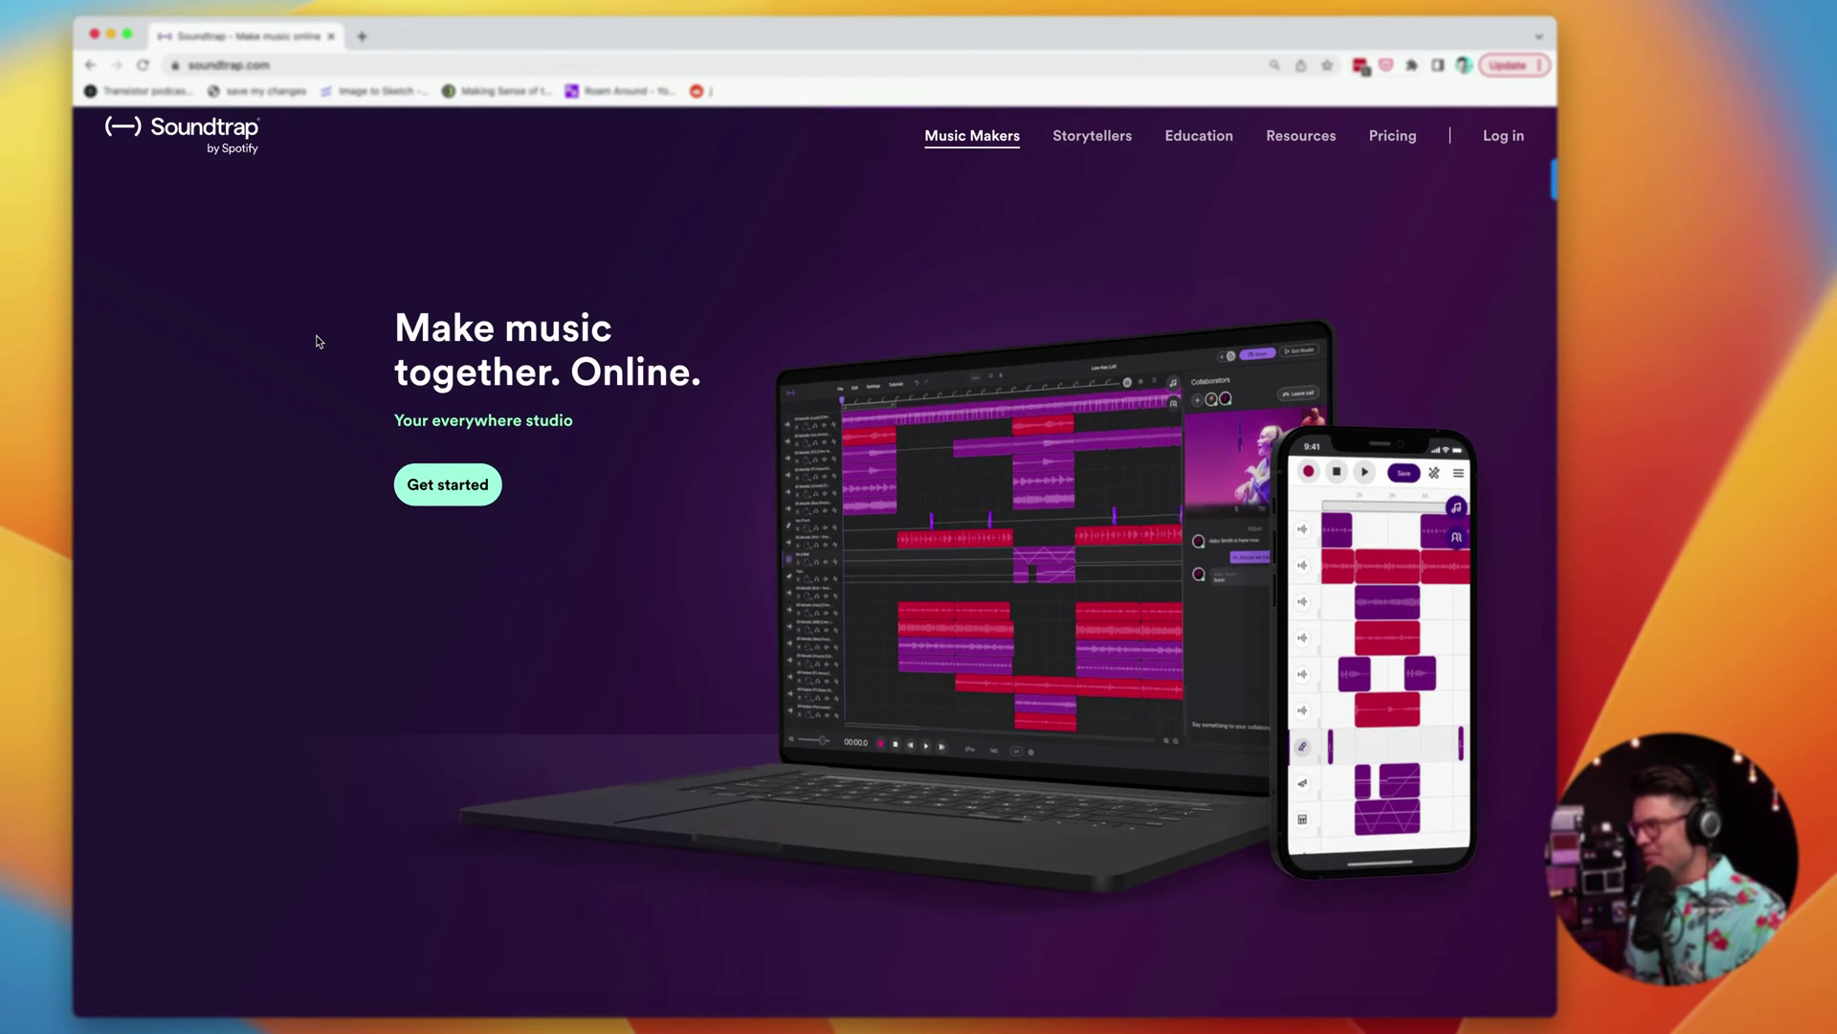
Step: Log in to Soundtrap and close the free-trial offer
click(1503, 138)
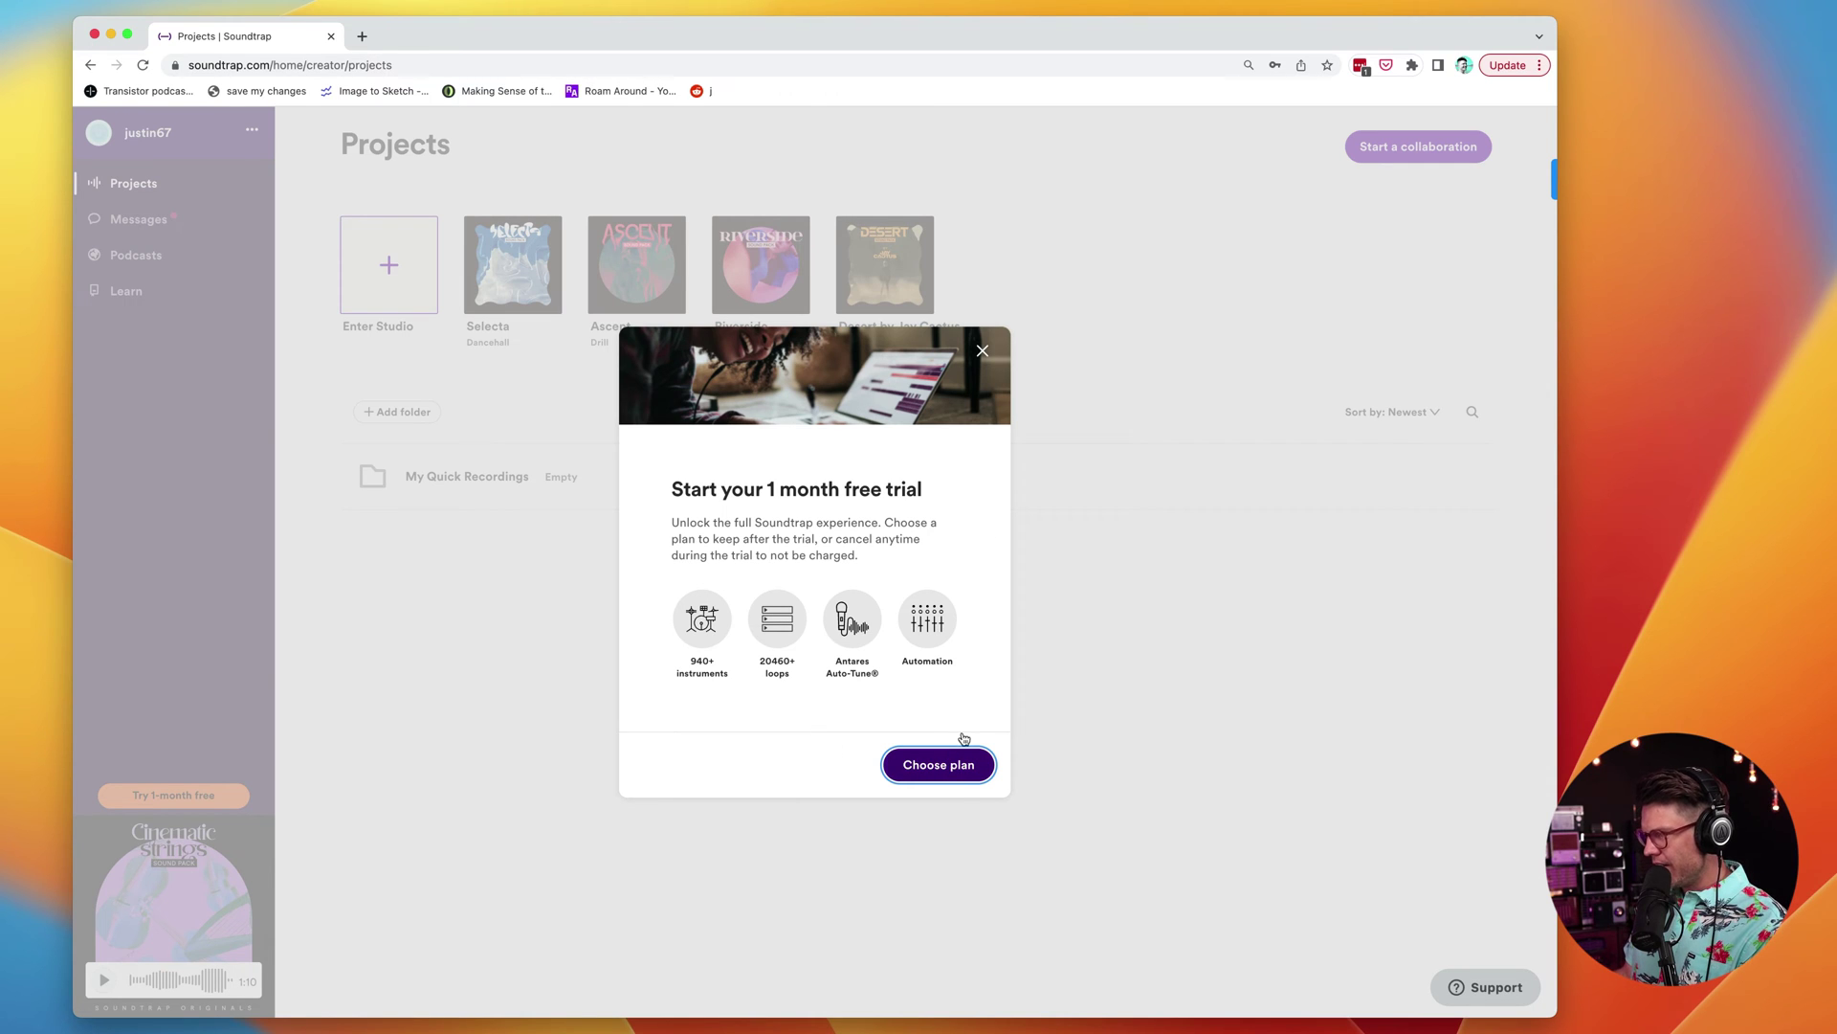
click(982, 353)
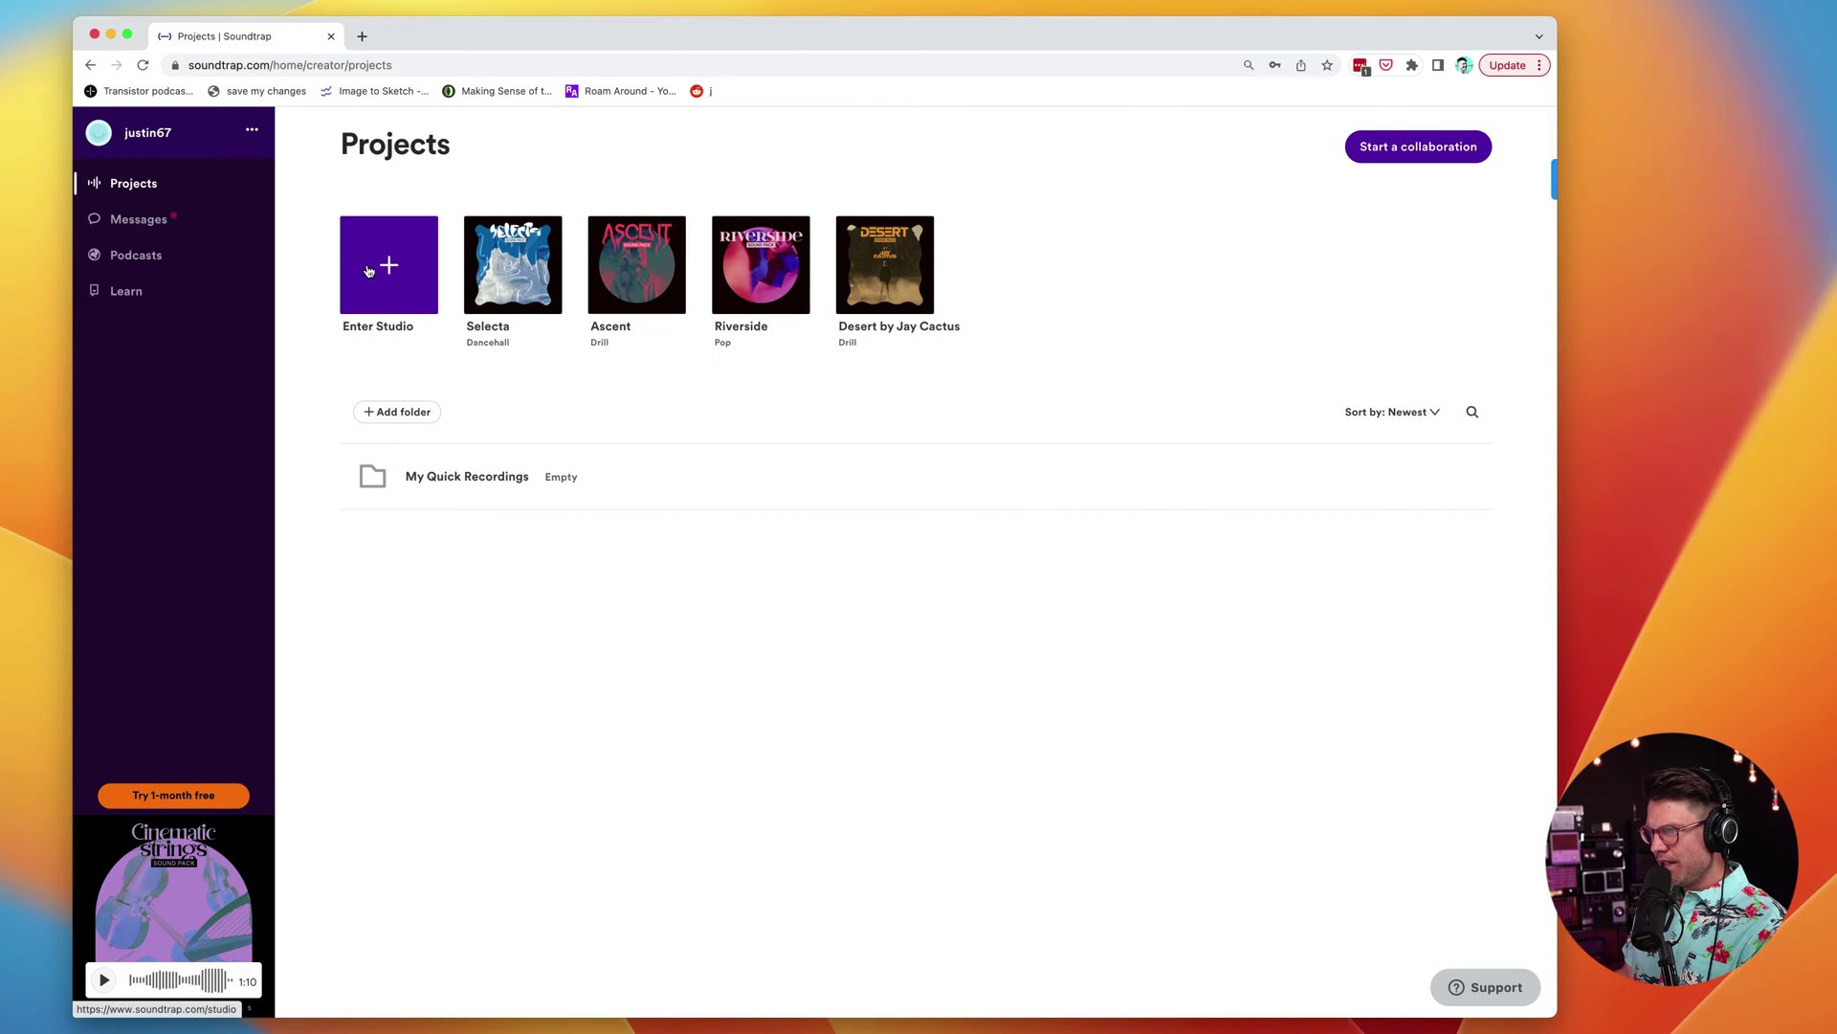
Step: Enter the studio, create a Podcast project, and dismiss the Live Collaboration autosave notice
click(369, 269)
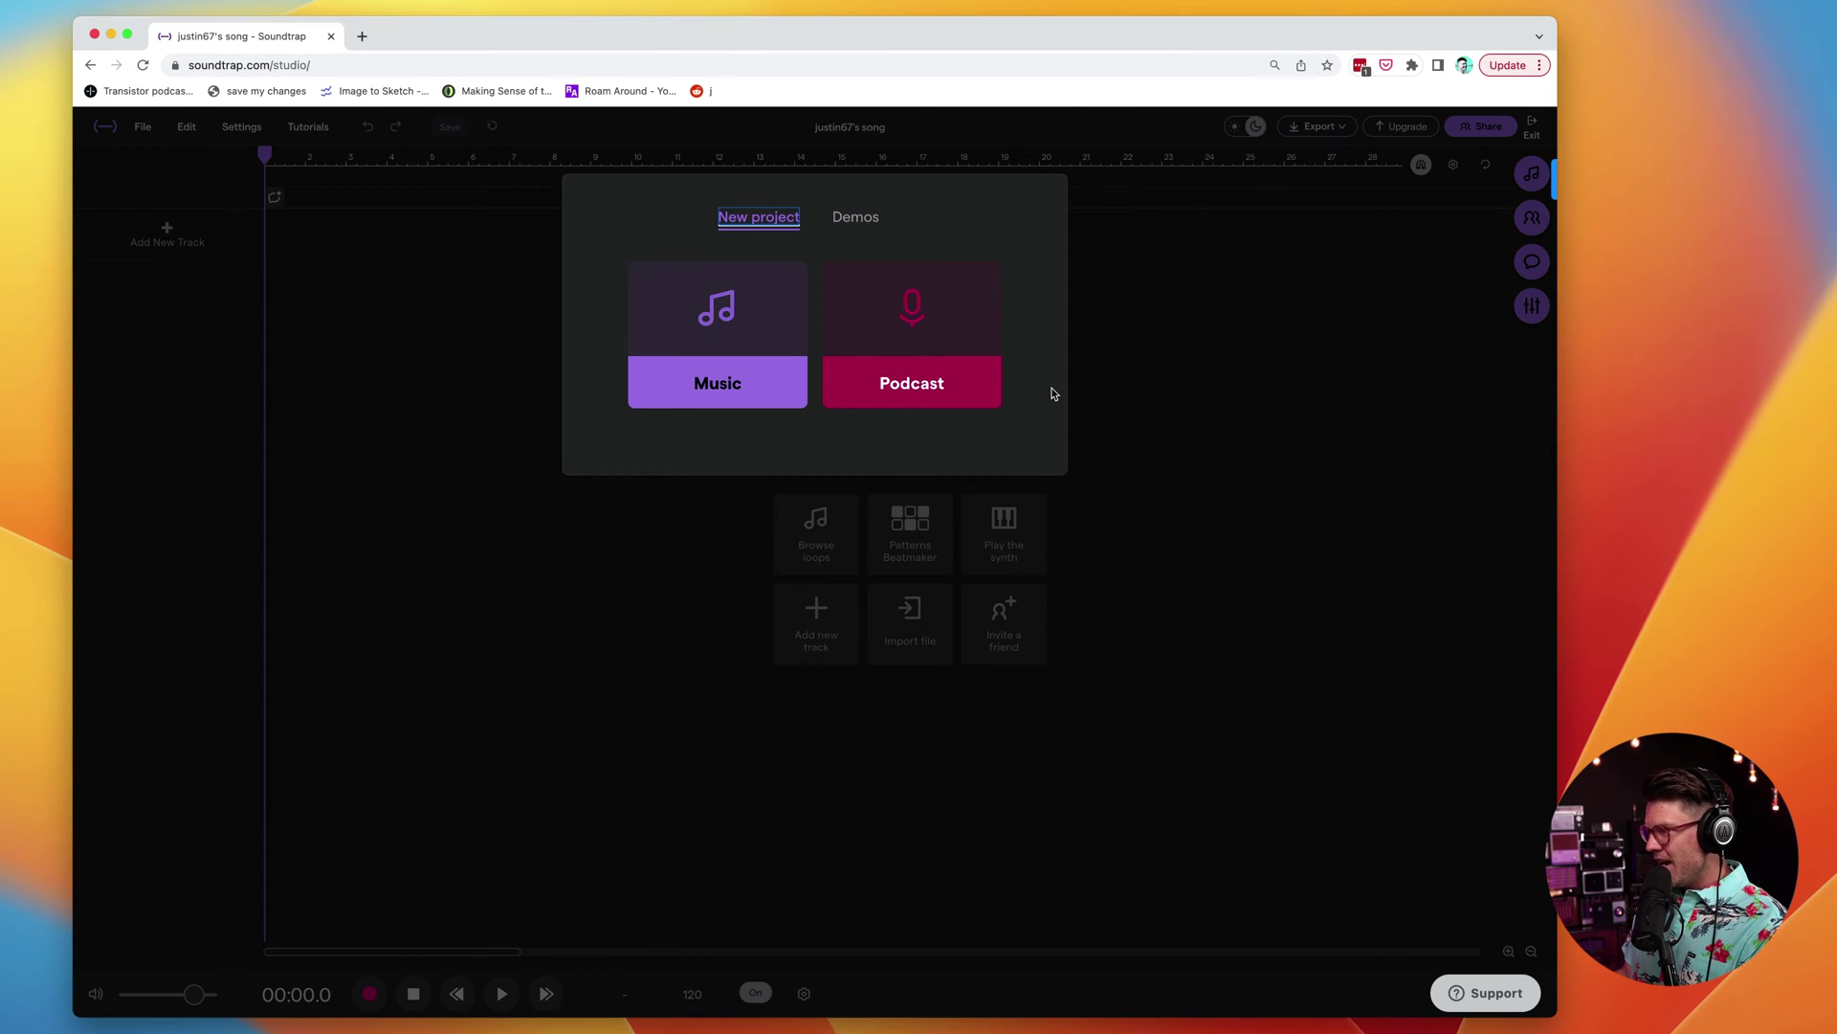
click(947, 394)
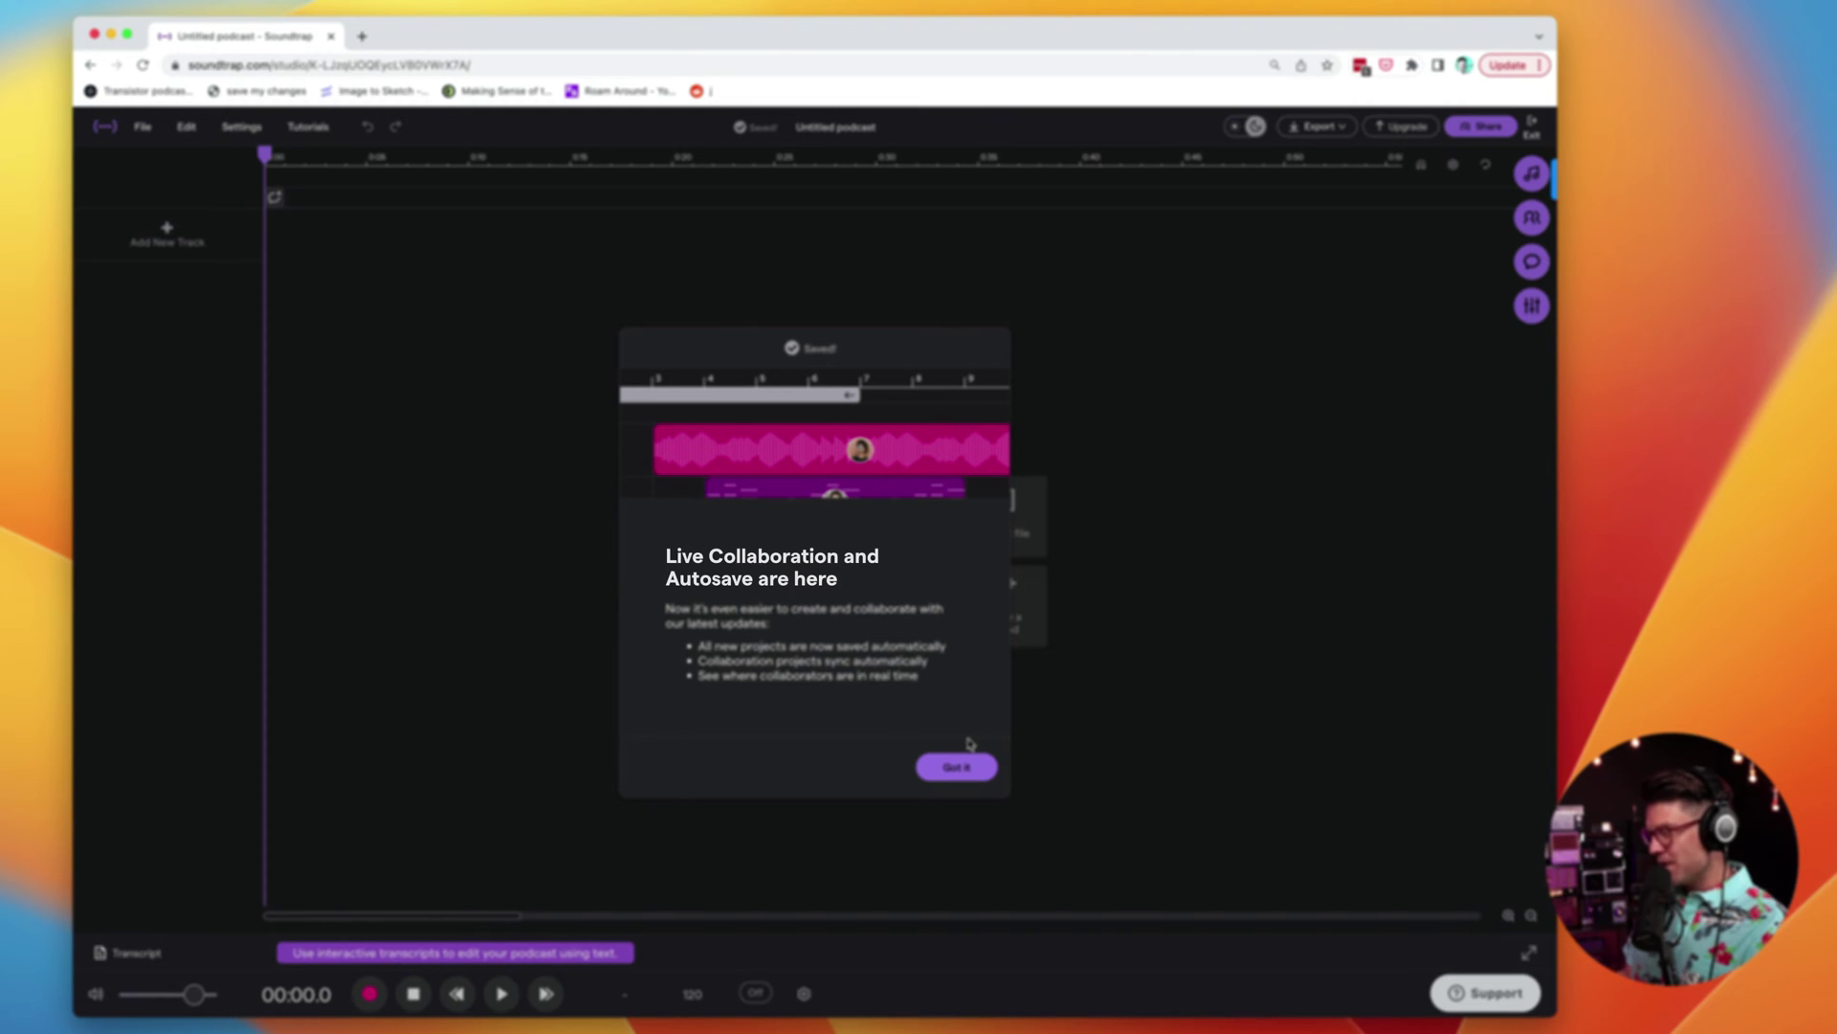
click(967, 768)
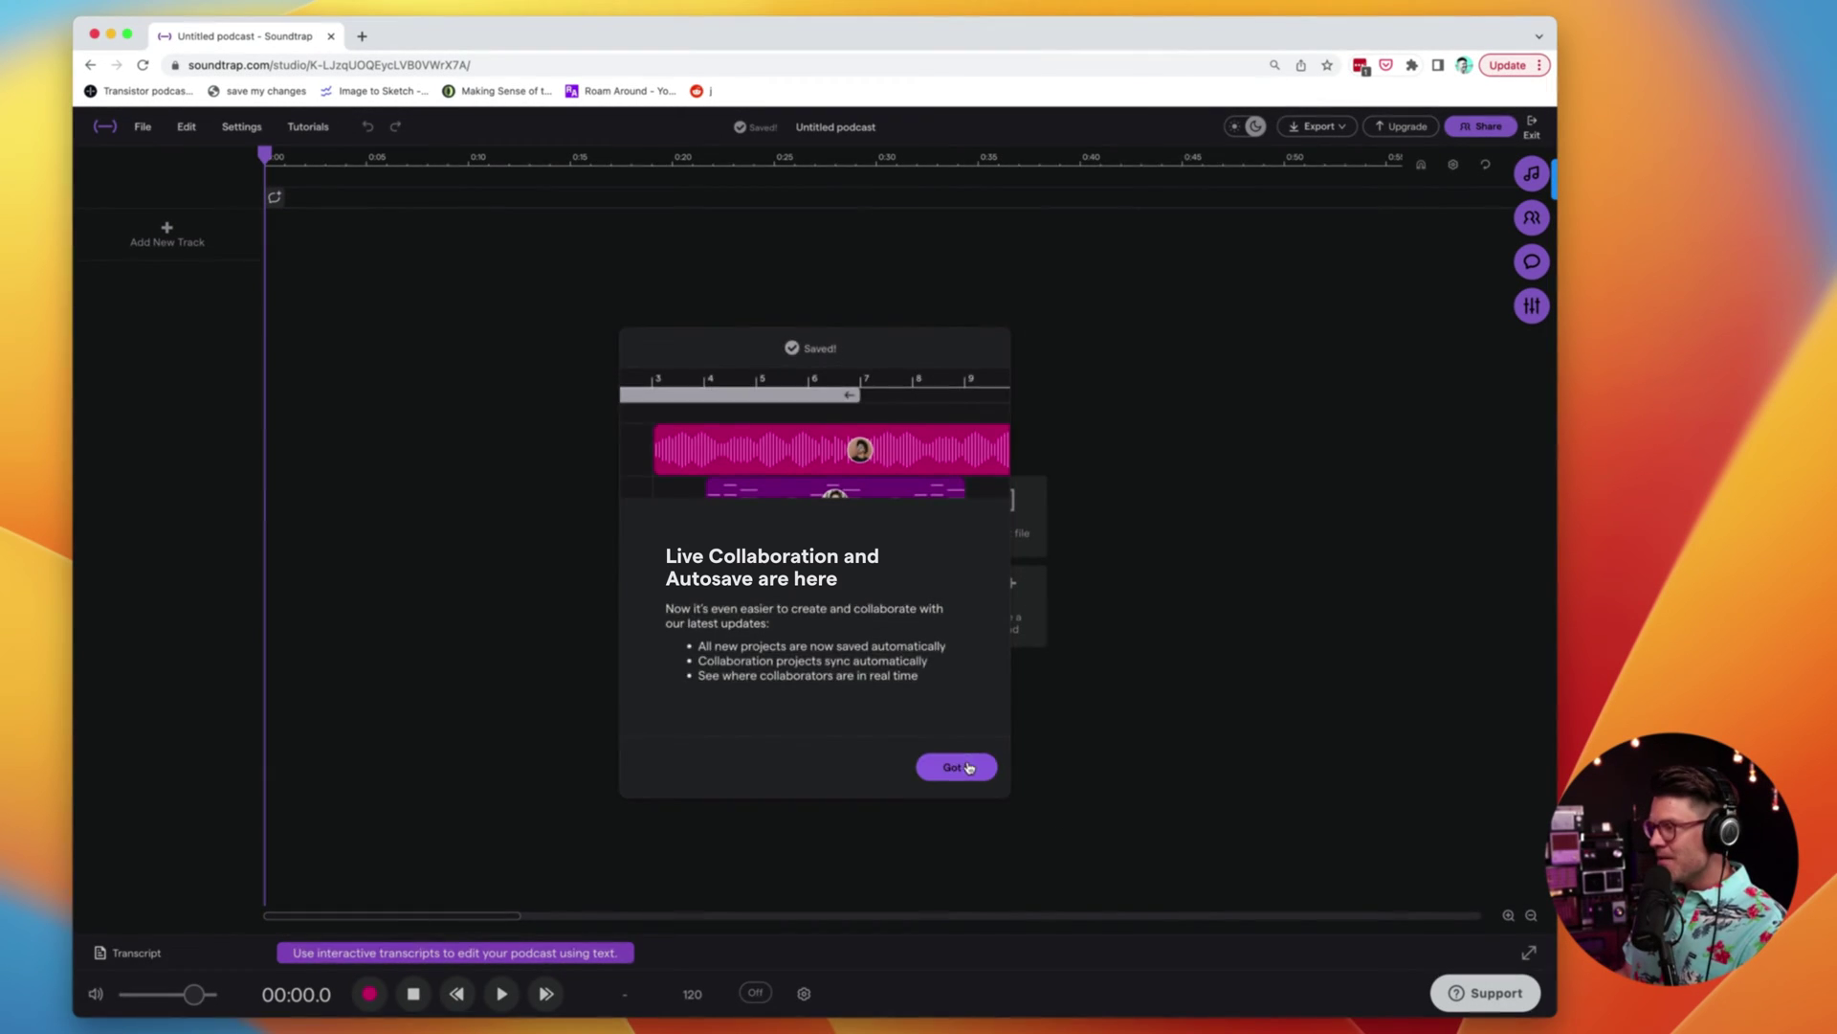
click(1289, 463)
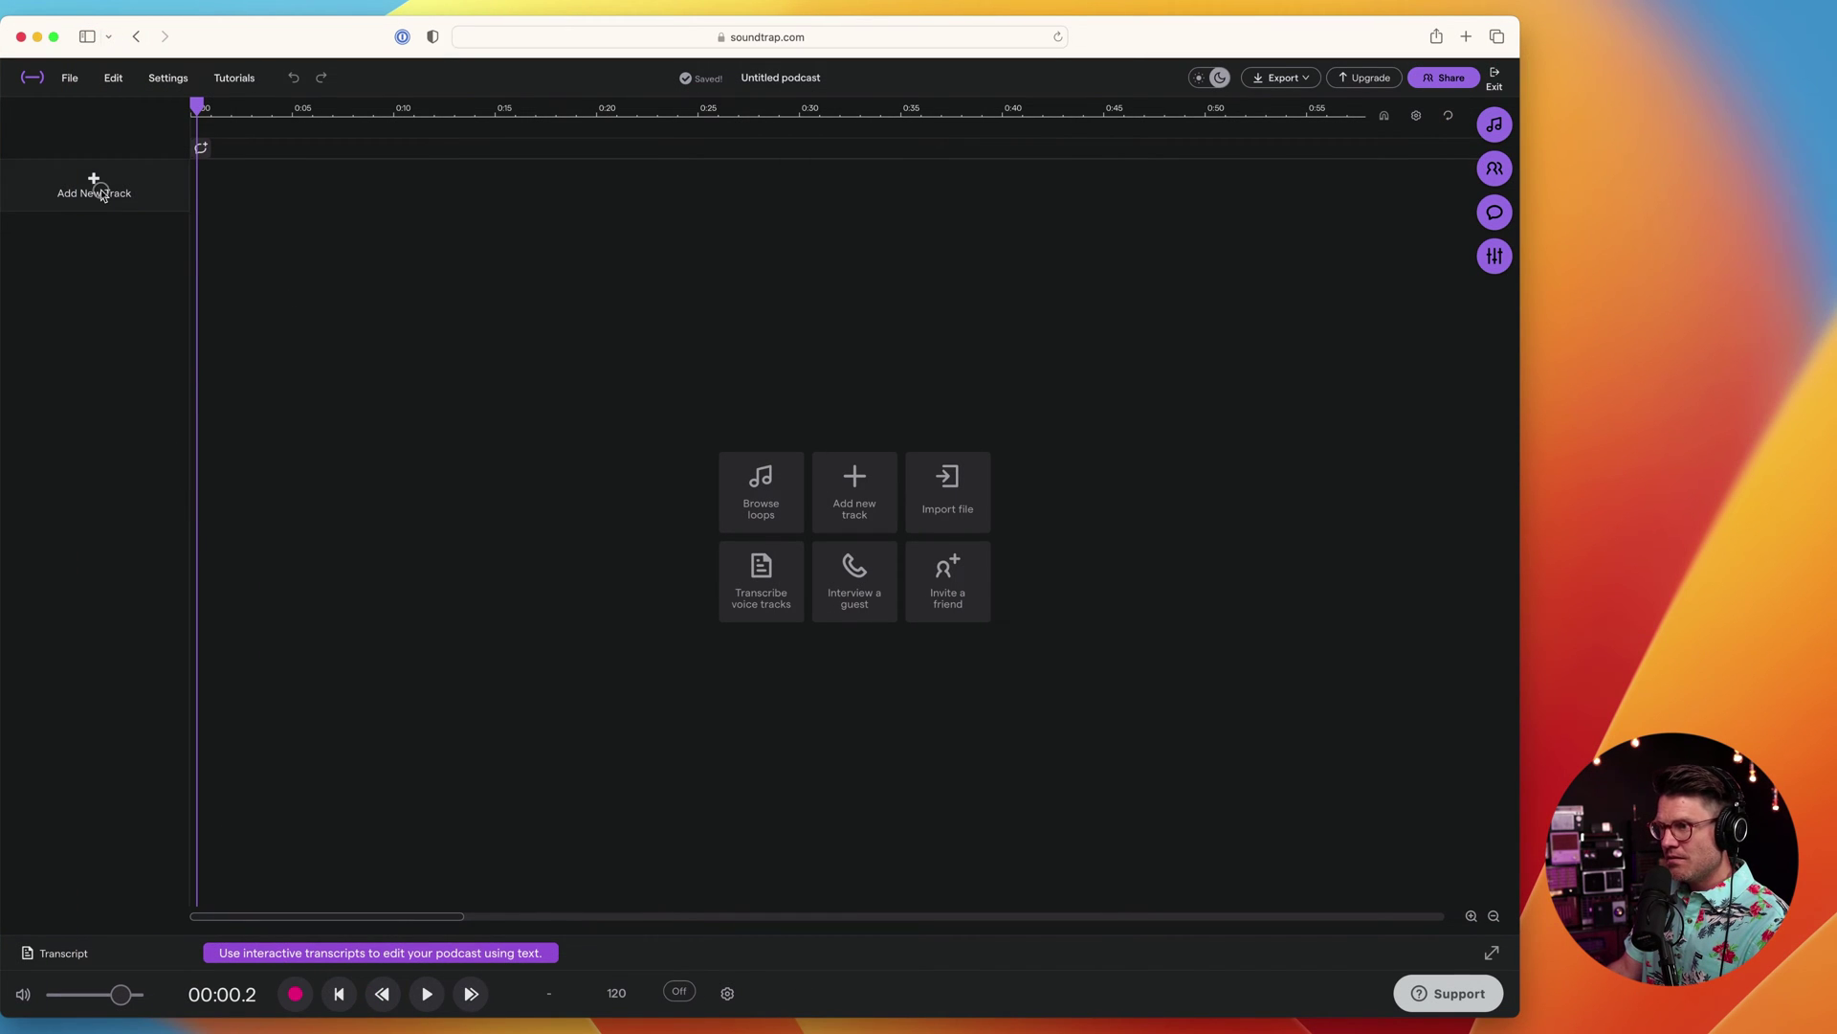
Step: Add a Voice & Mic track with microphone access and its input set to SSL 2
click(100, 192)
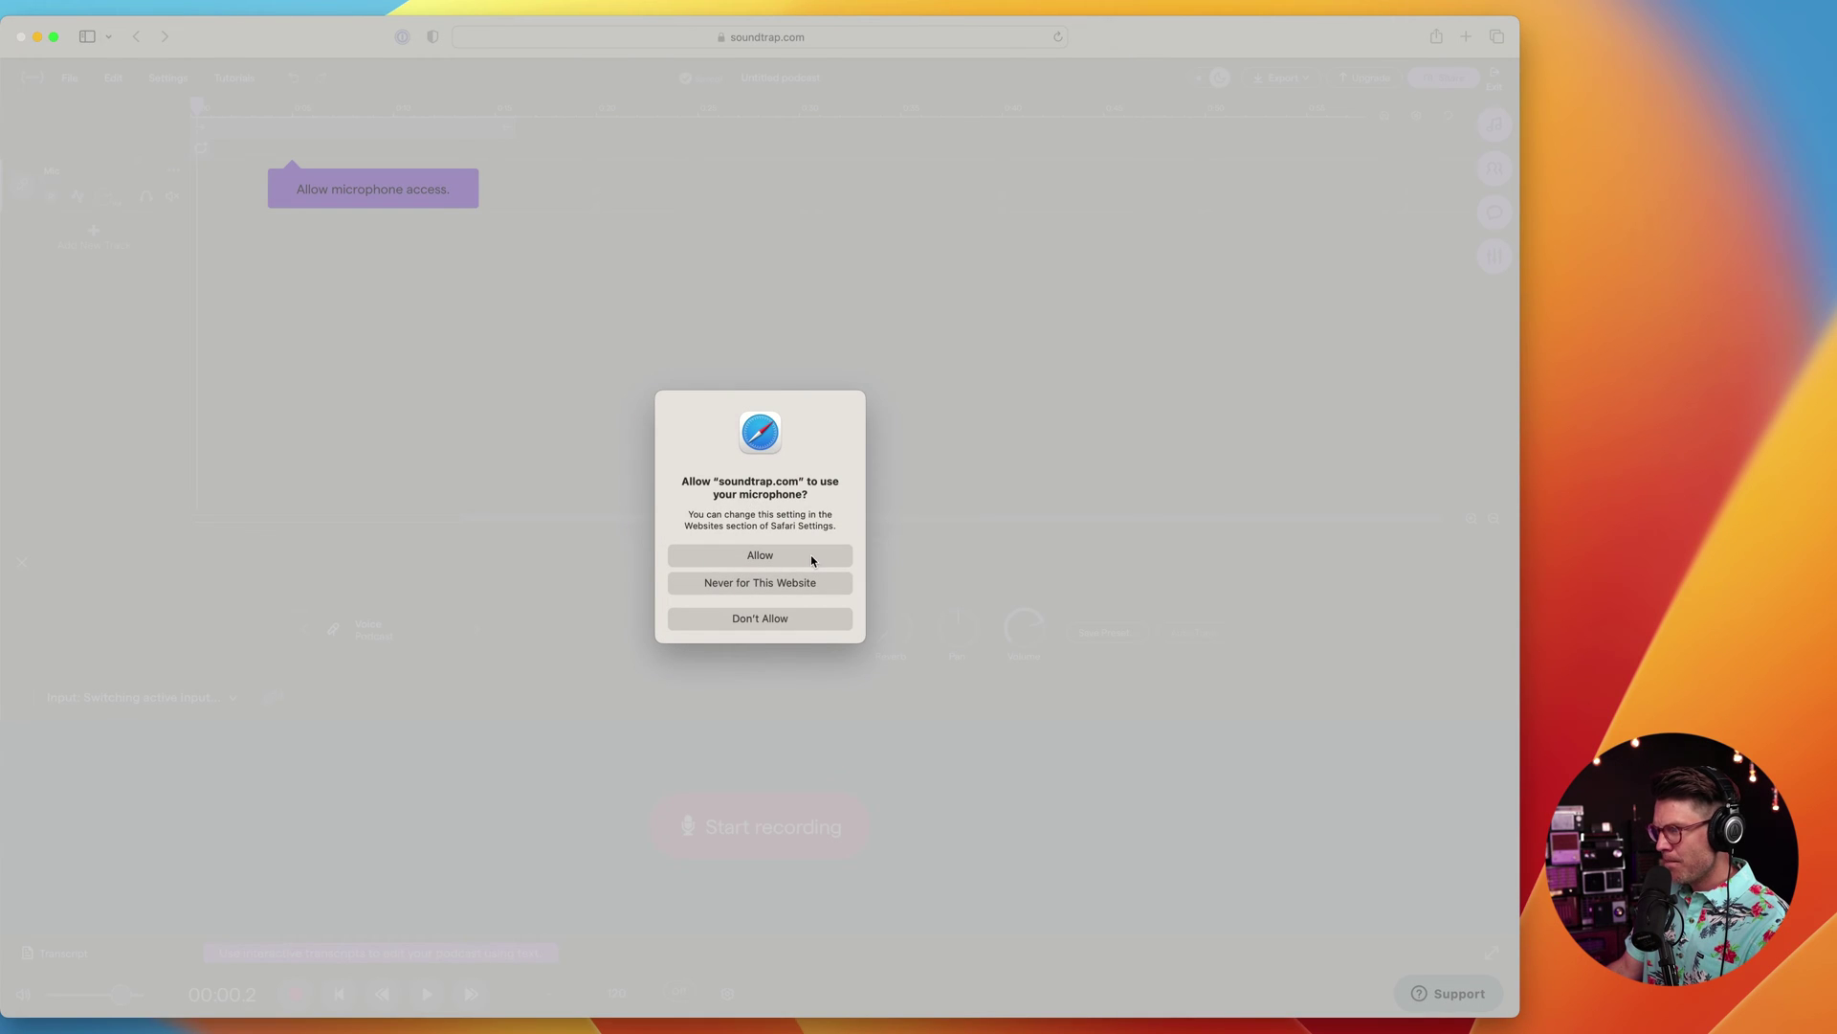
click(810, 560)
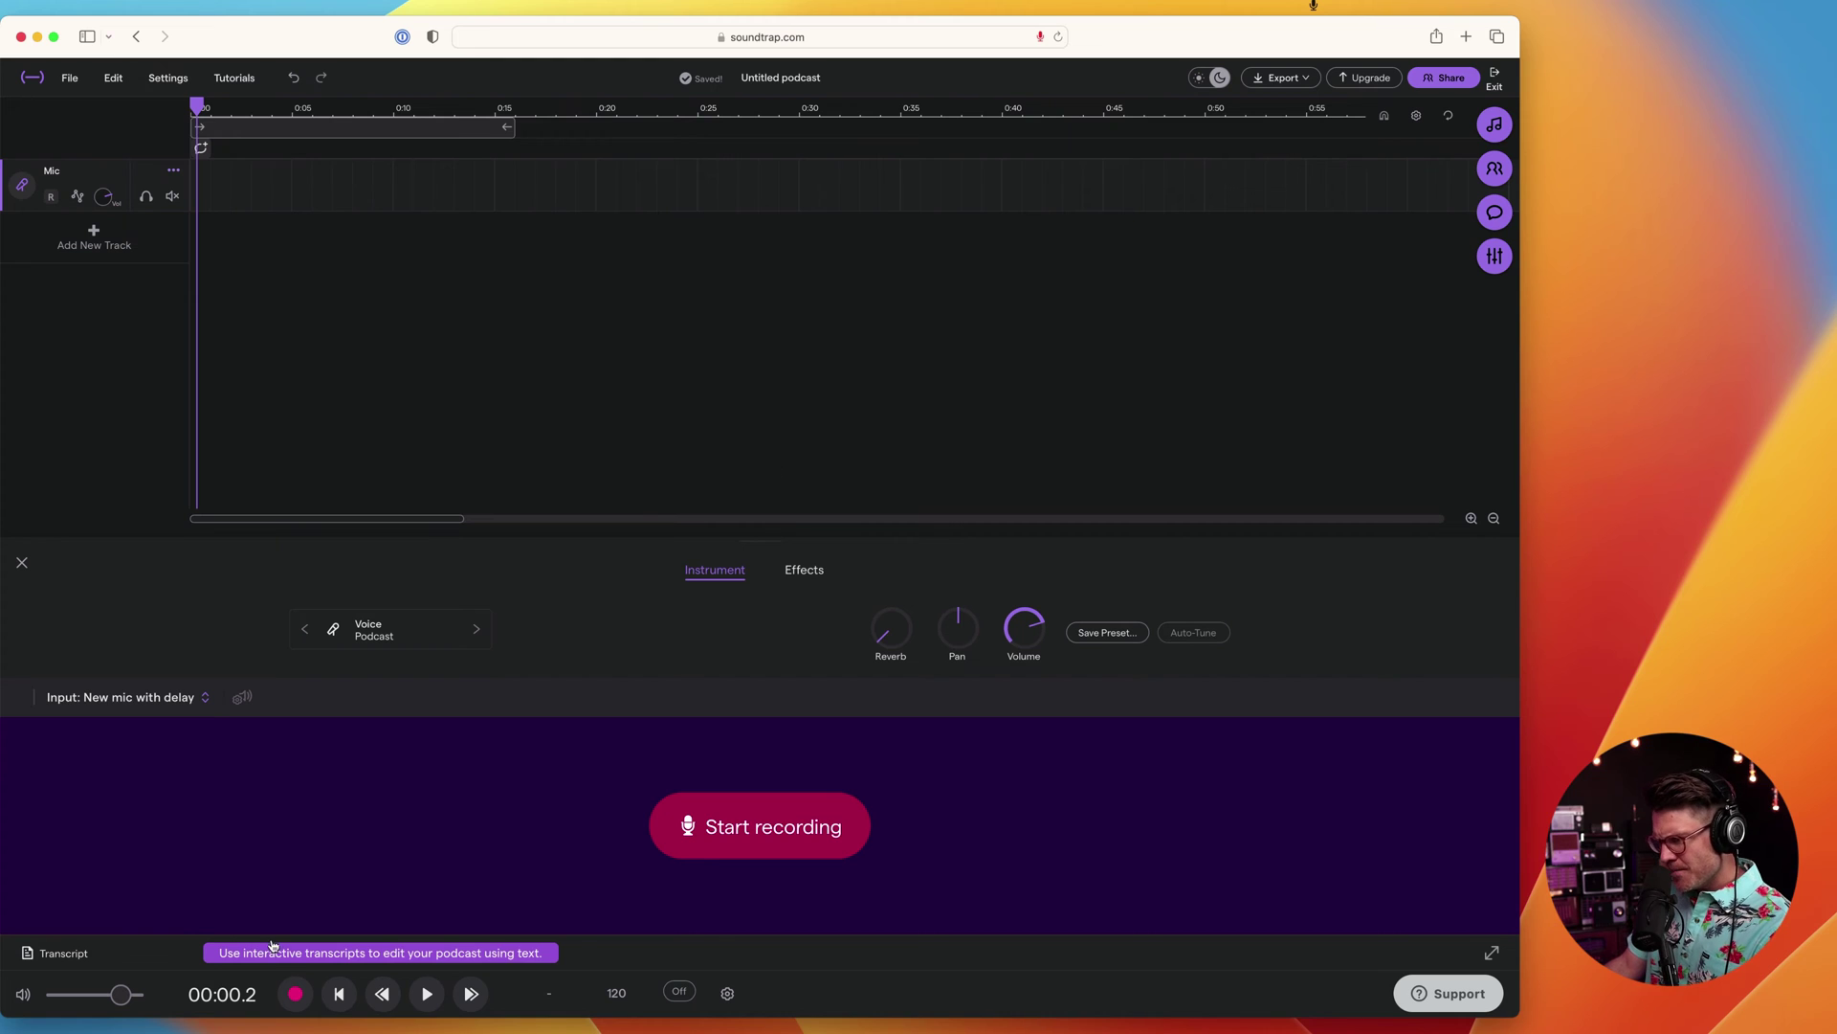
click(728, 994)
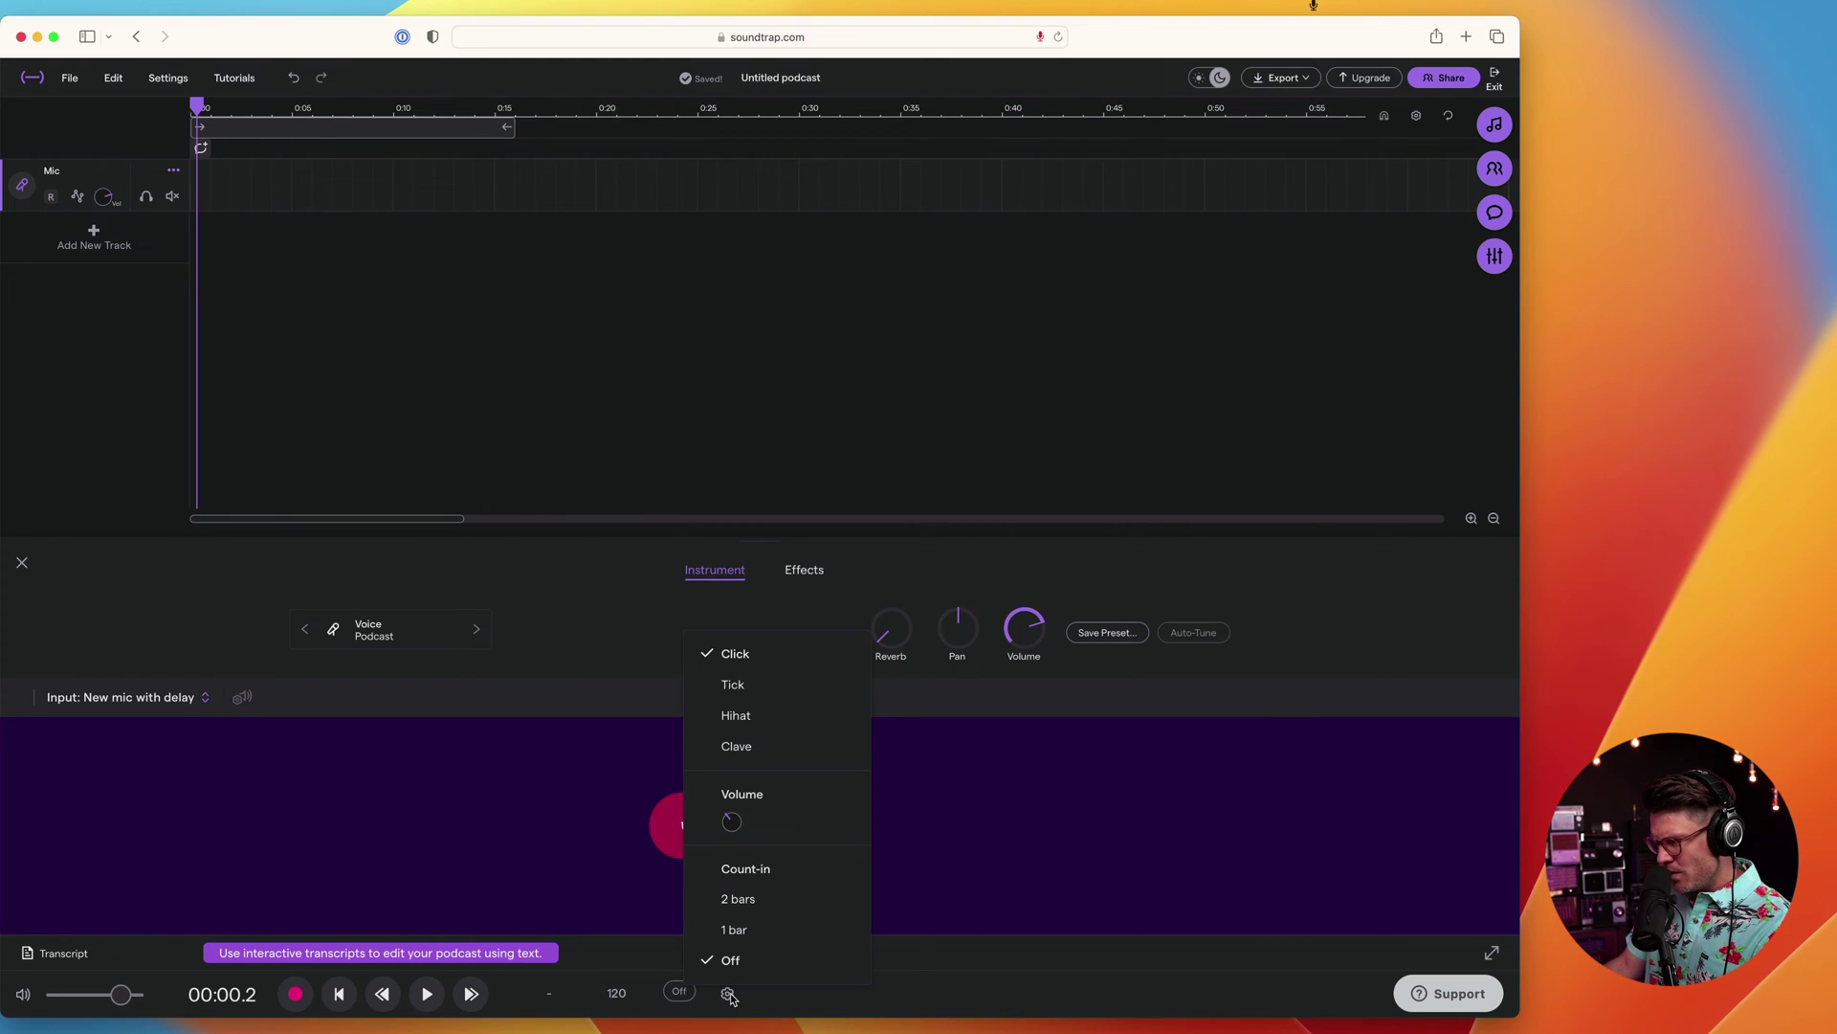
click(729, 993)
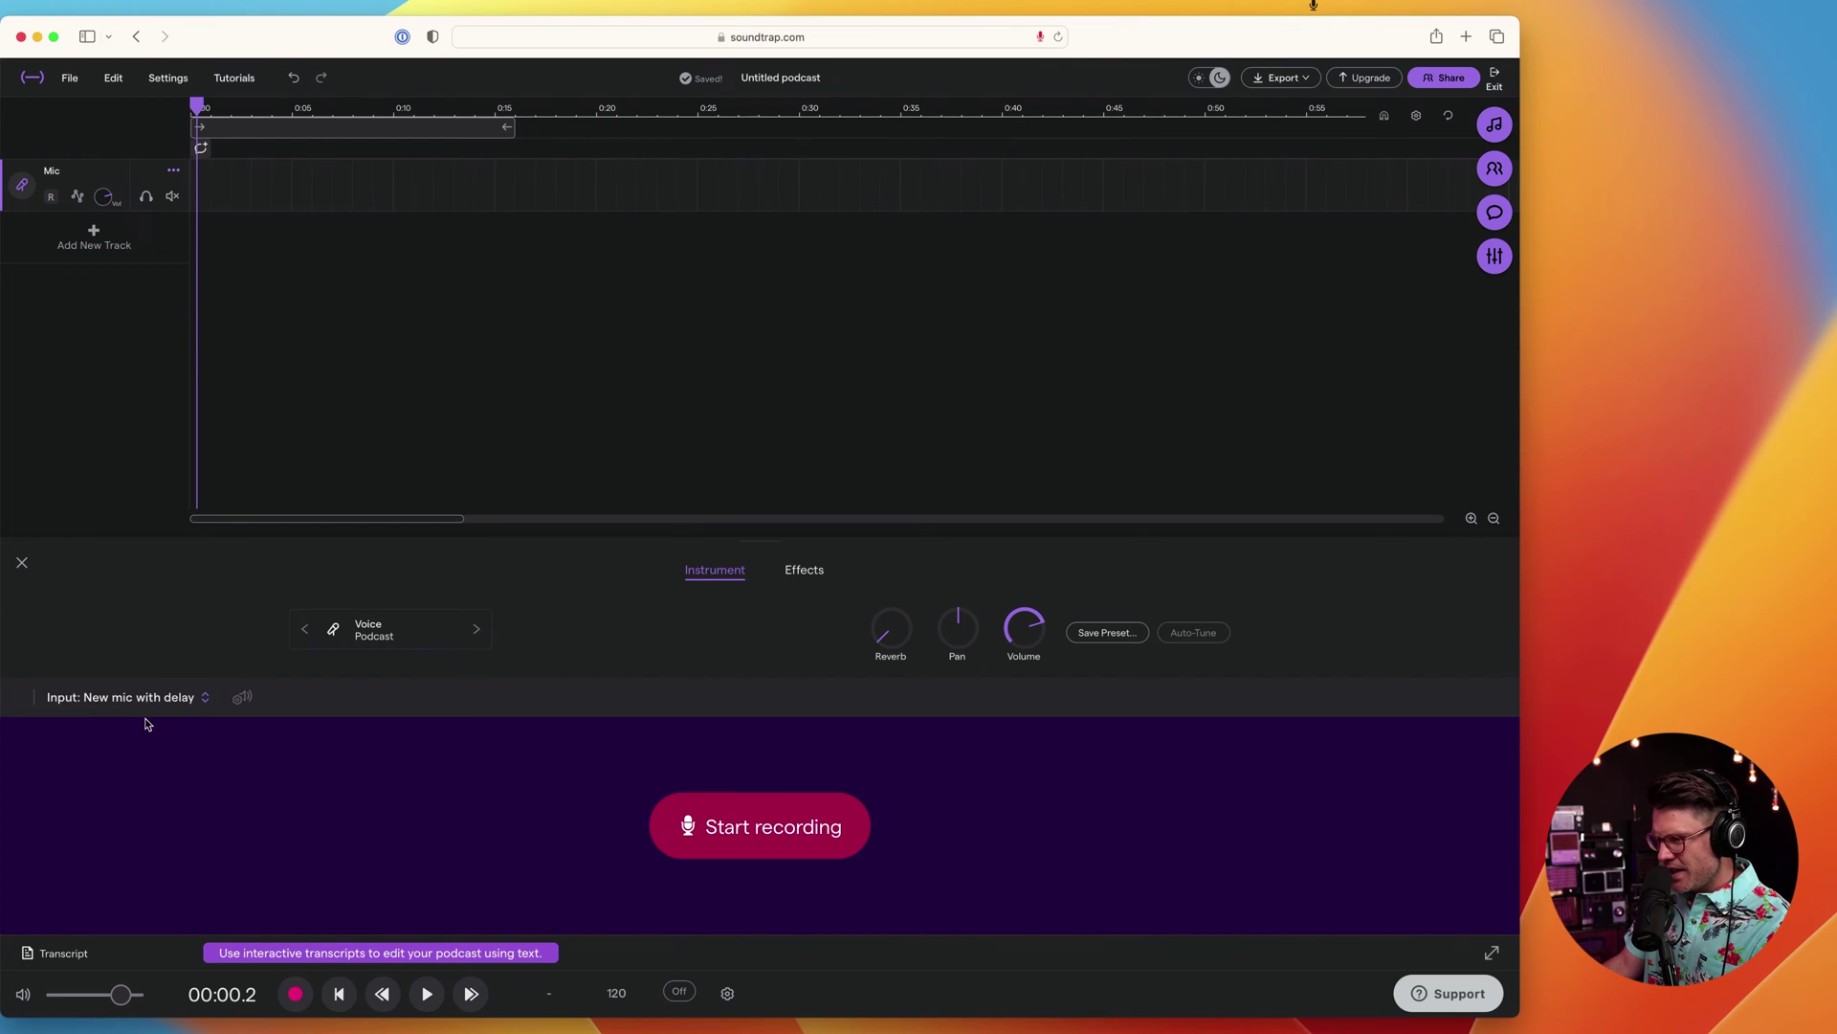
click(170, 700)
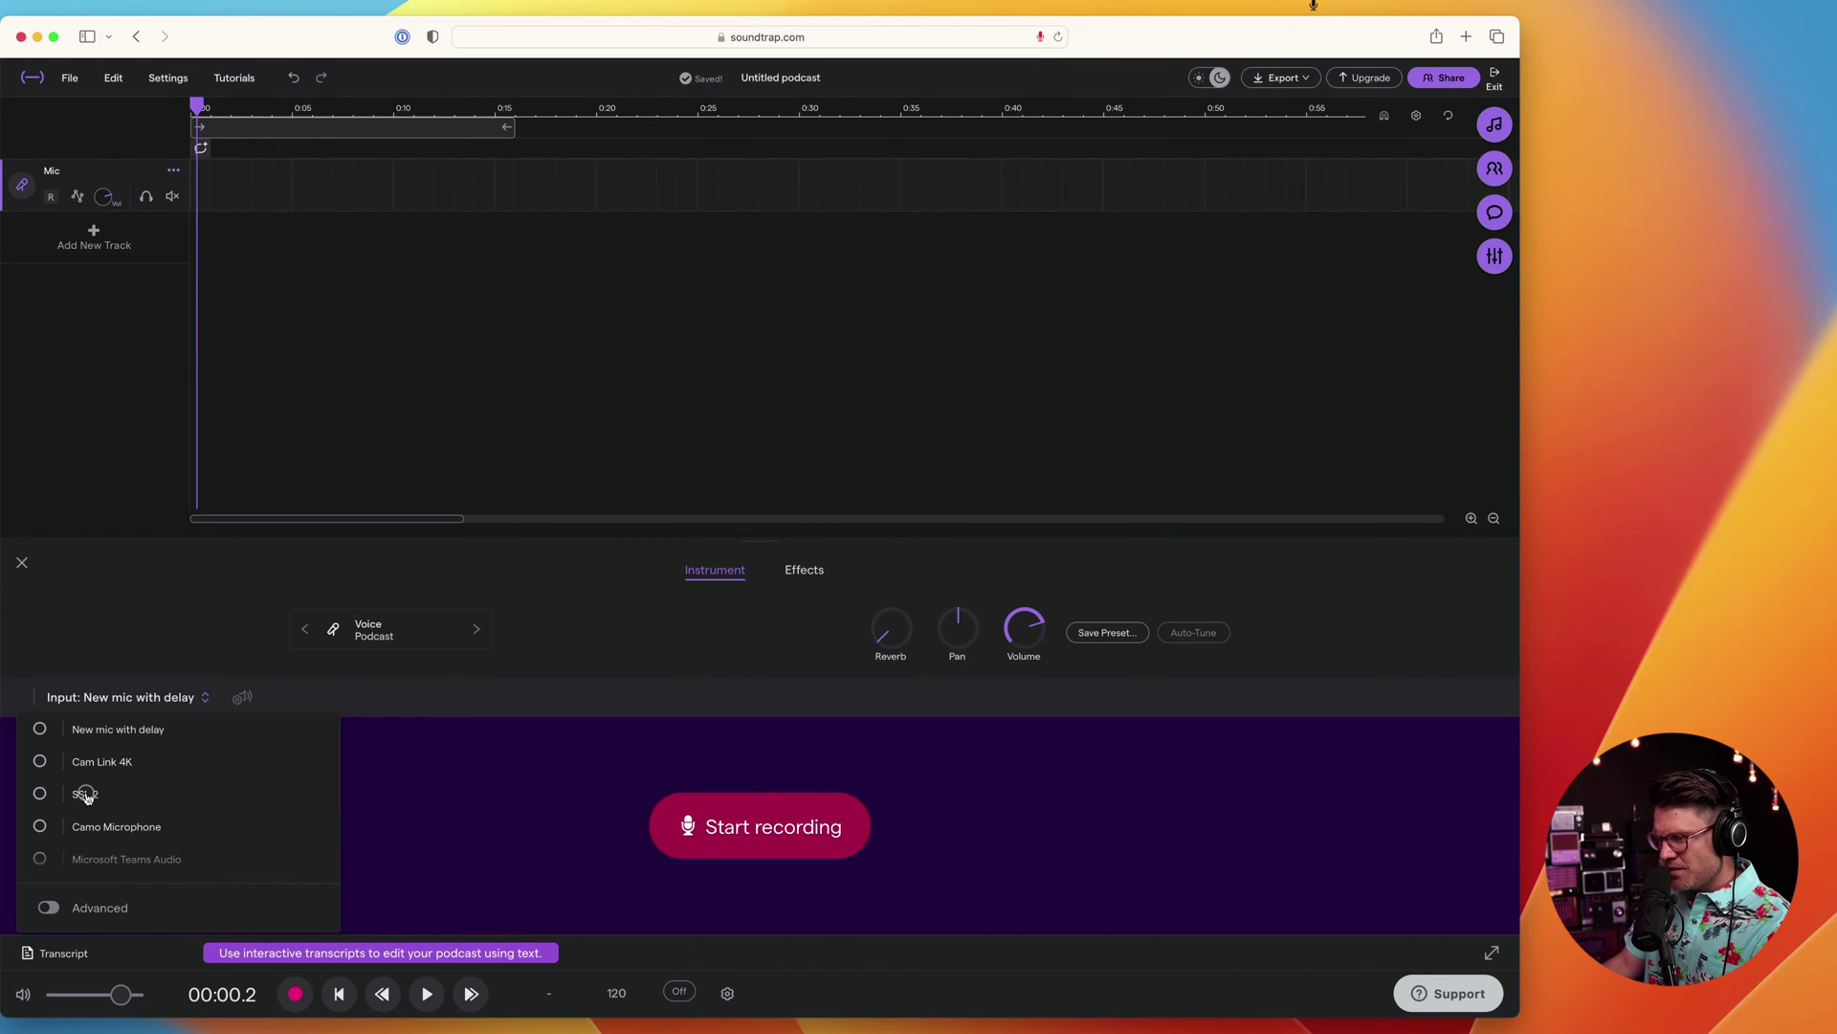
click(54, 797)
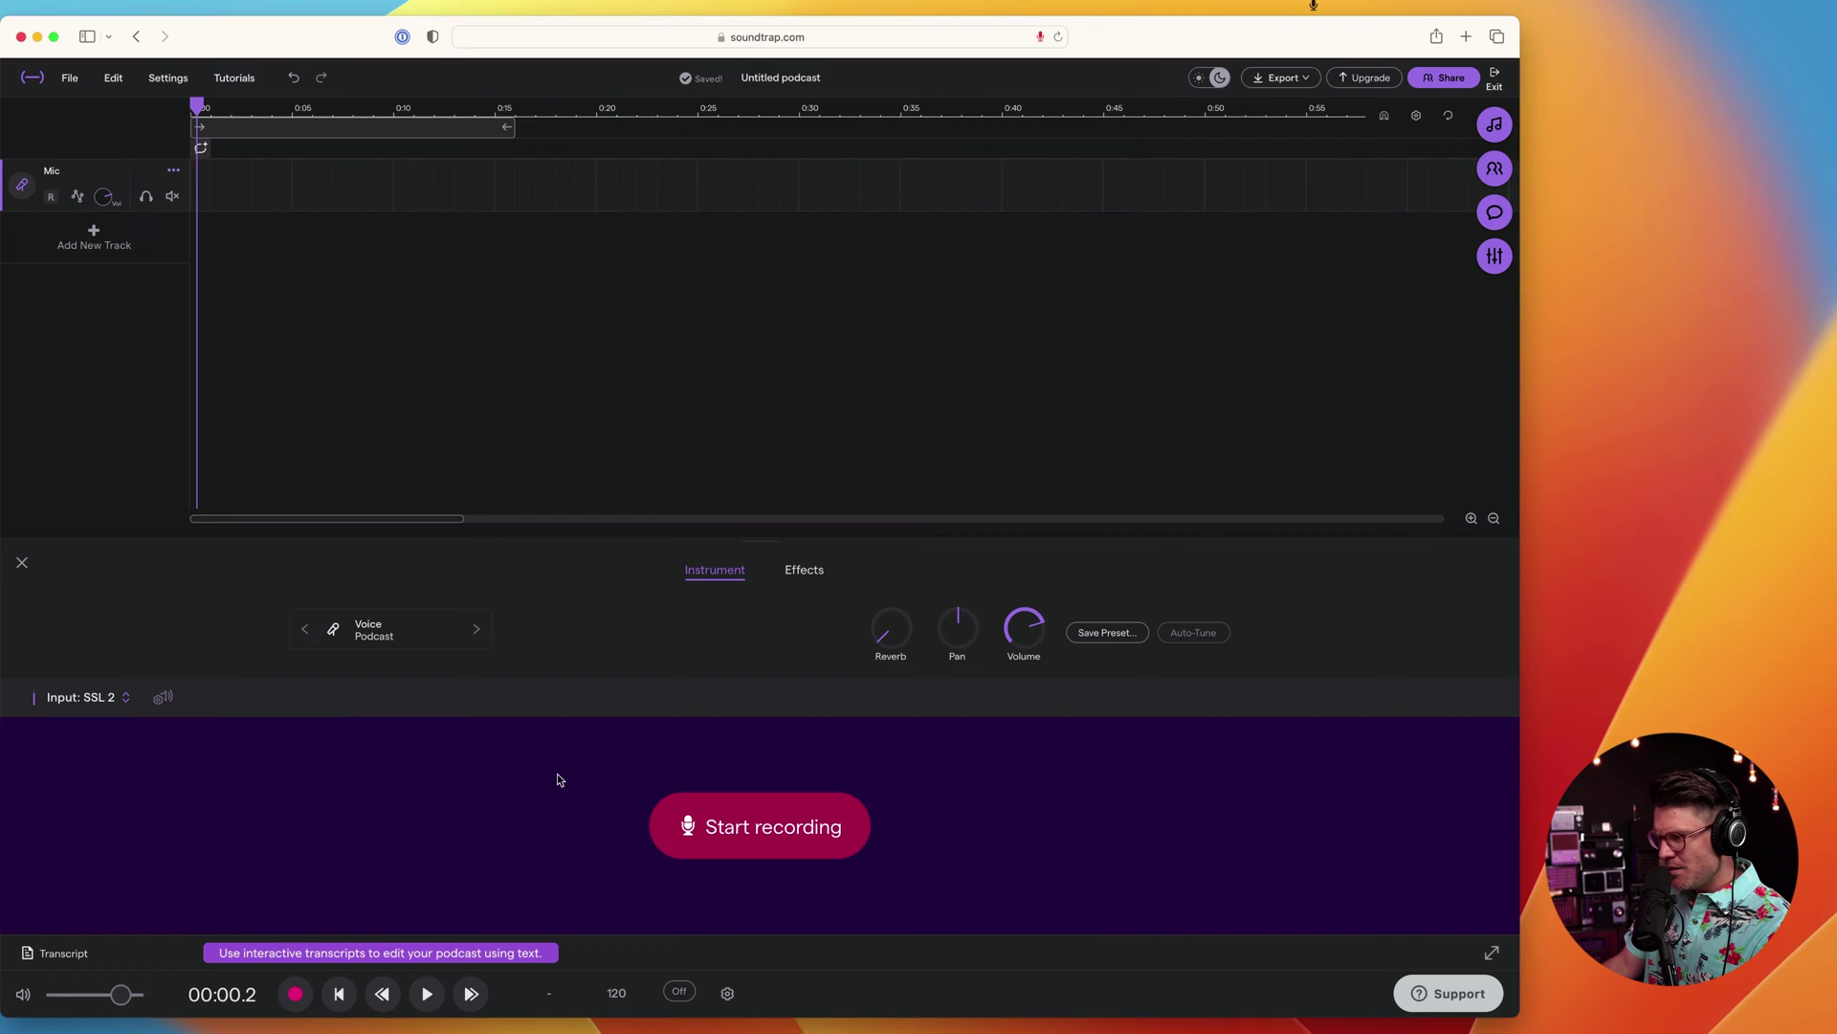
Step: Record a roughly 28-second voice take, dismissing the silent-parts warning and Auto-Tune offer
click(792, 847)
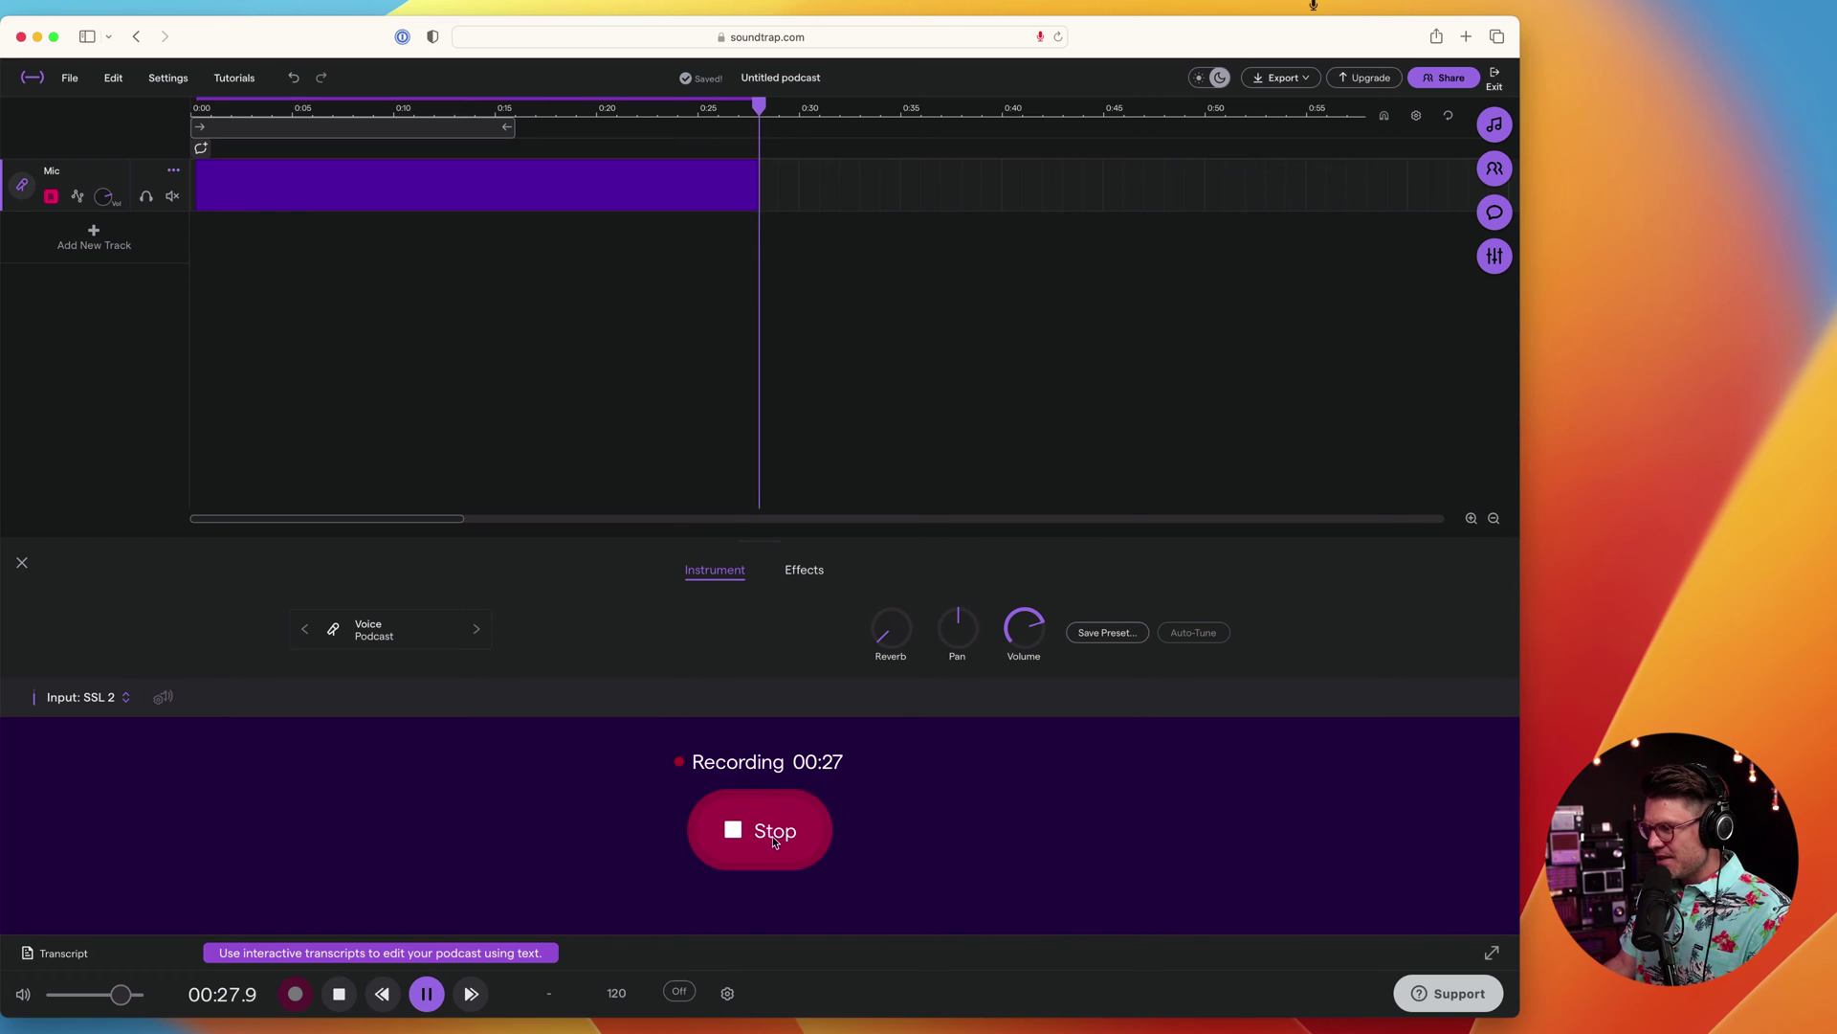
click(773, 841)
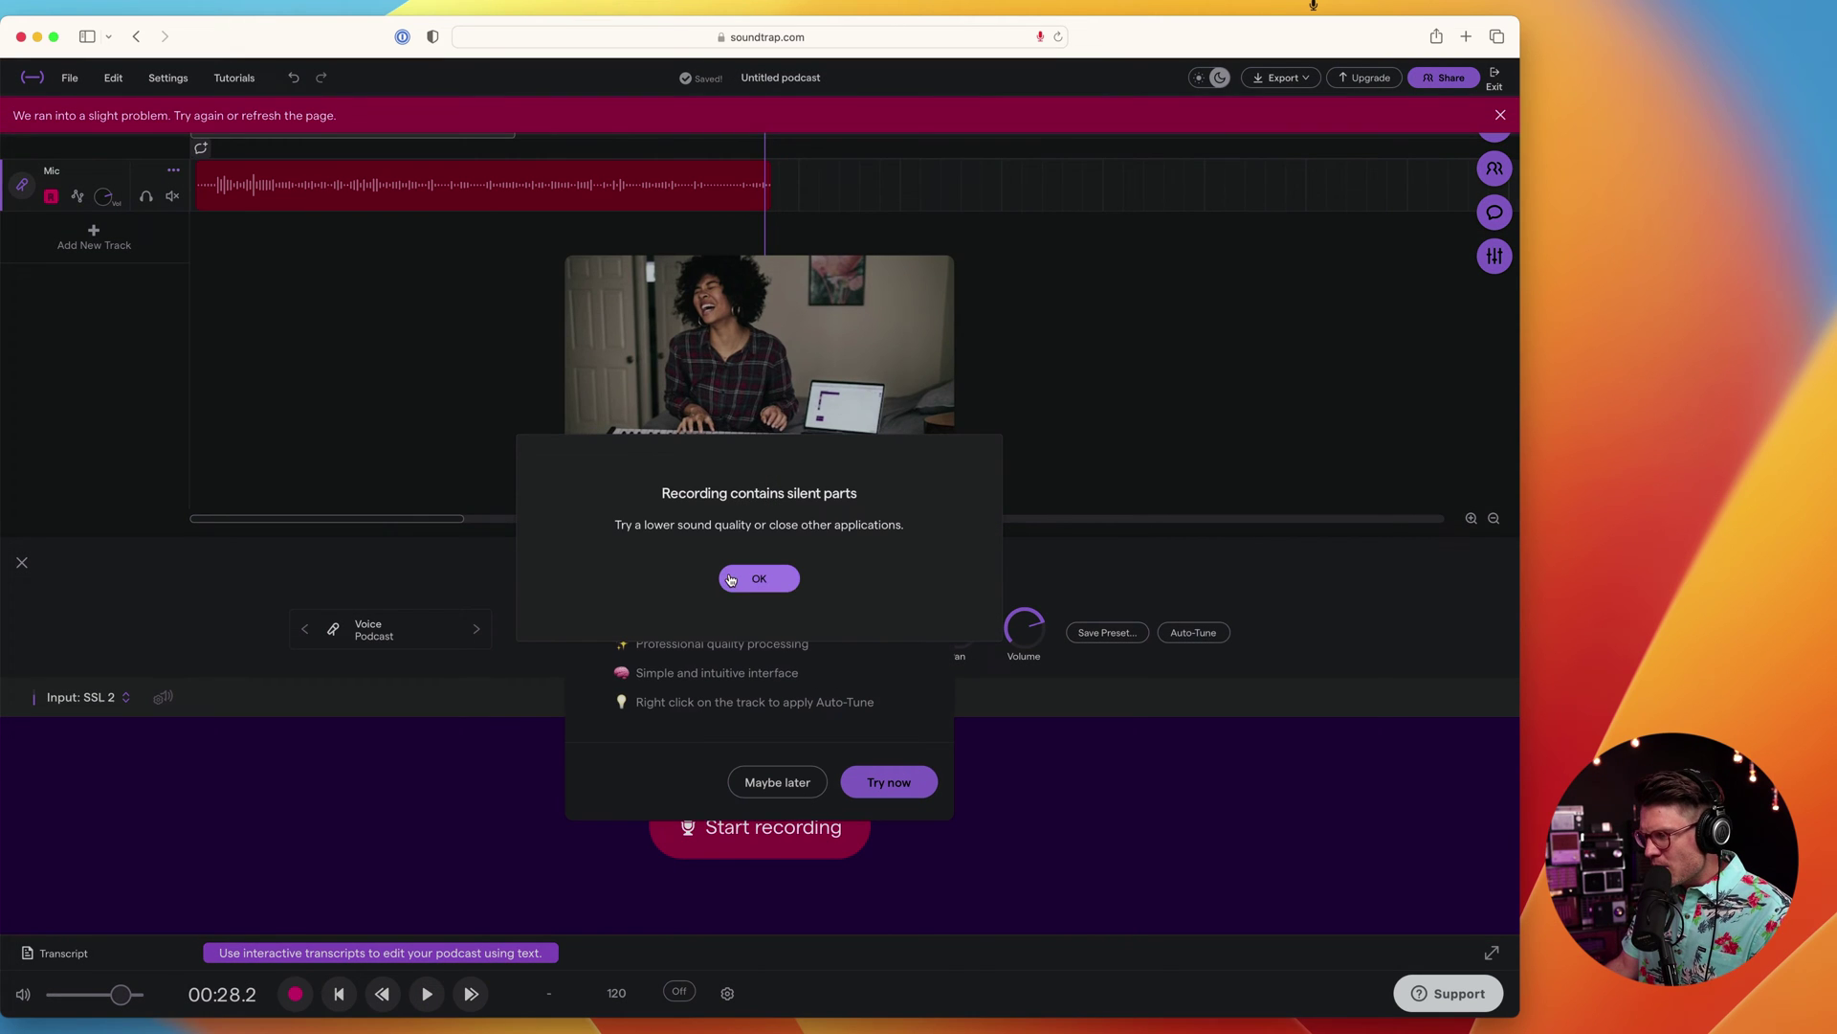
click(731, 580)
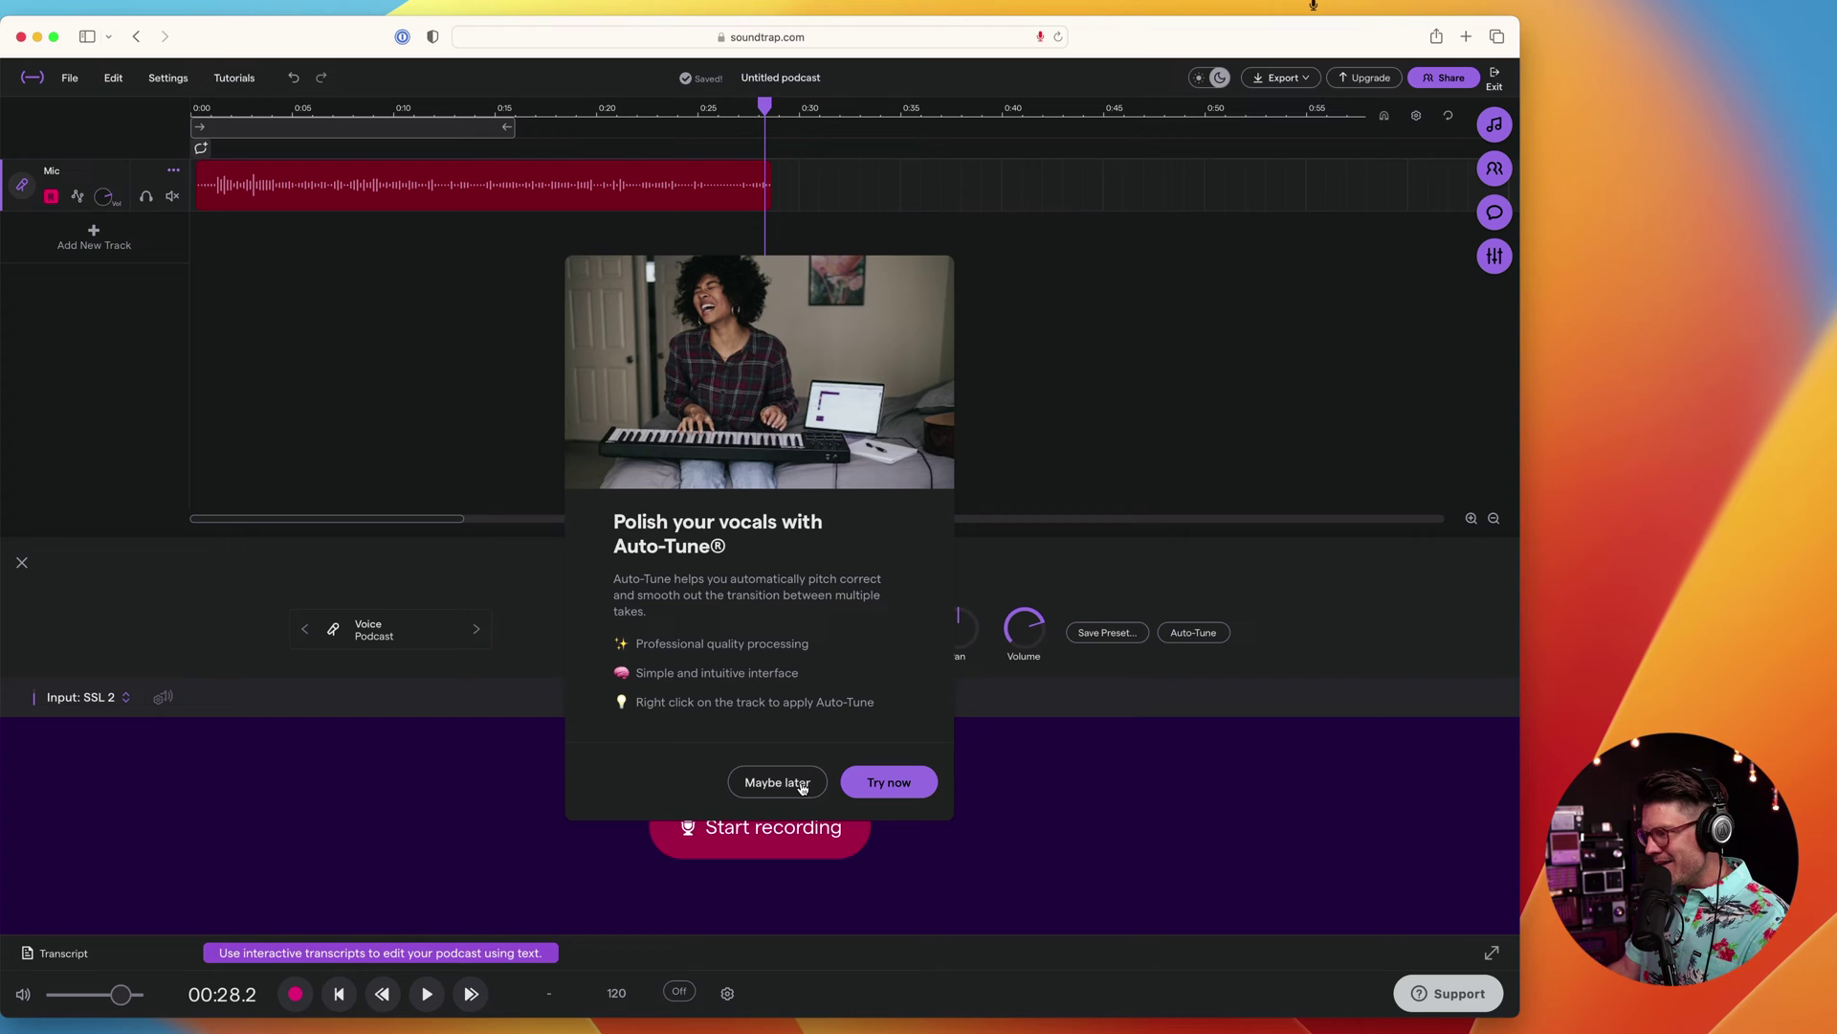
click(802, 783)
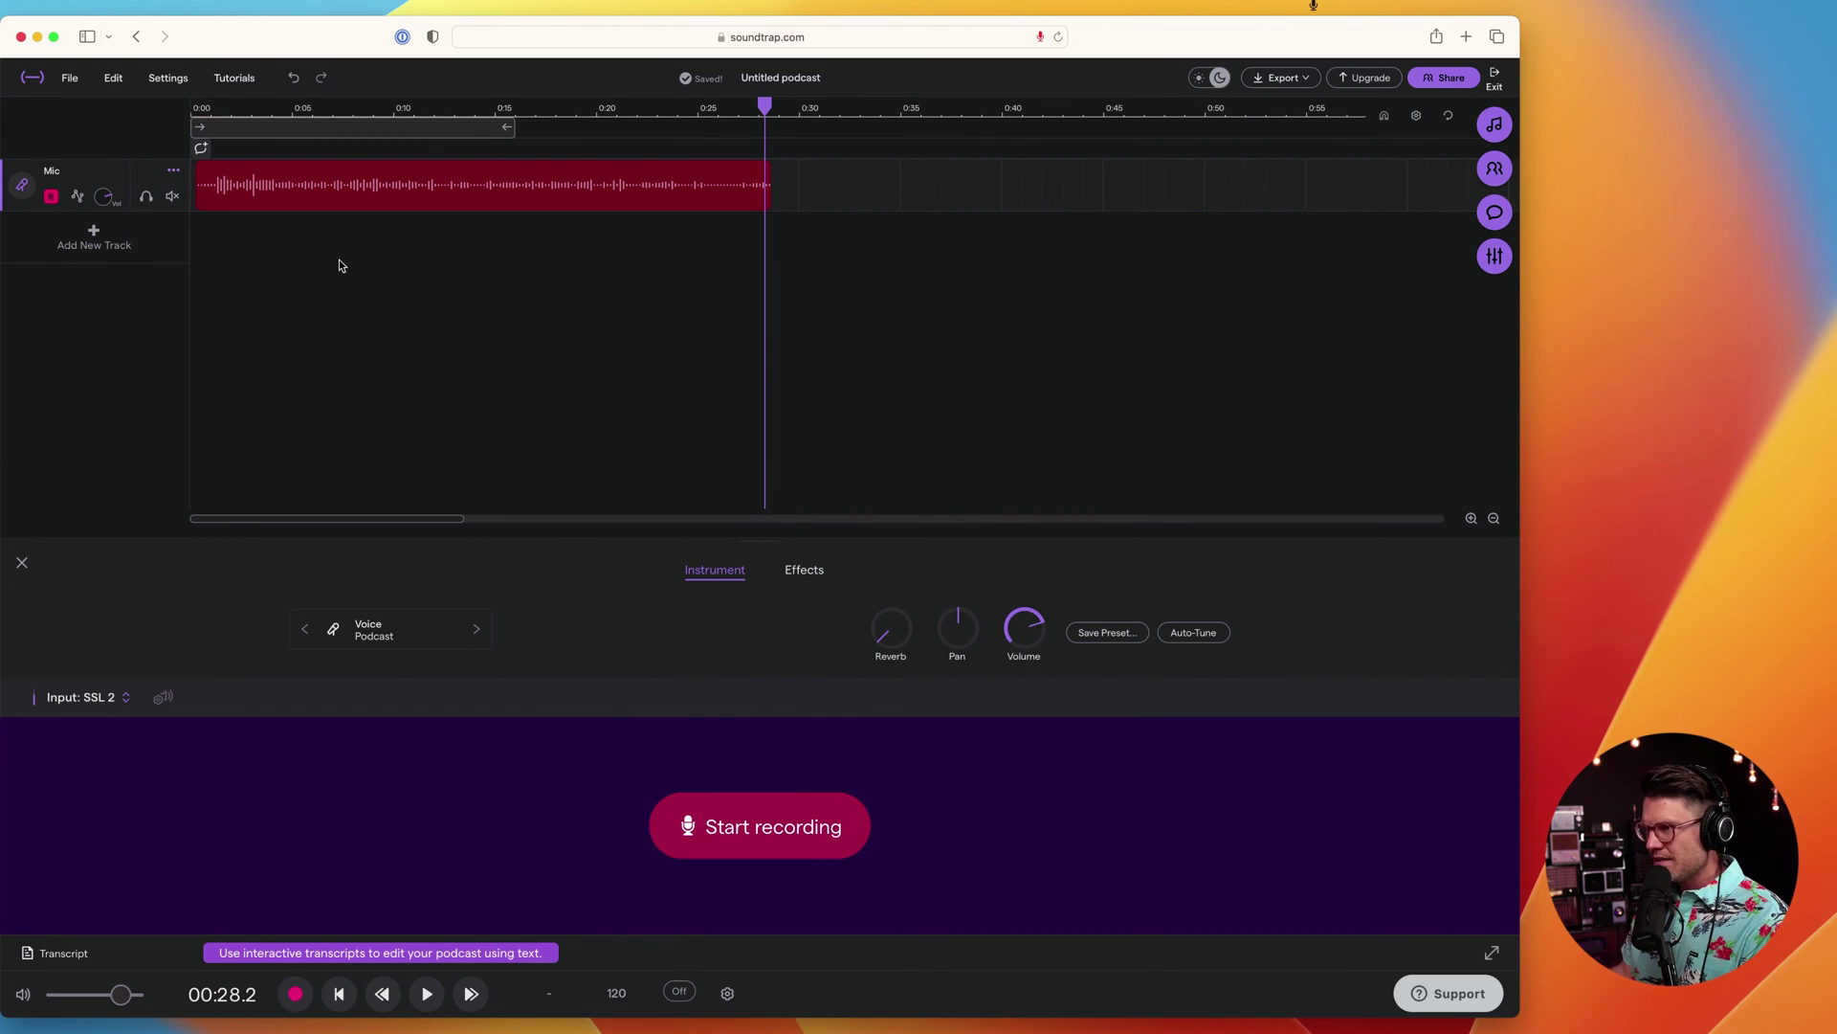
click(196, 186)
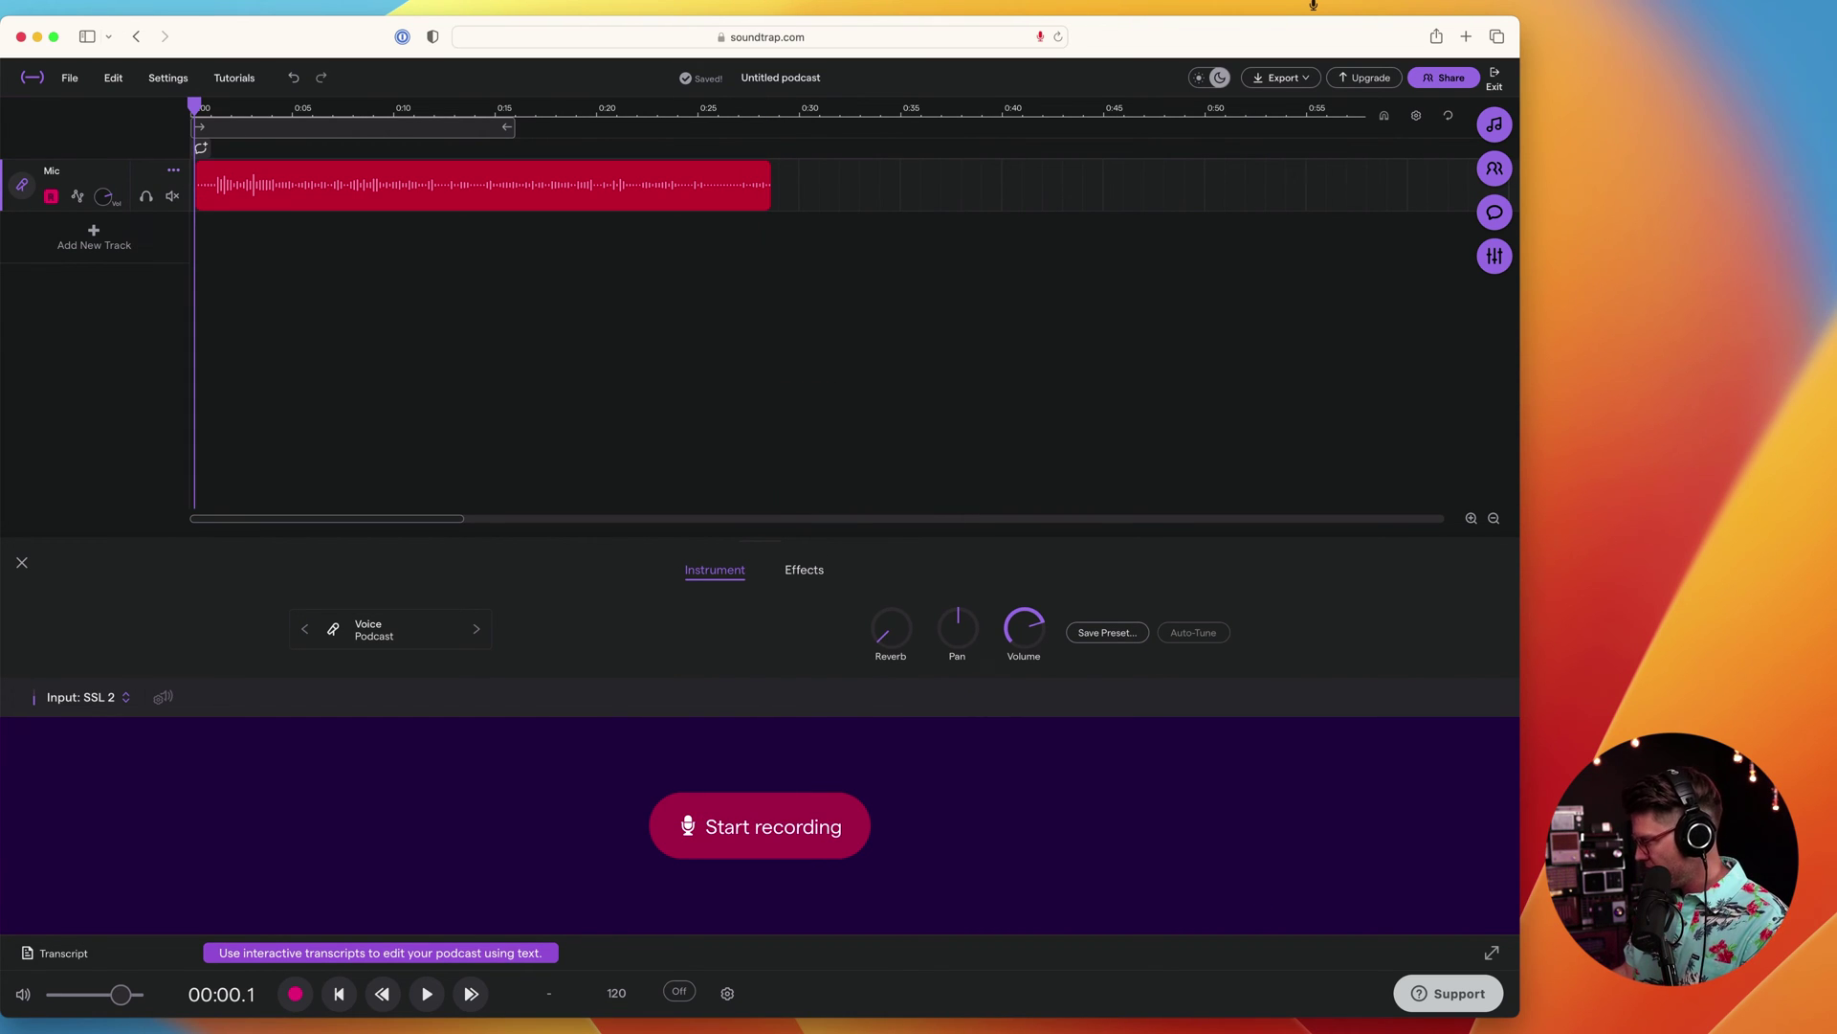
Step: Play back the voice take, stop near 10 seconds, and open the loop library
click(431, 998)
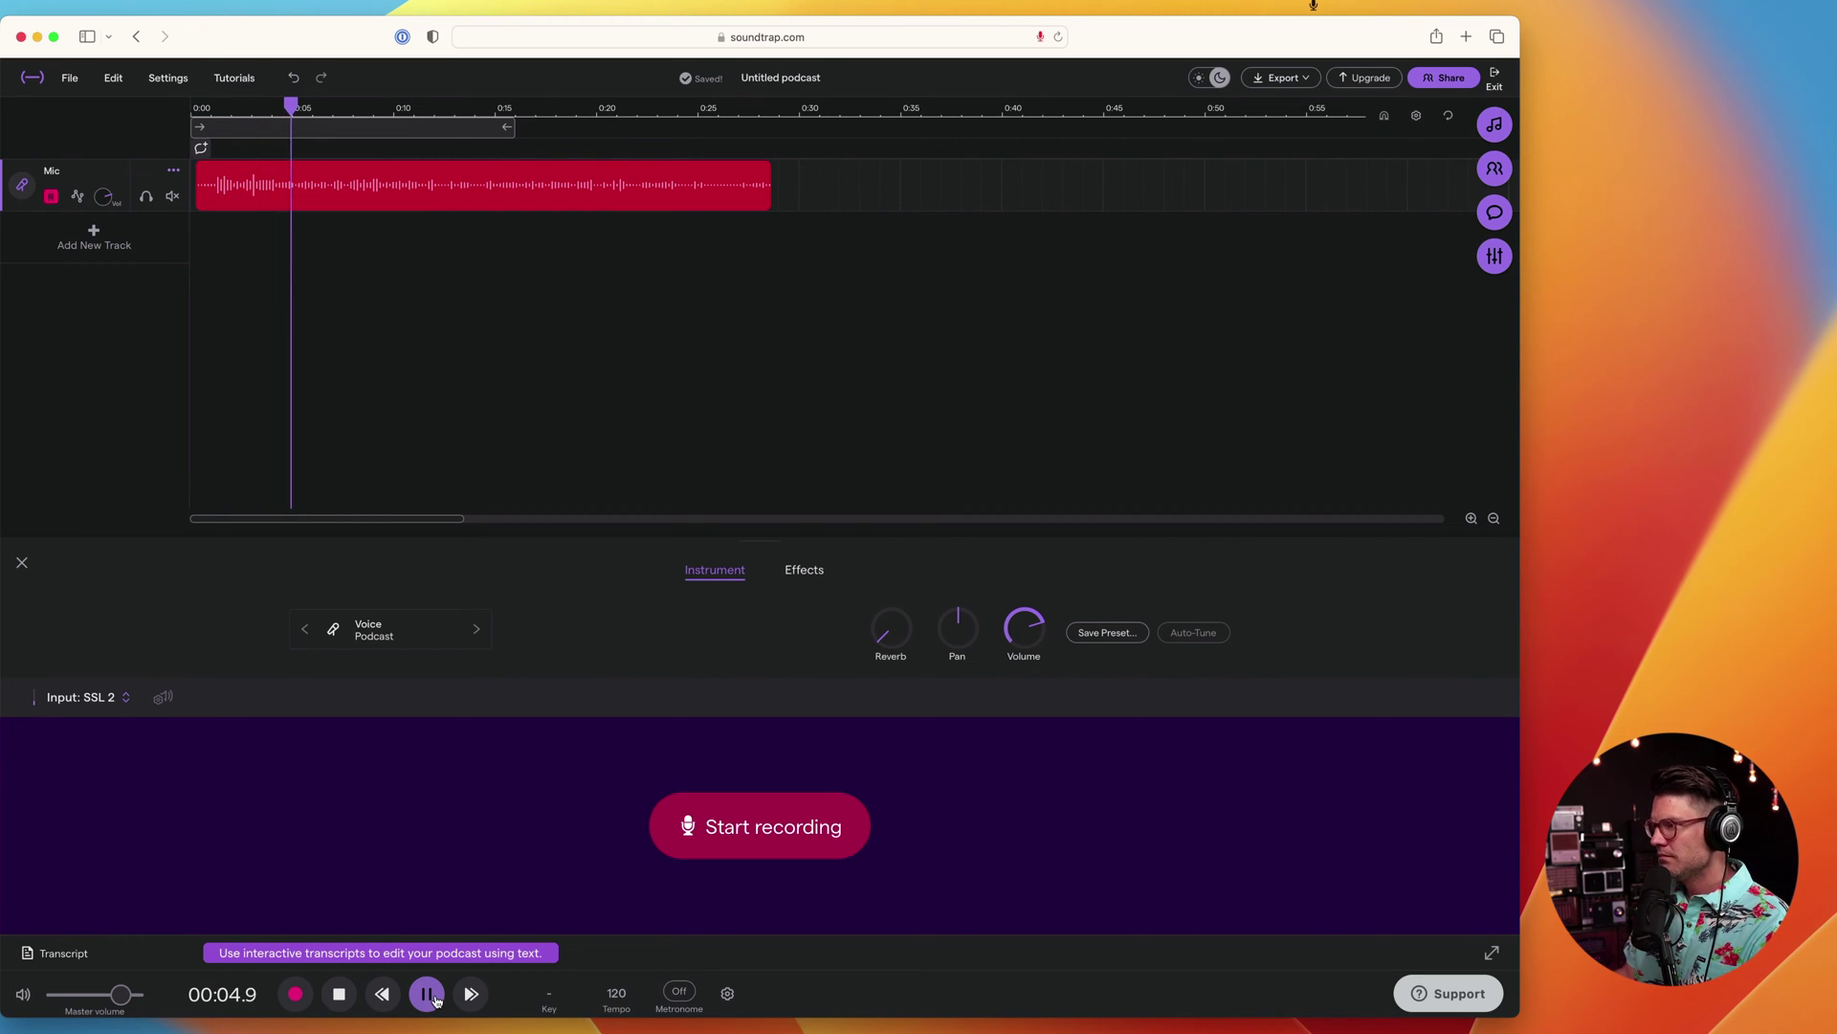
key(space)
key(Right)
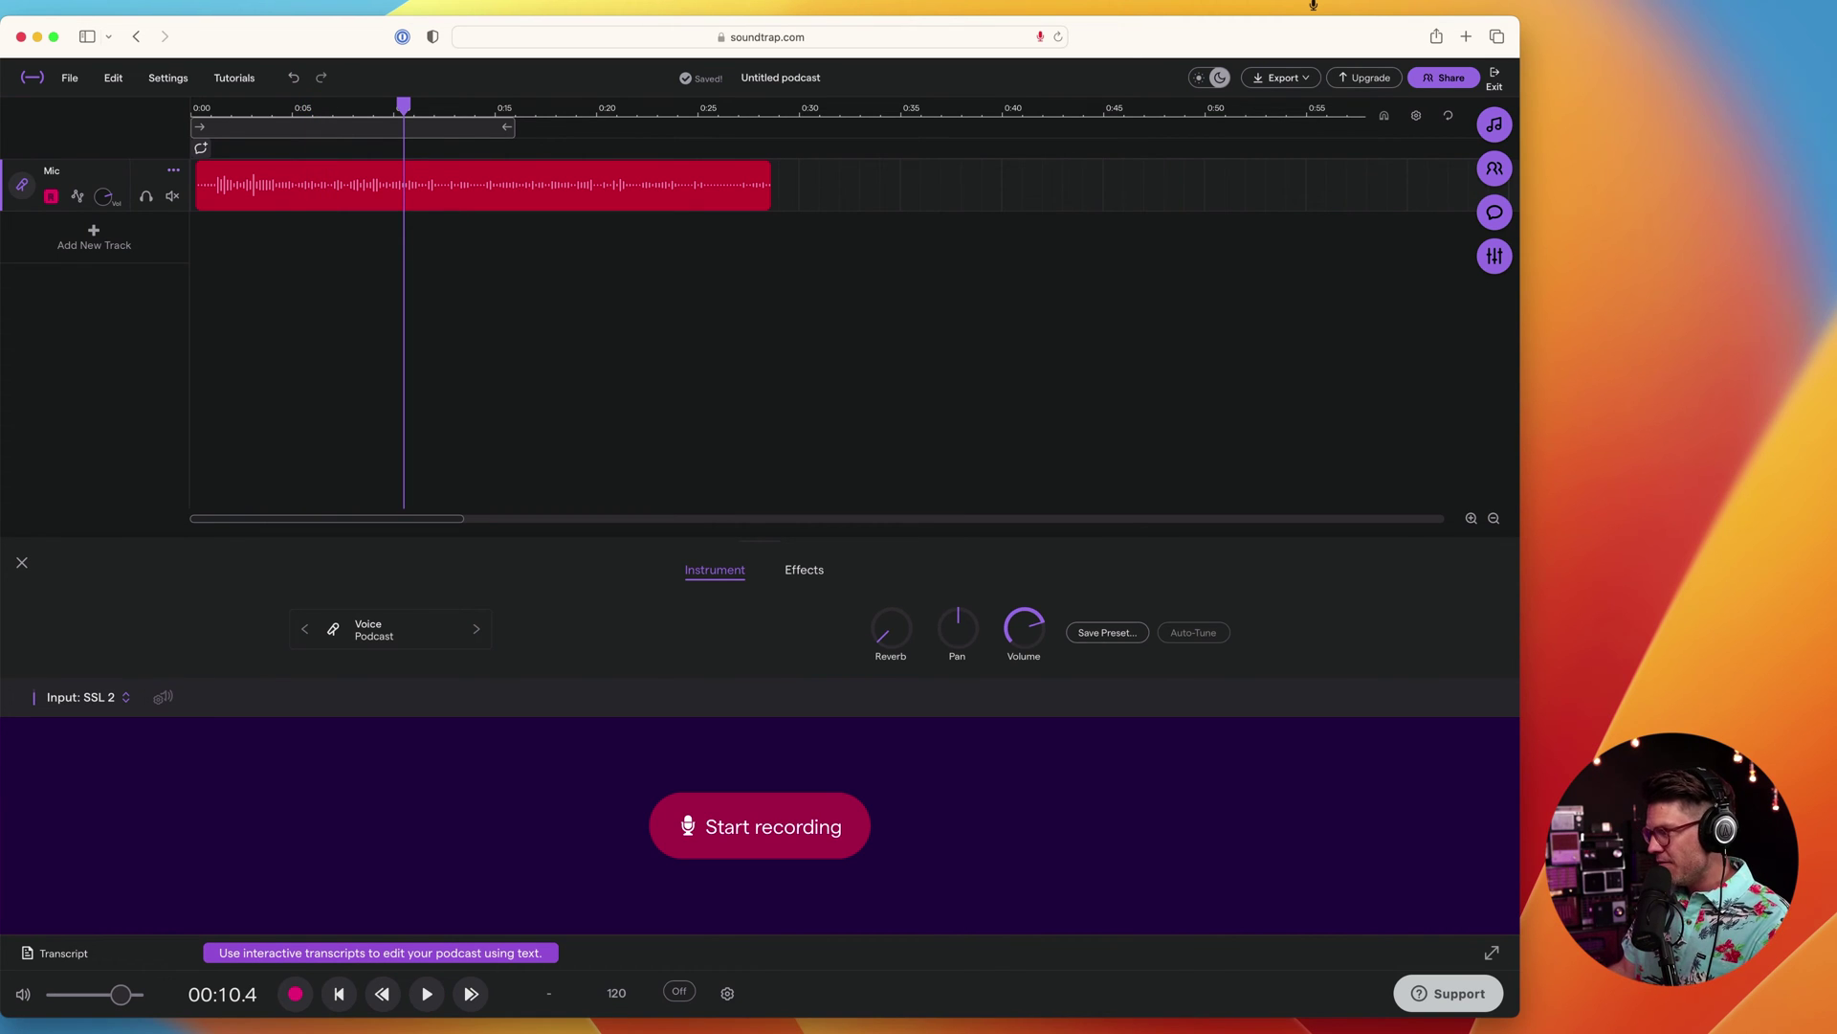
key(l)
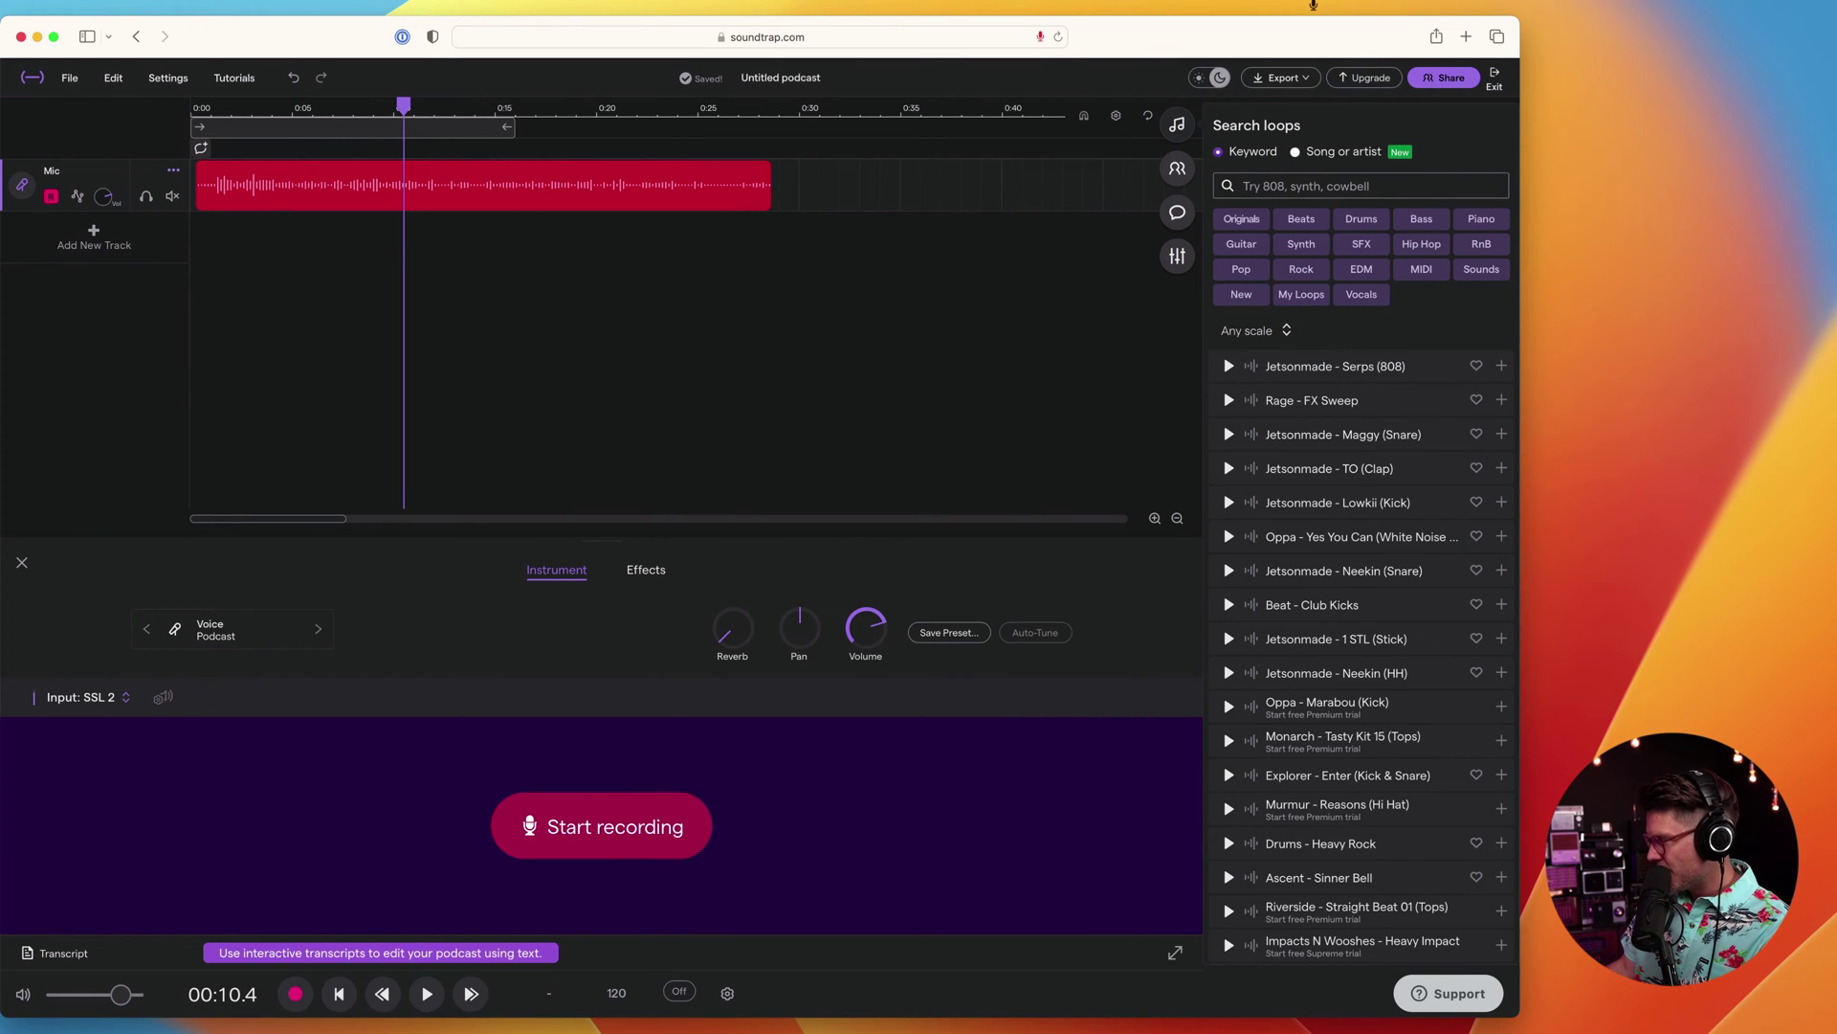
scroll(1231, 894, down, 10)
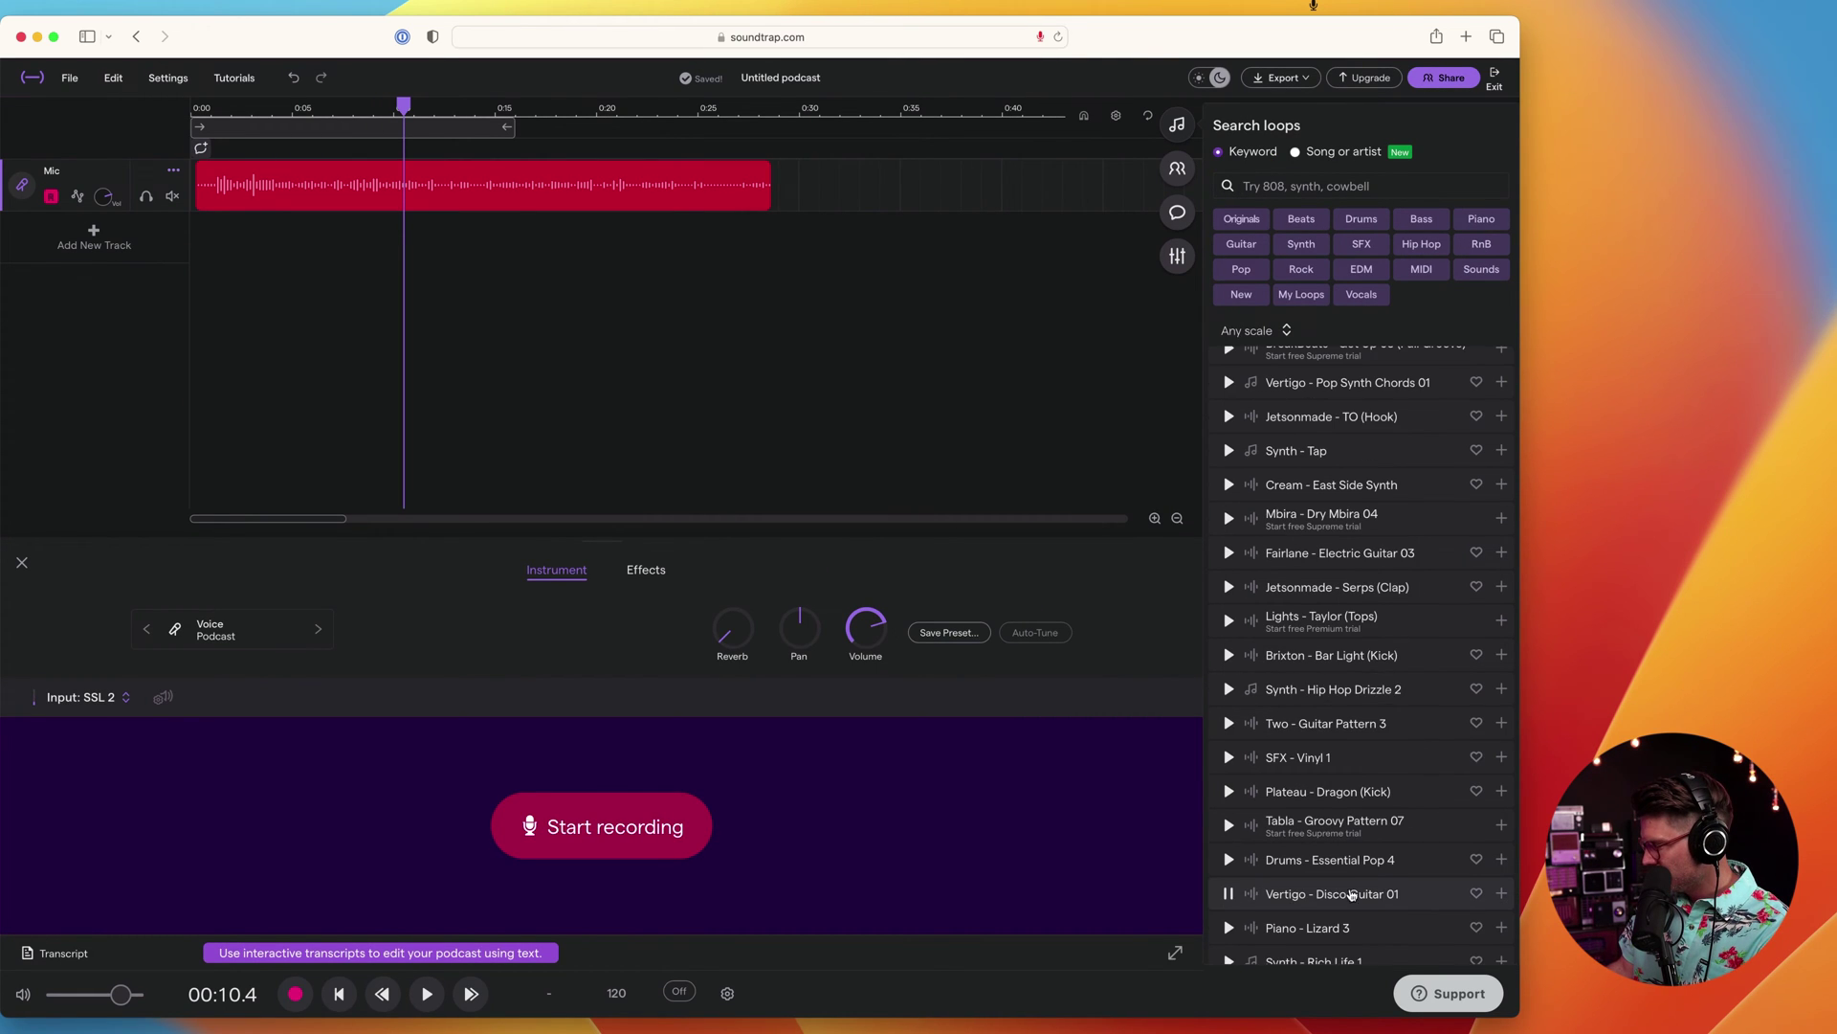
scroll(1349, 898, down, 2)
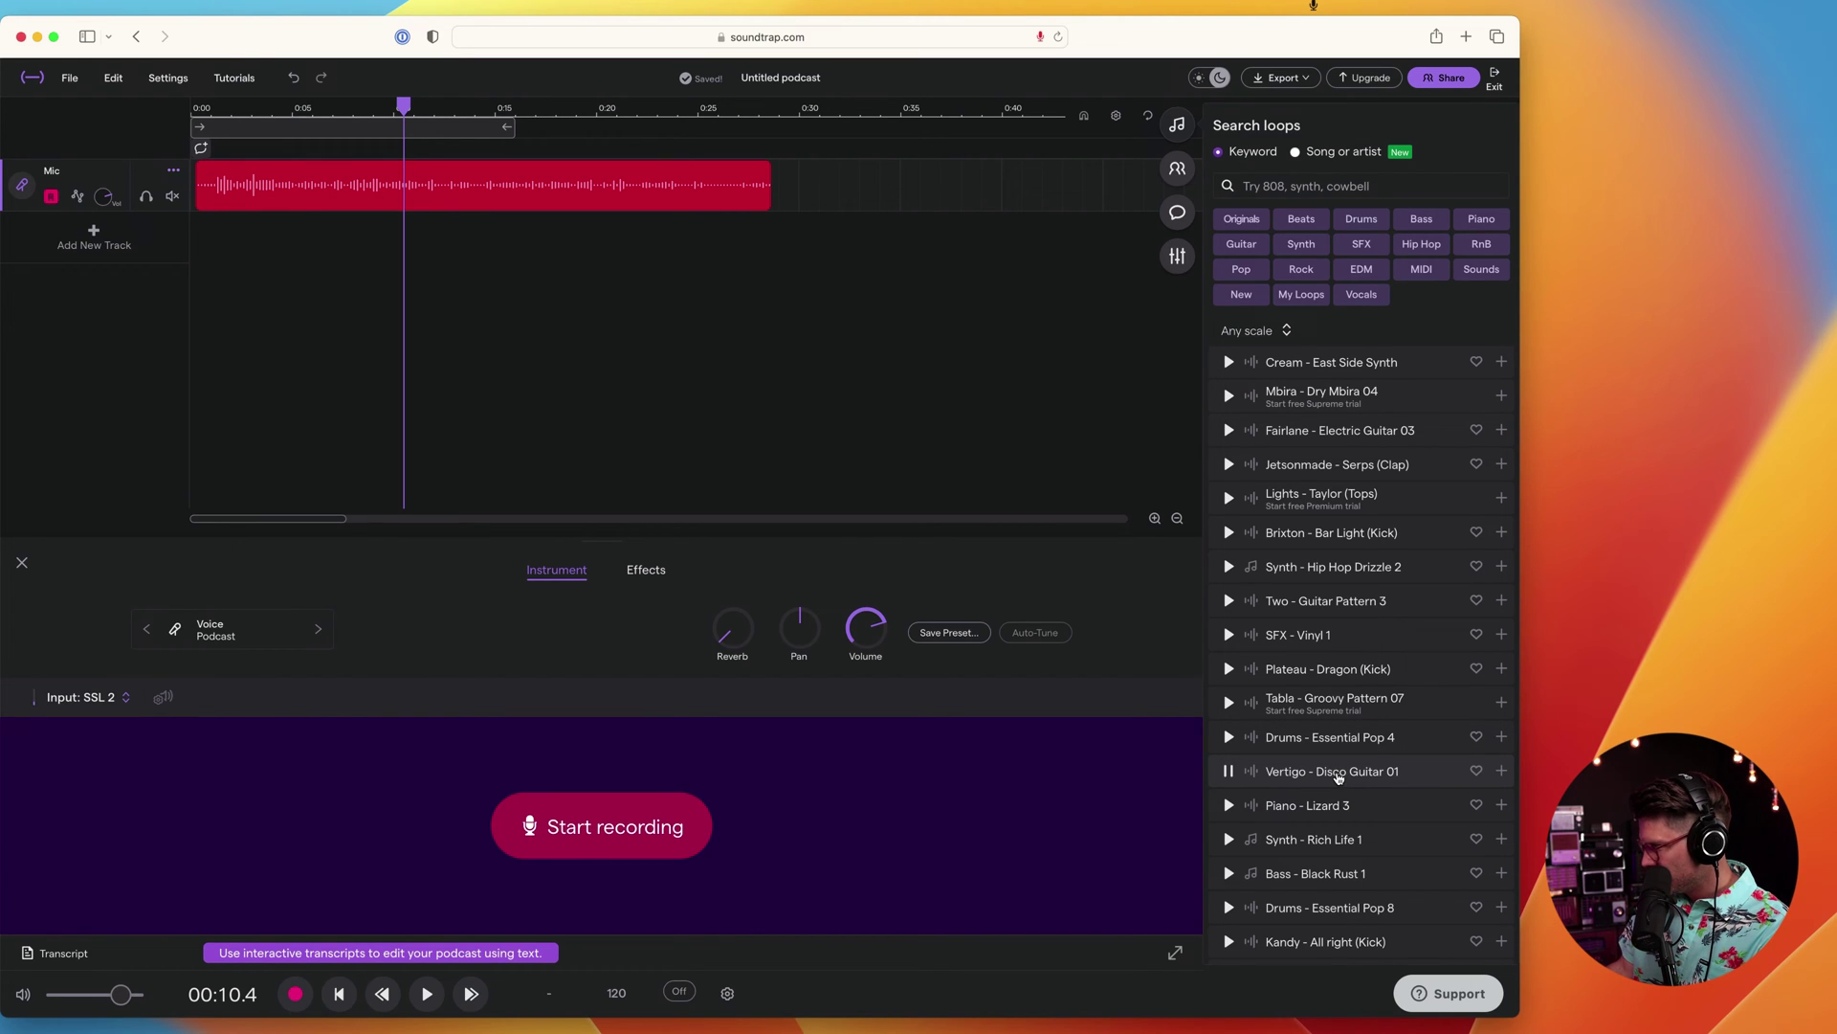
Step: Add the Vertigo Disco Guitar 01 loop under Mic, shift the Mic clip later, and play back
drag(1337, 777, 196, 276)
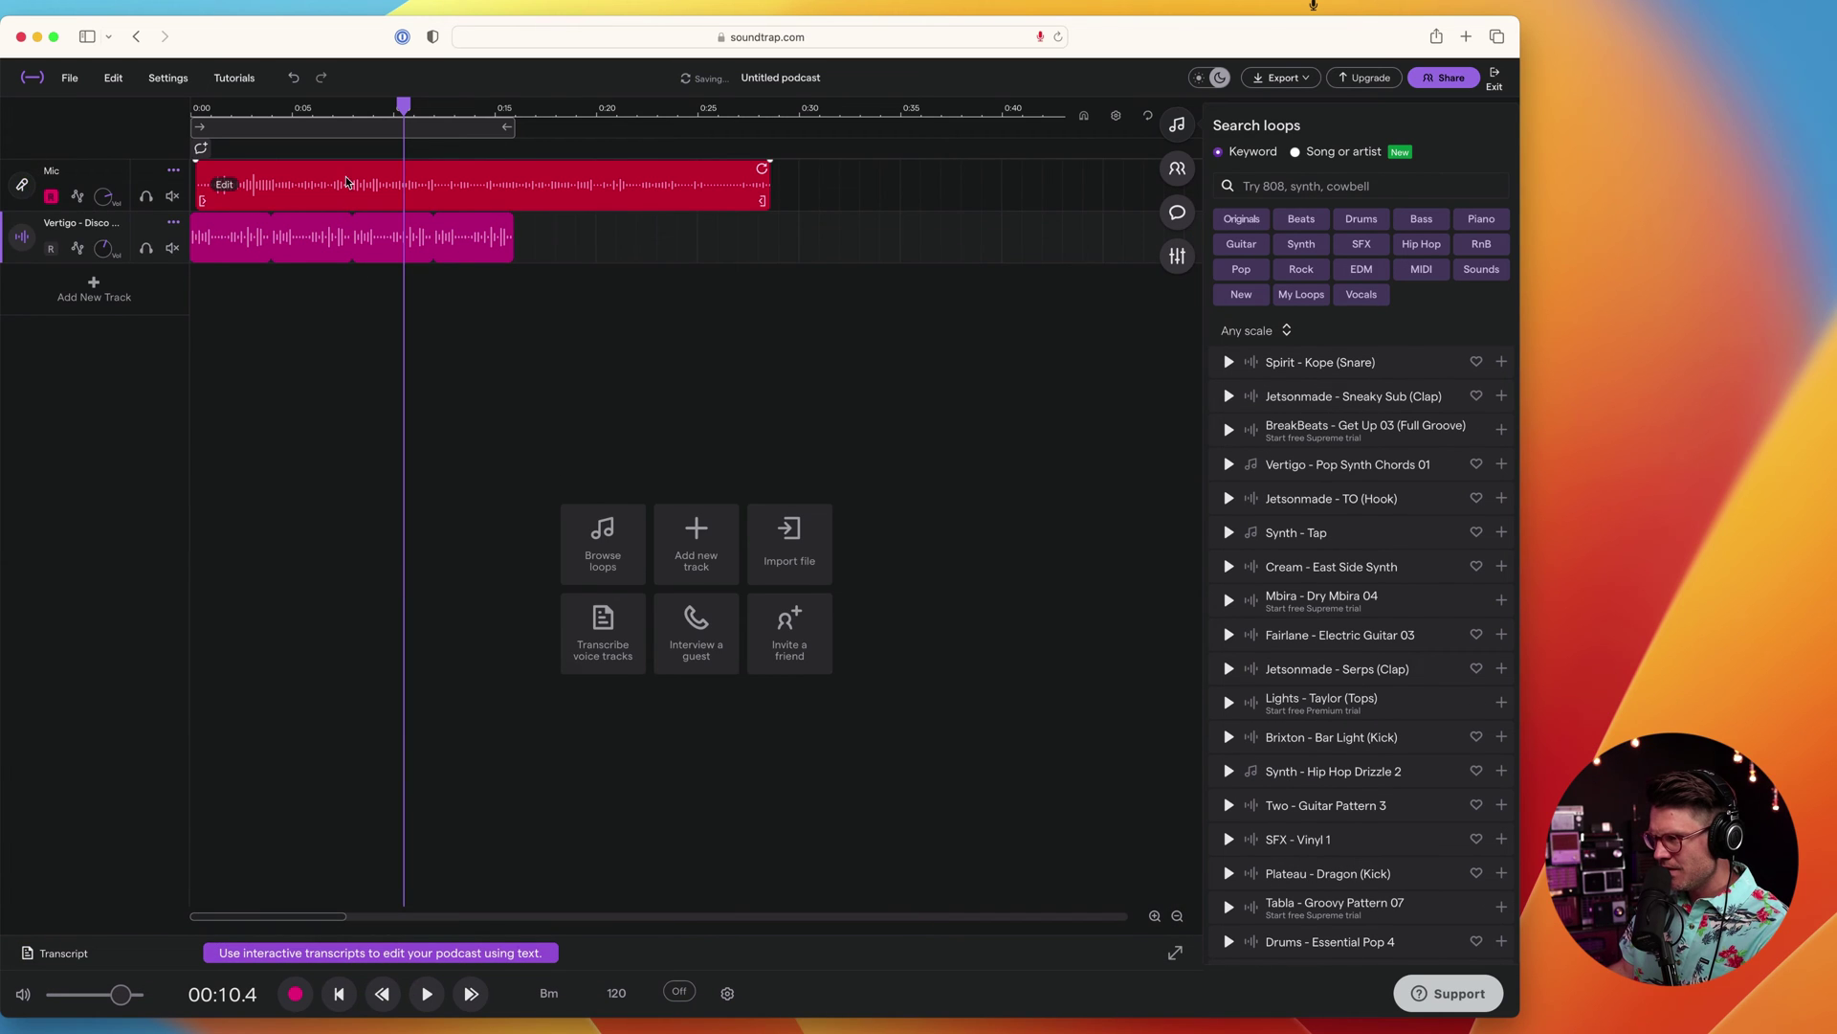
drag(253, 187, 337, 186)
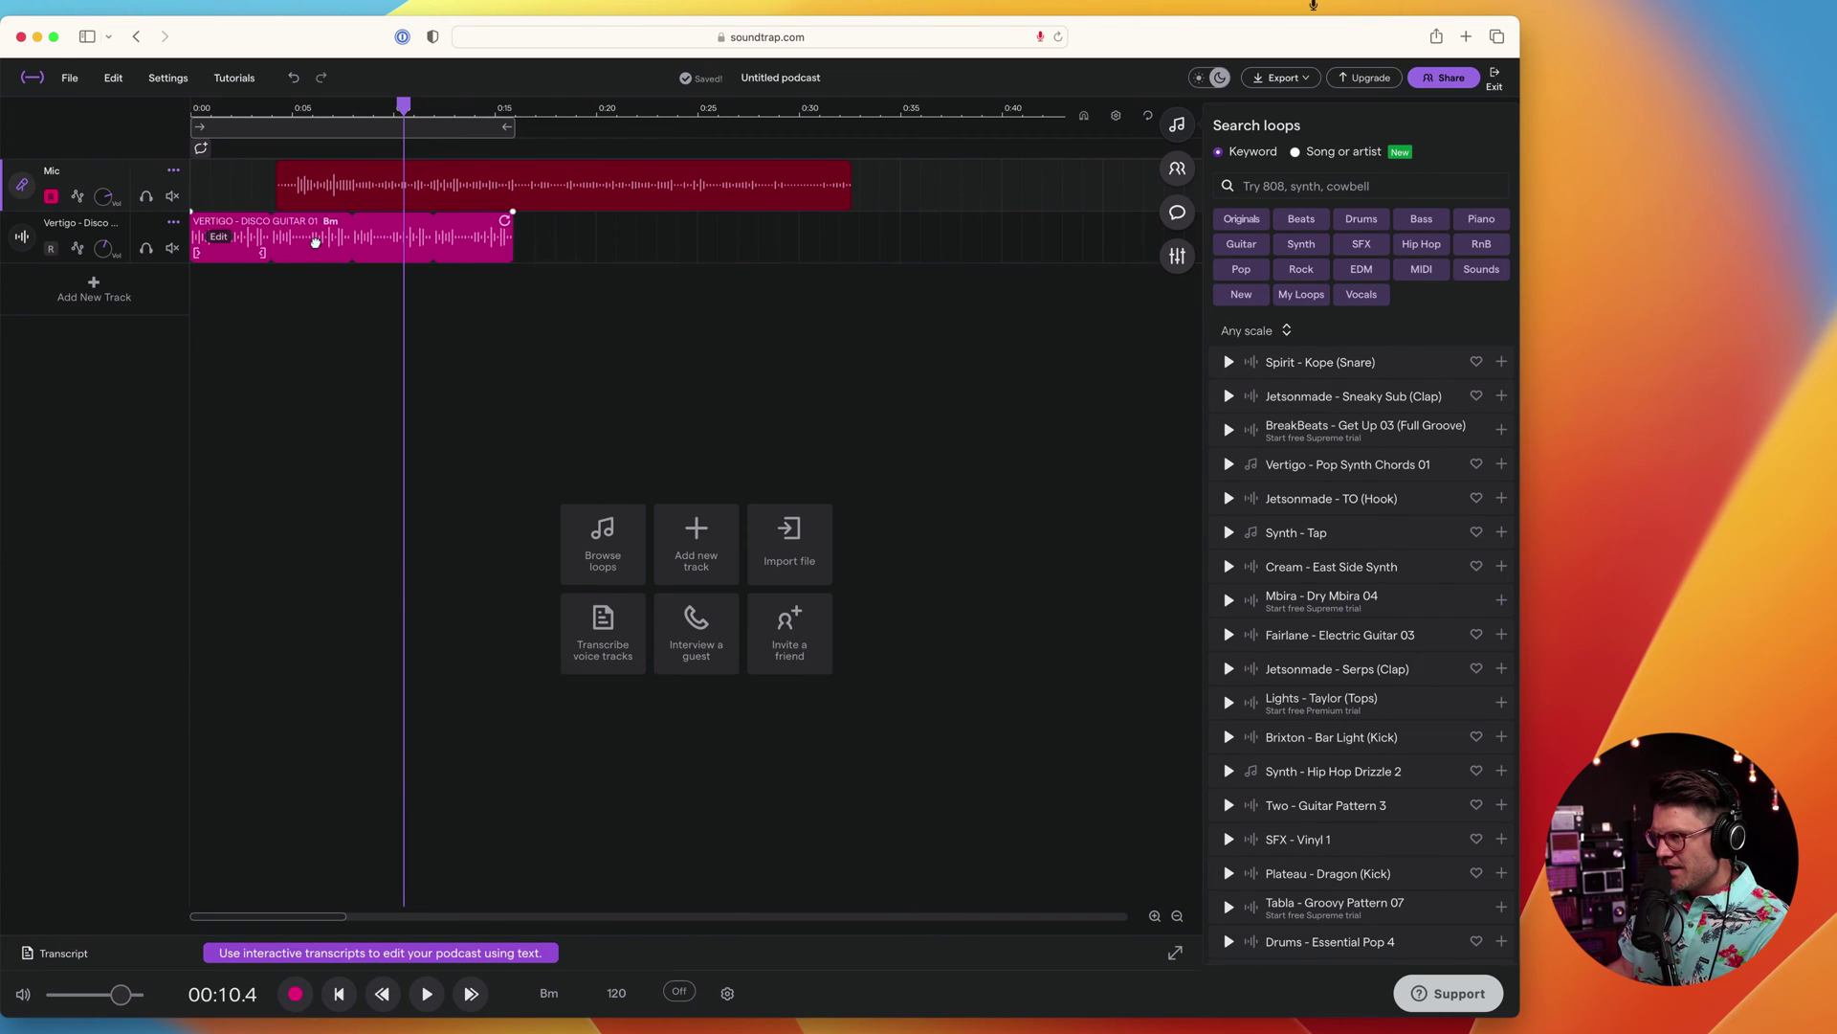
click(195, 193)
click(426, 994)
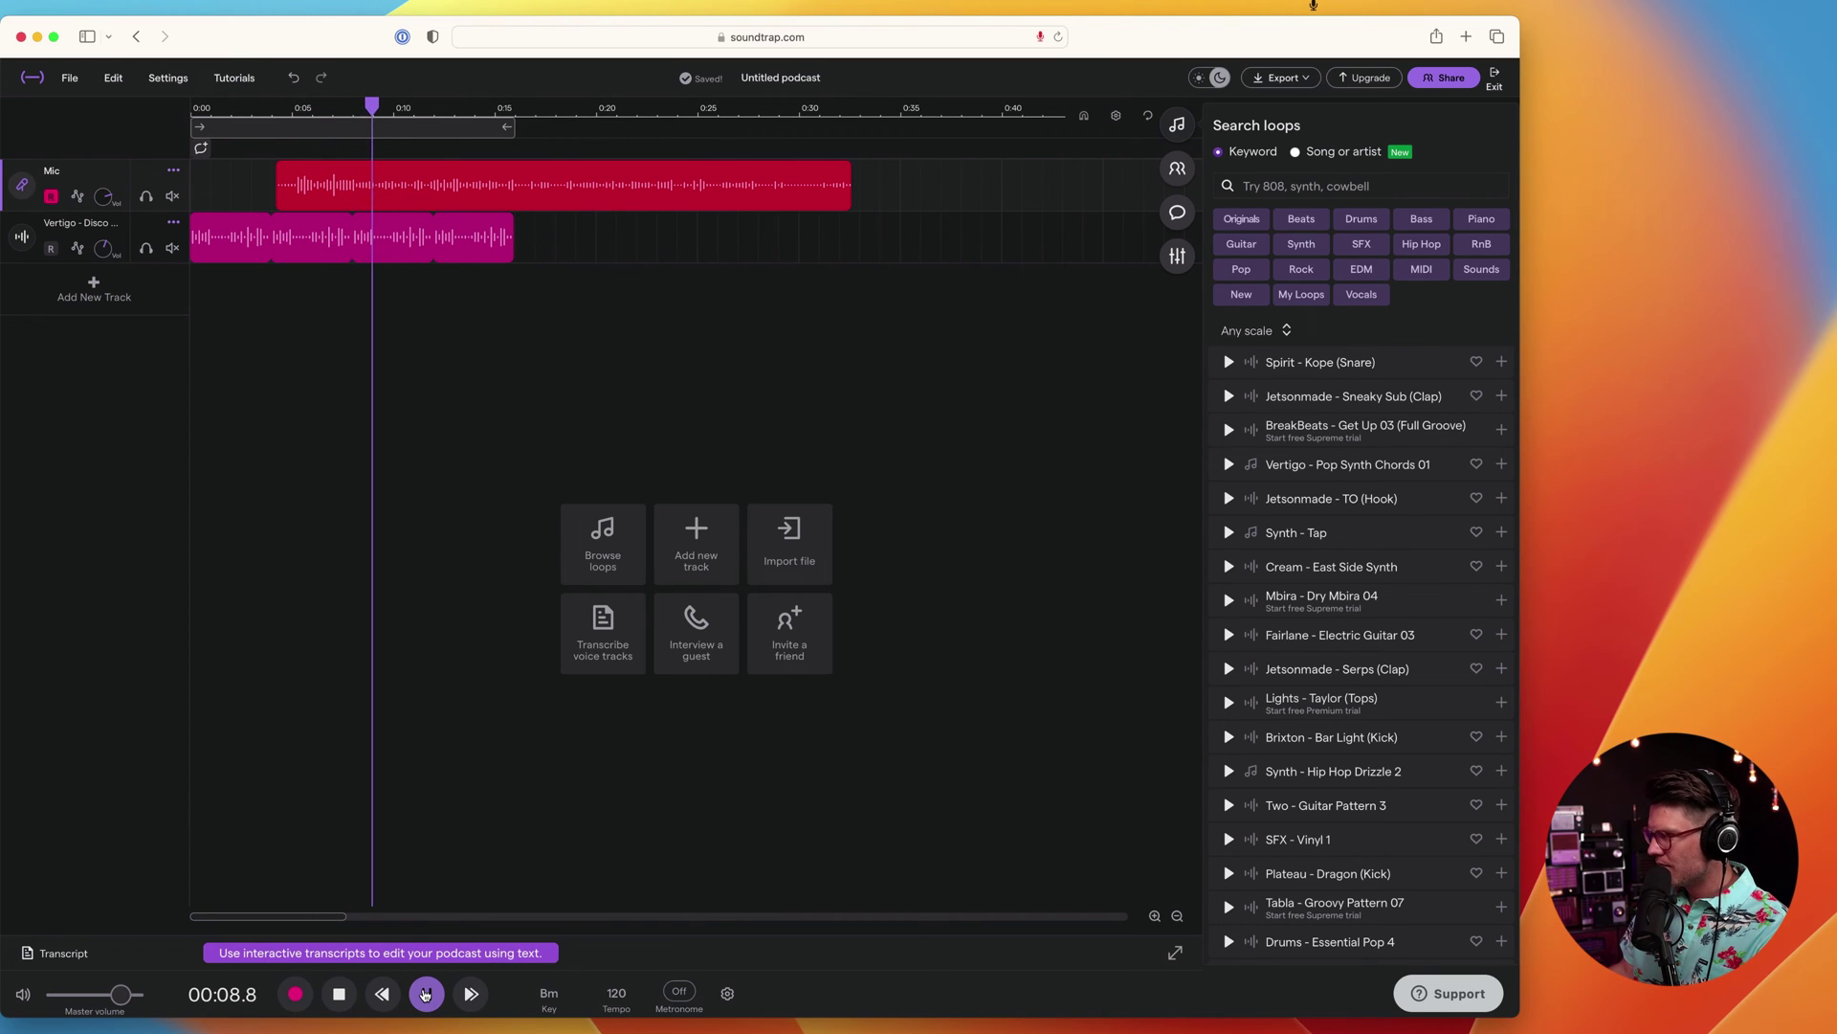
key(space)
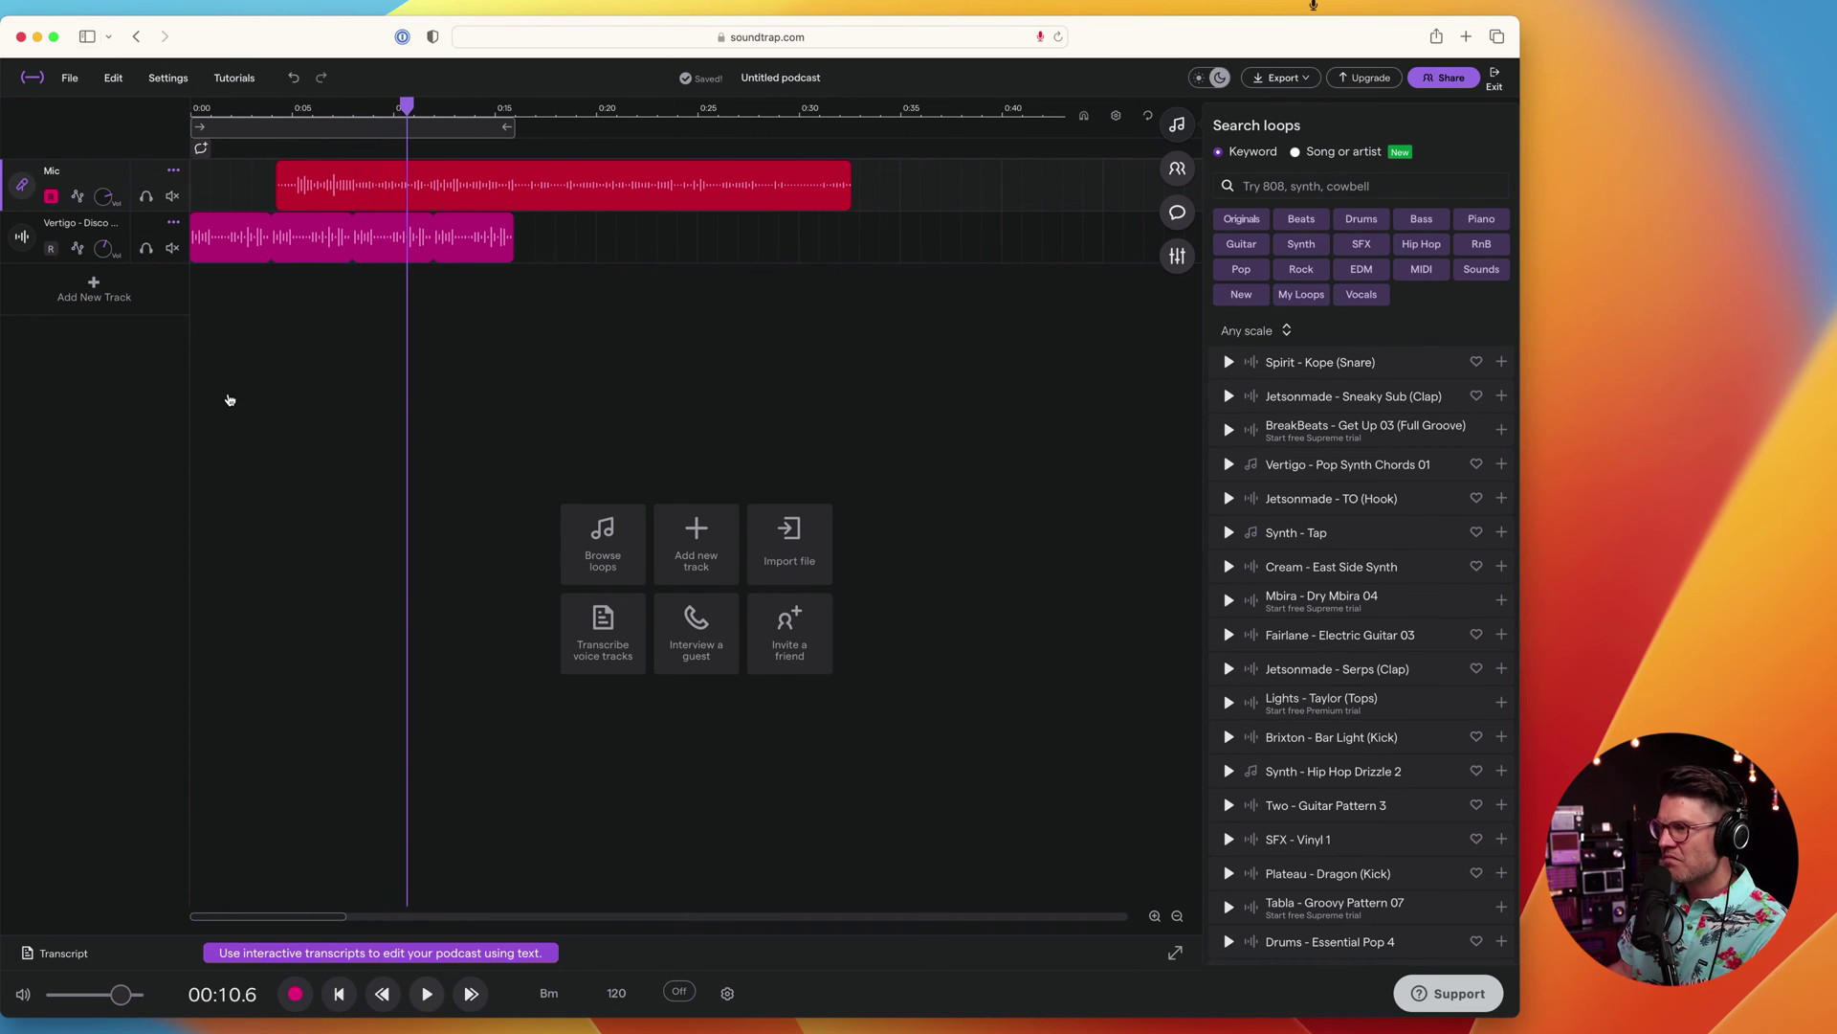
Step: Add a guitar Volume automation lane, dip it near 0:05, and preview the fade
click(77, 247)
click(148, 389)
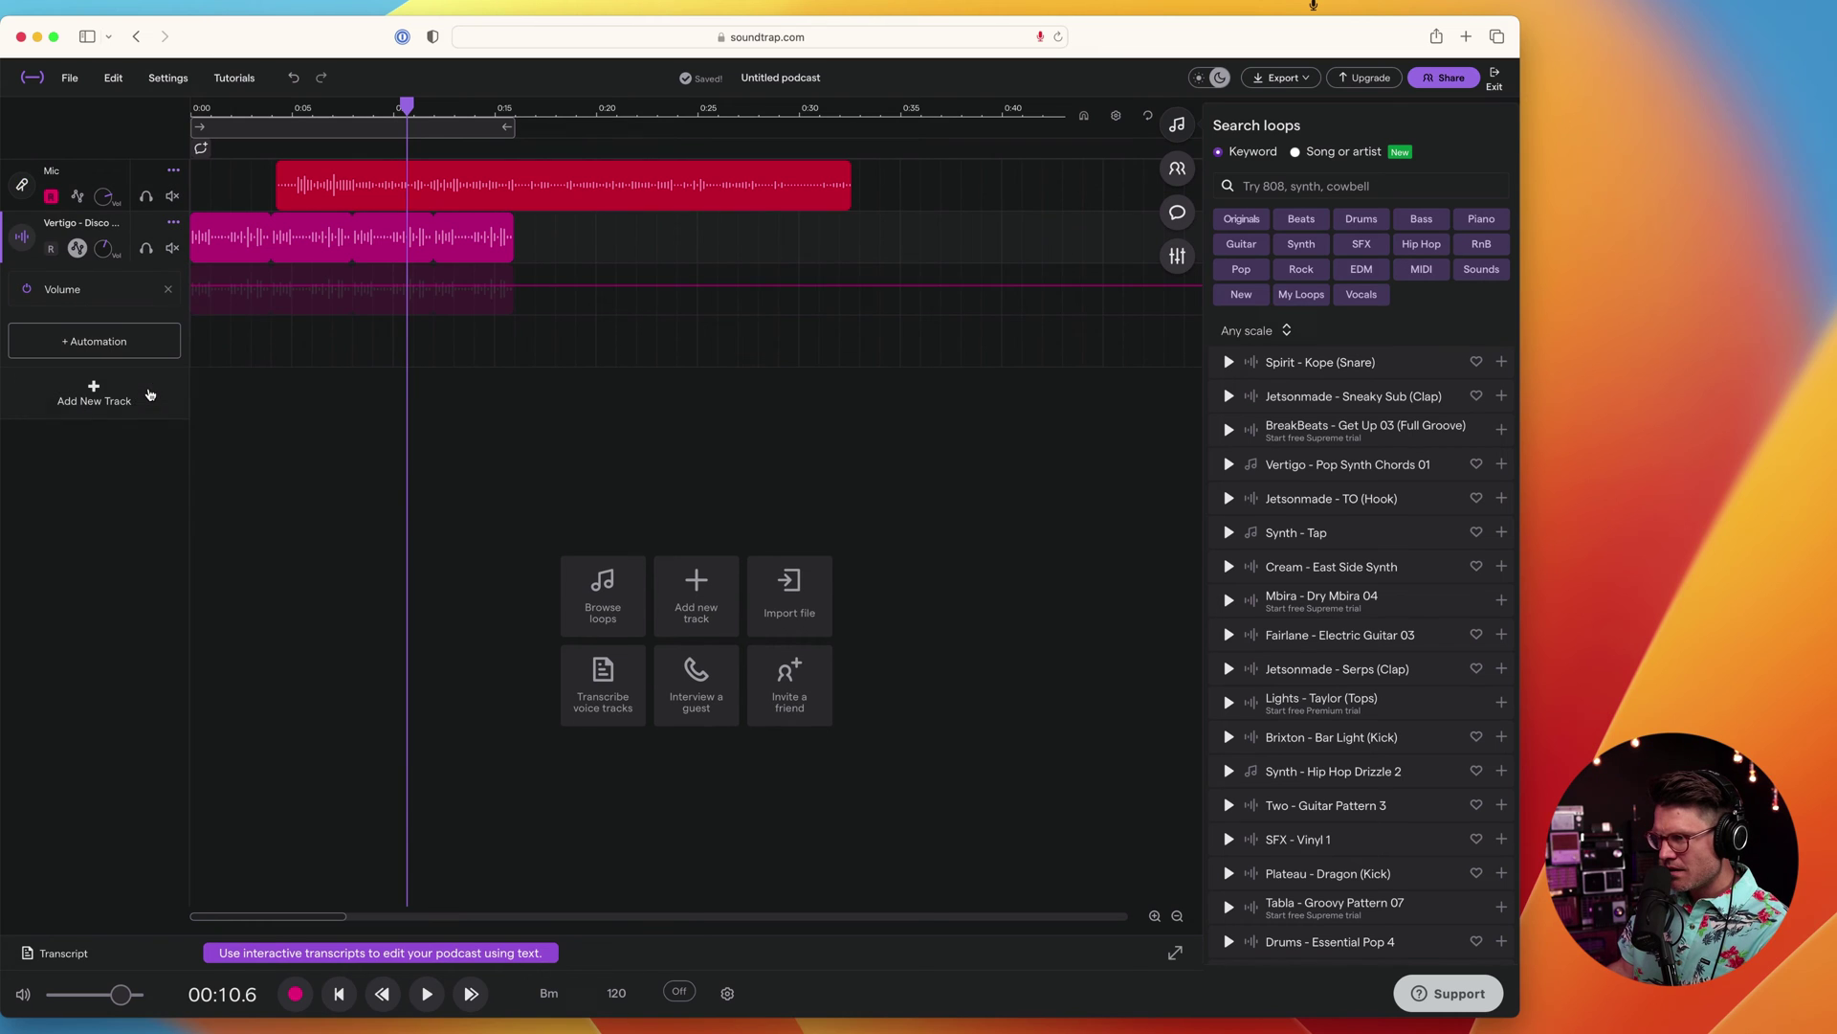
drag(309, 289, 308, 303)
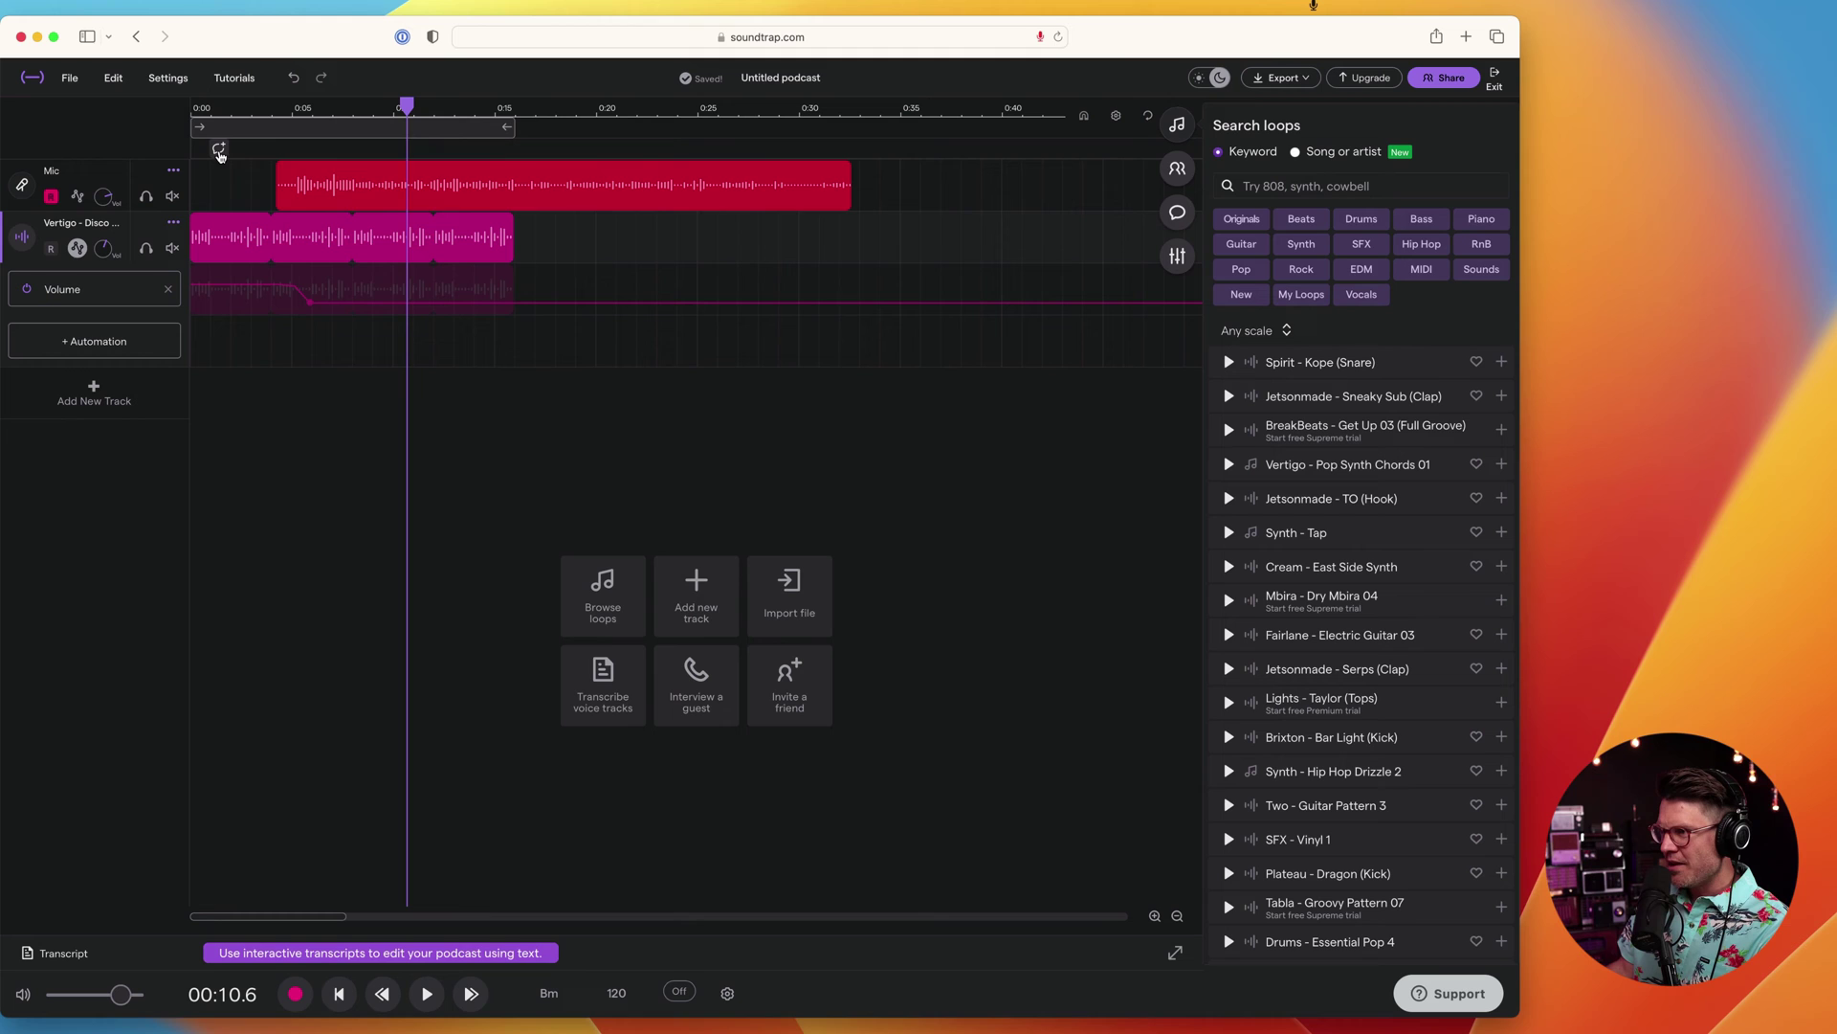
click(383, 995)
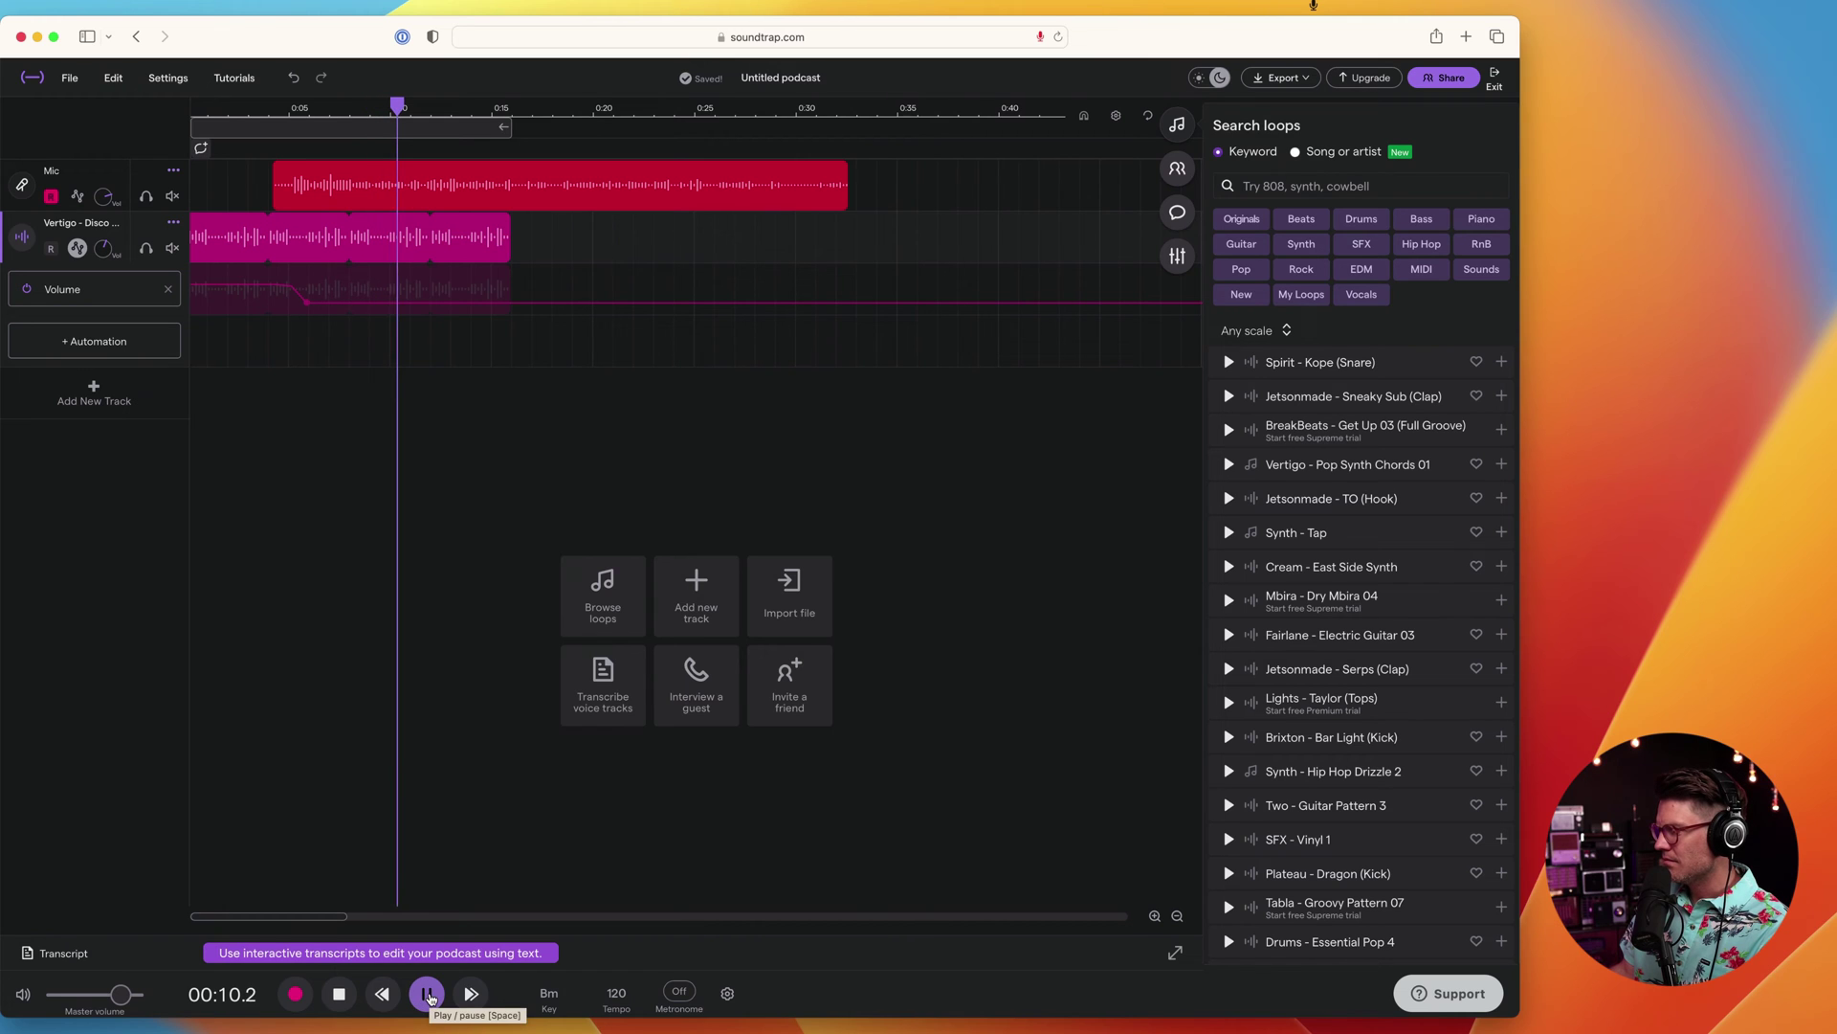
click(428, 993)
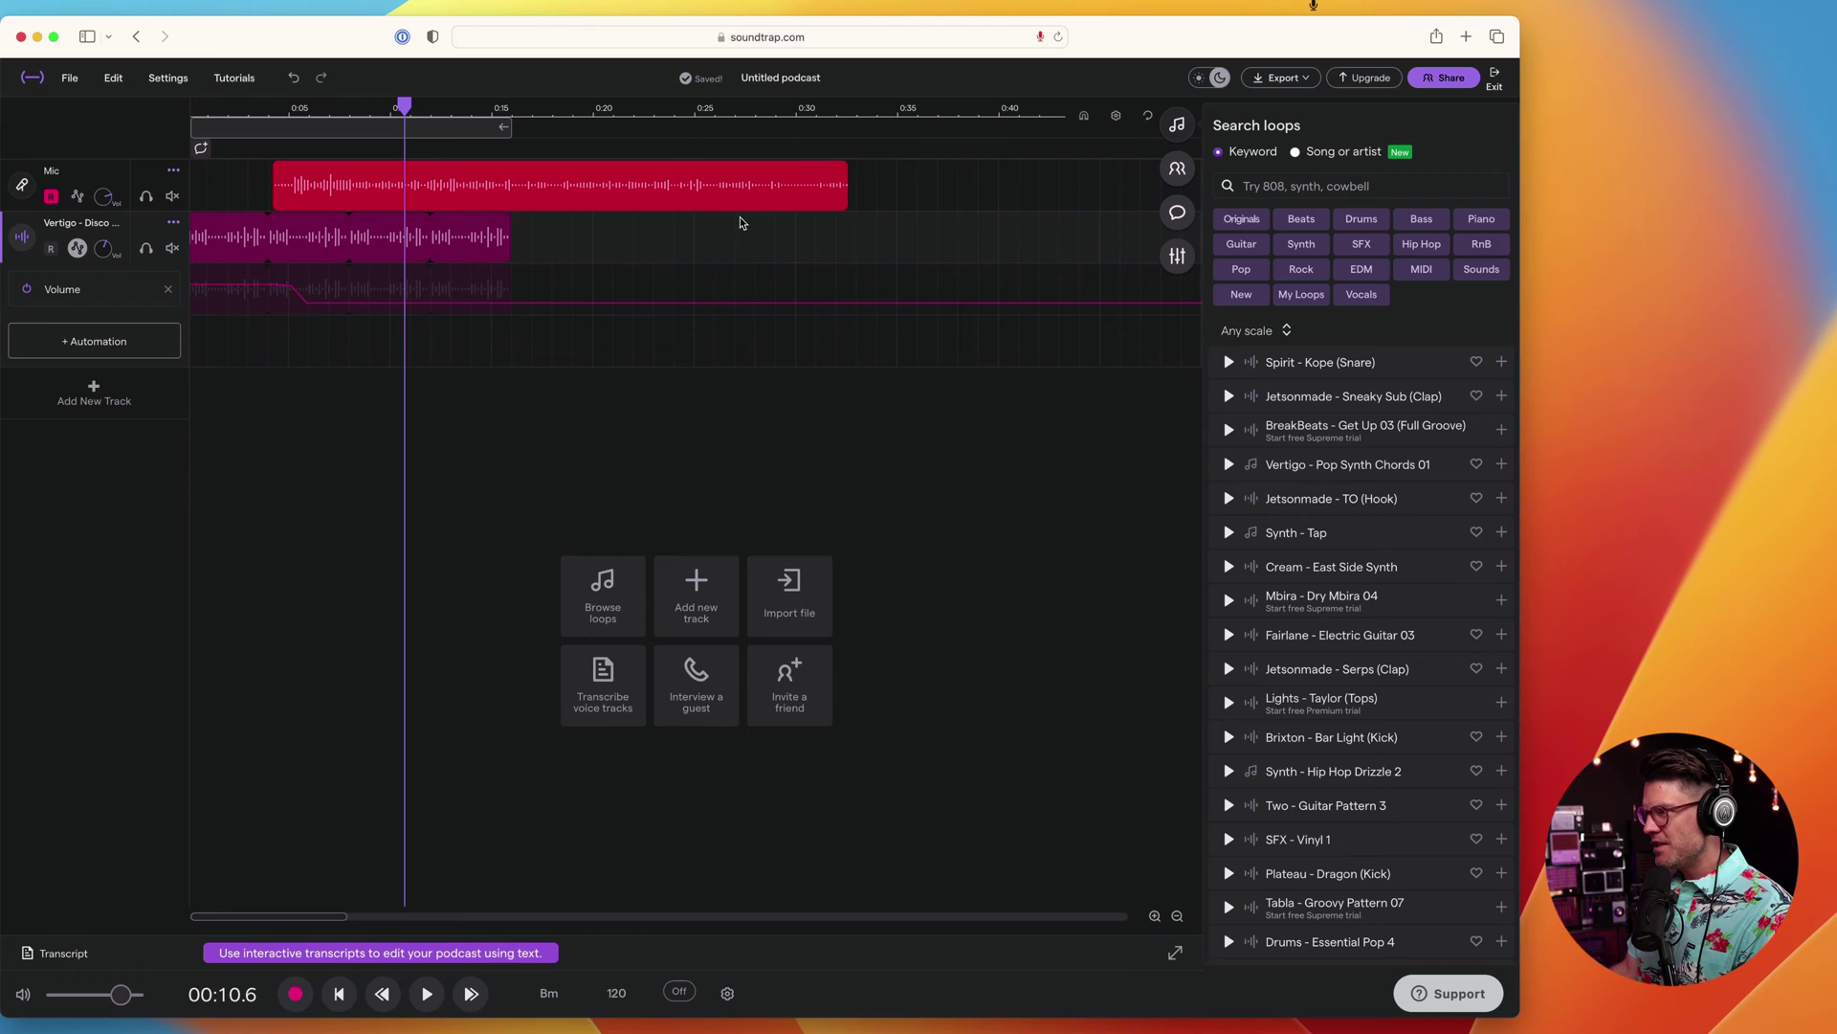
Step: Paste a guitar loop copy near 0:30 and start the MP3 audio export
click(788, 238)
key(ctrl+v)
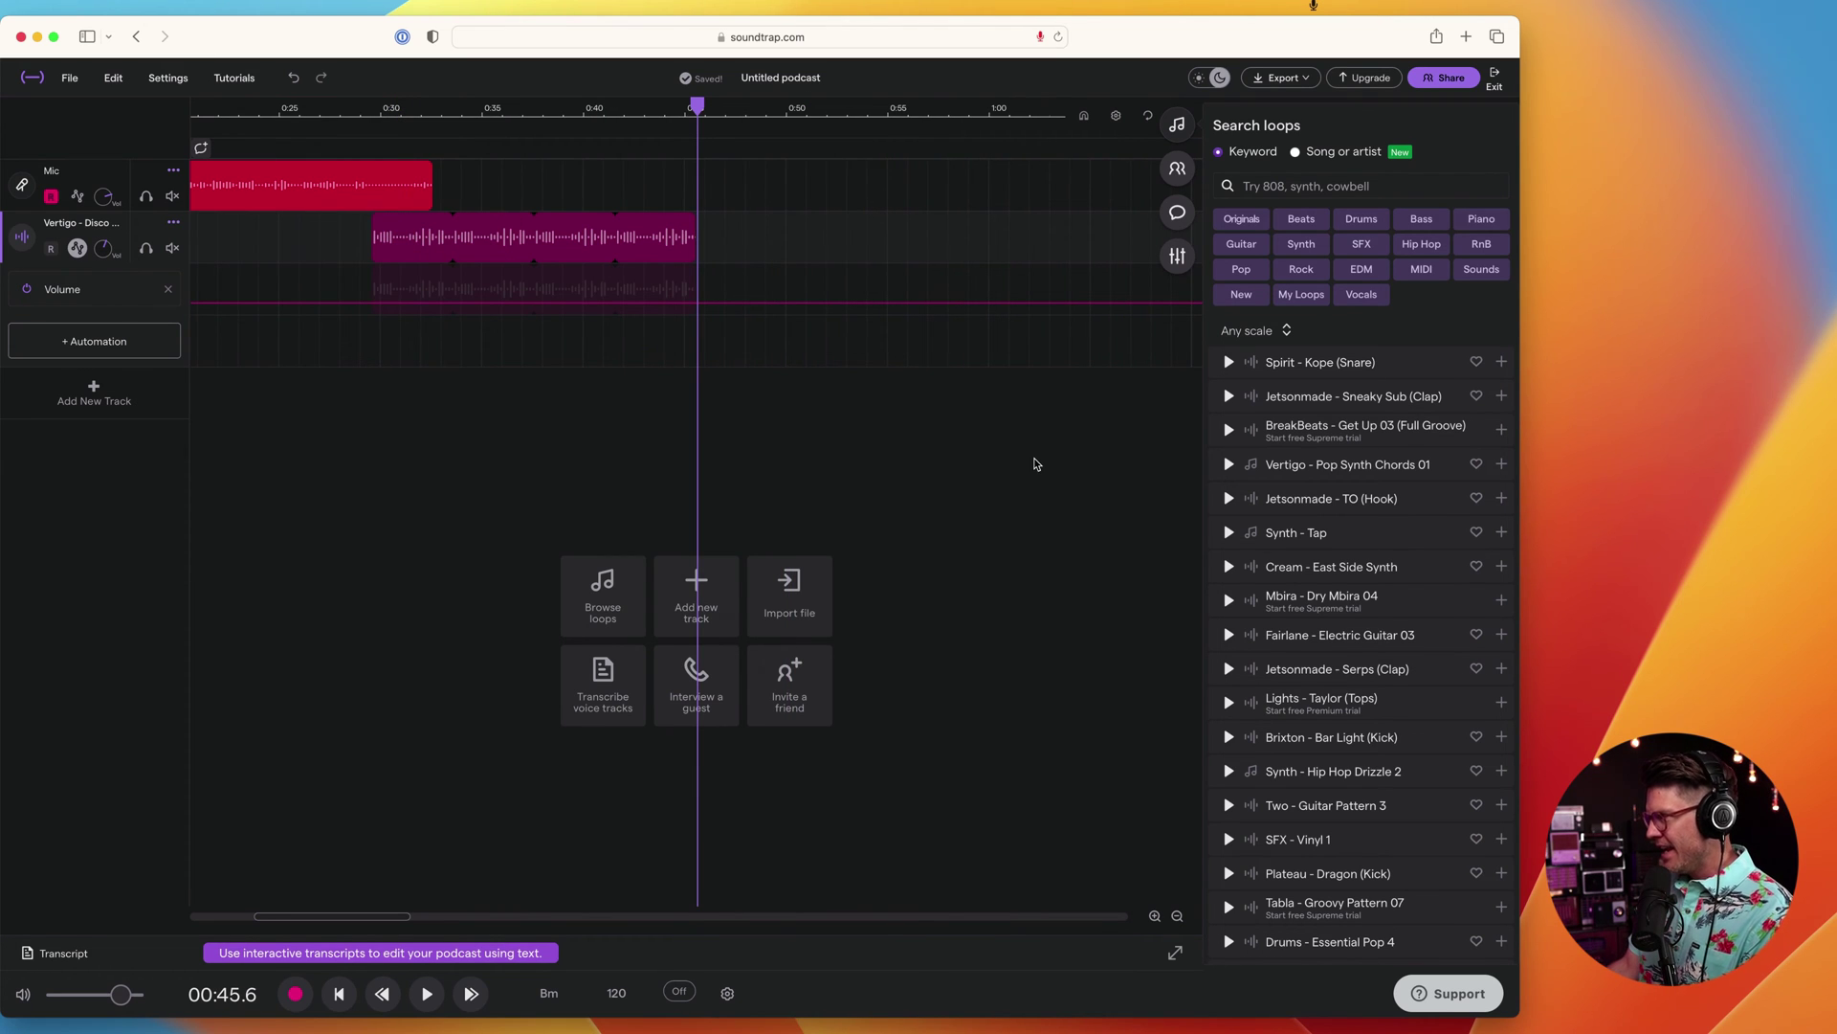
scroll(1034, 463, left, 5)
click(1288, 78)
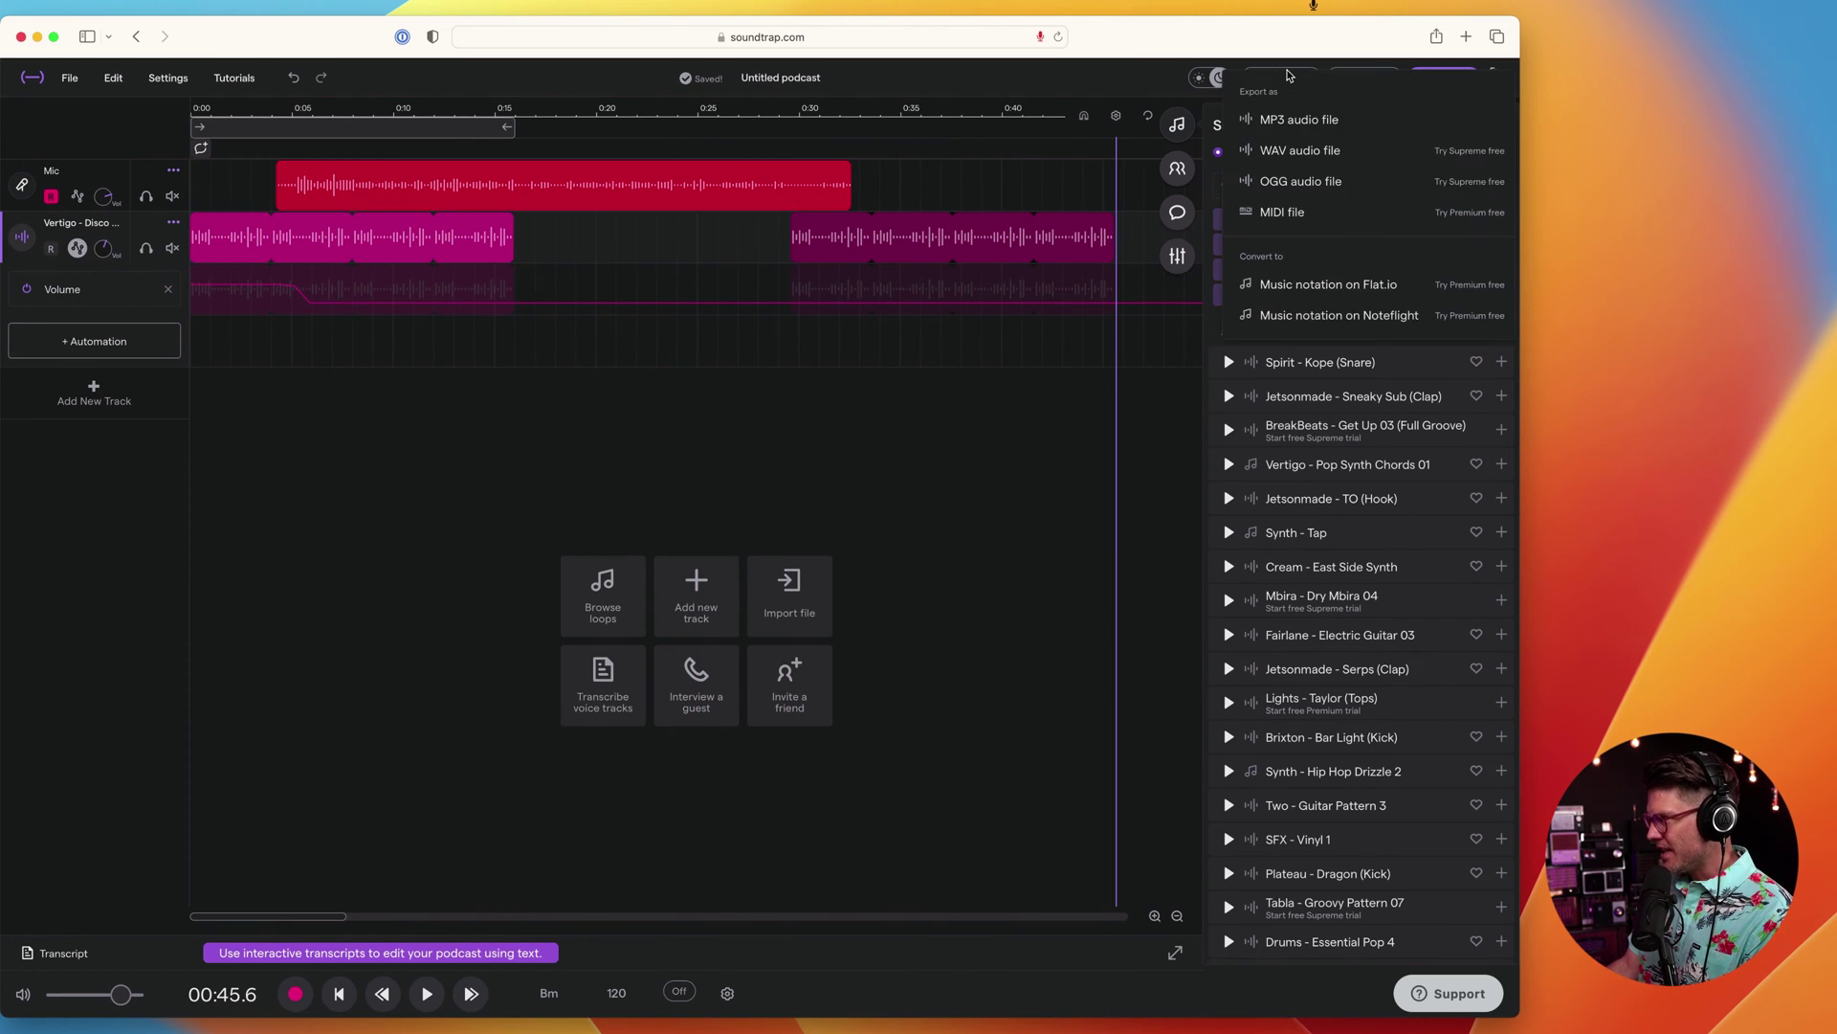
click(1299, 121)
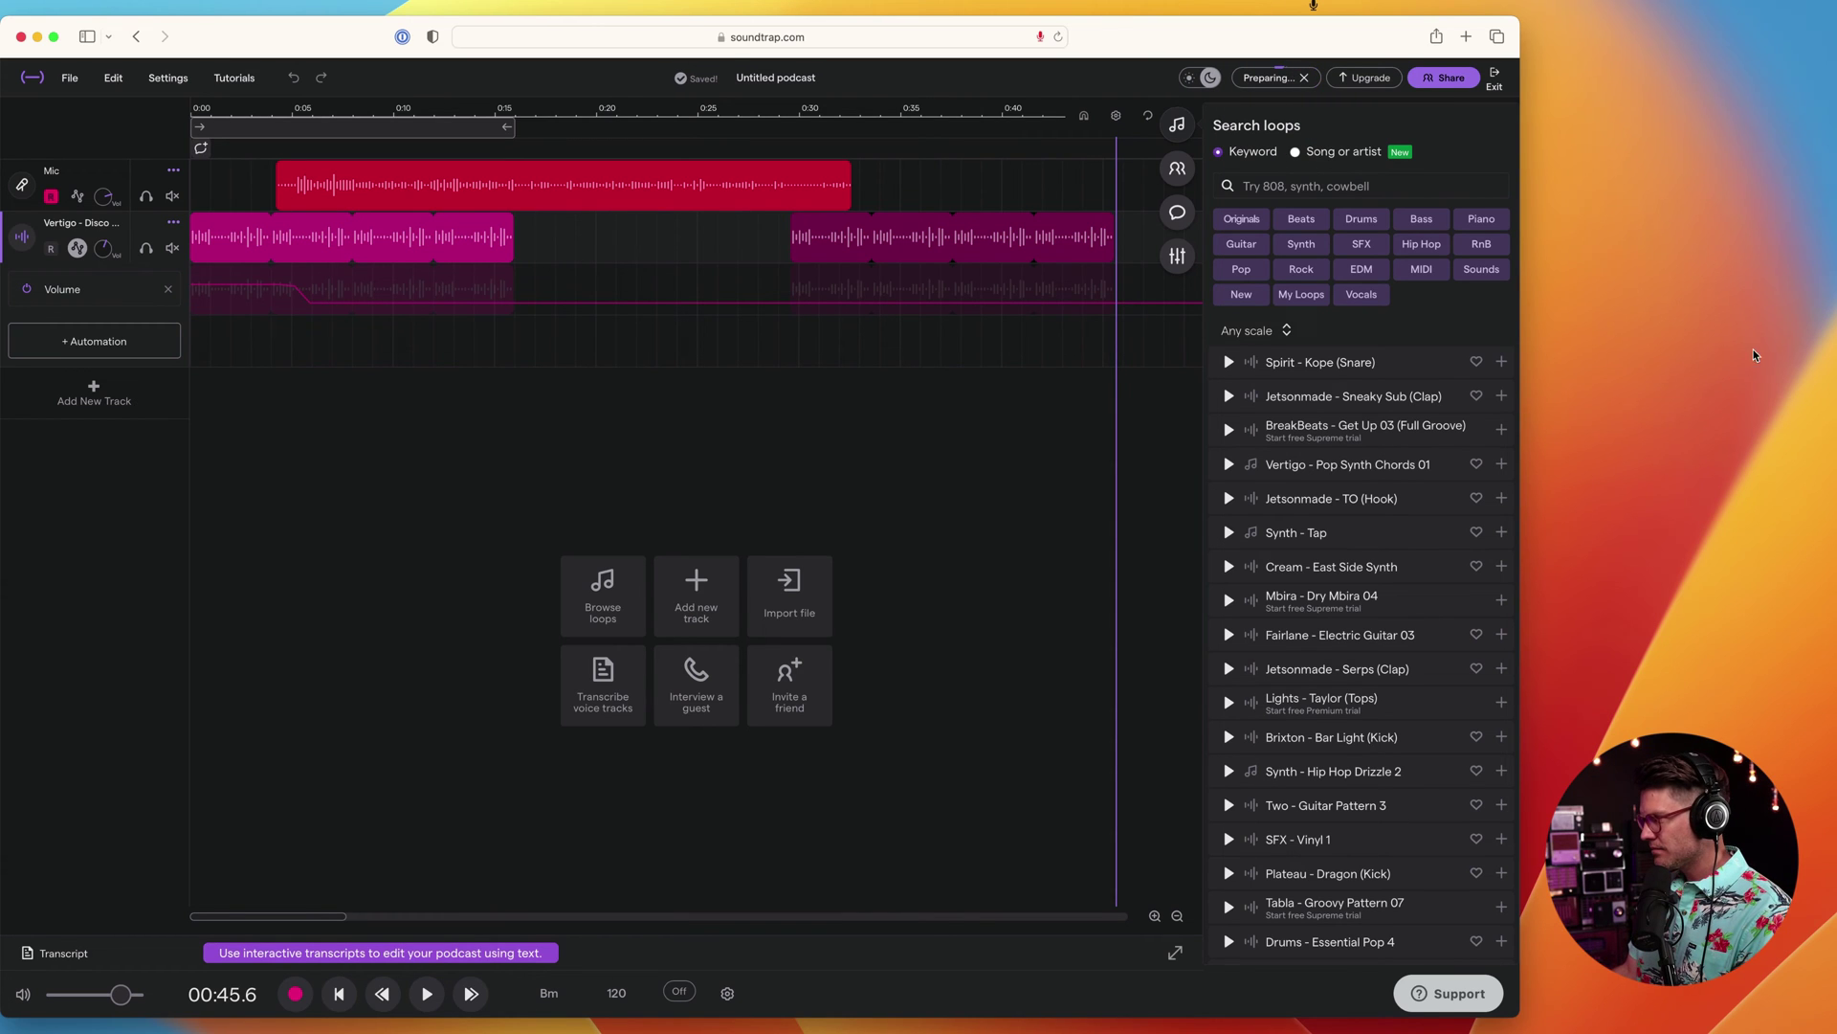
click(1579, 504)
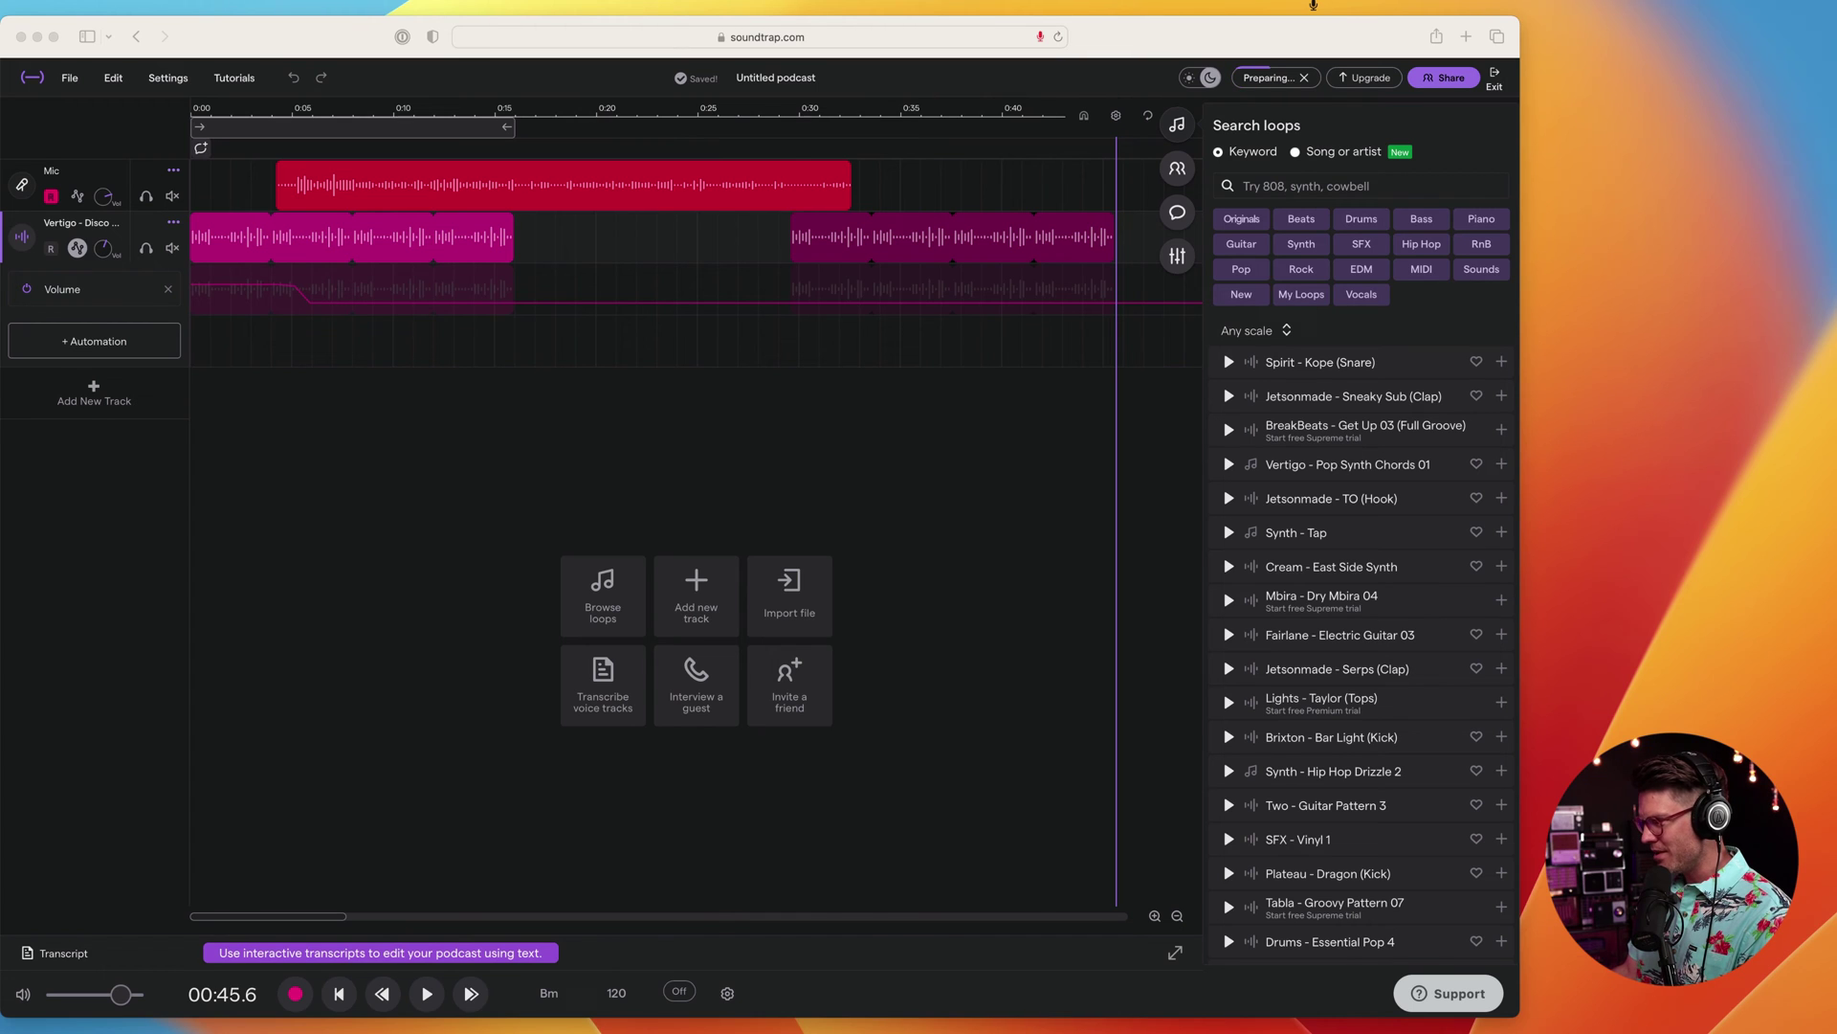
Step: Transcribe the Mic track from the Transcript panel and confirm
click(1251, 960)
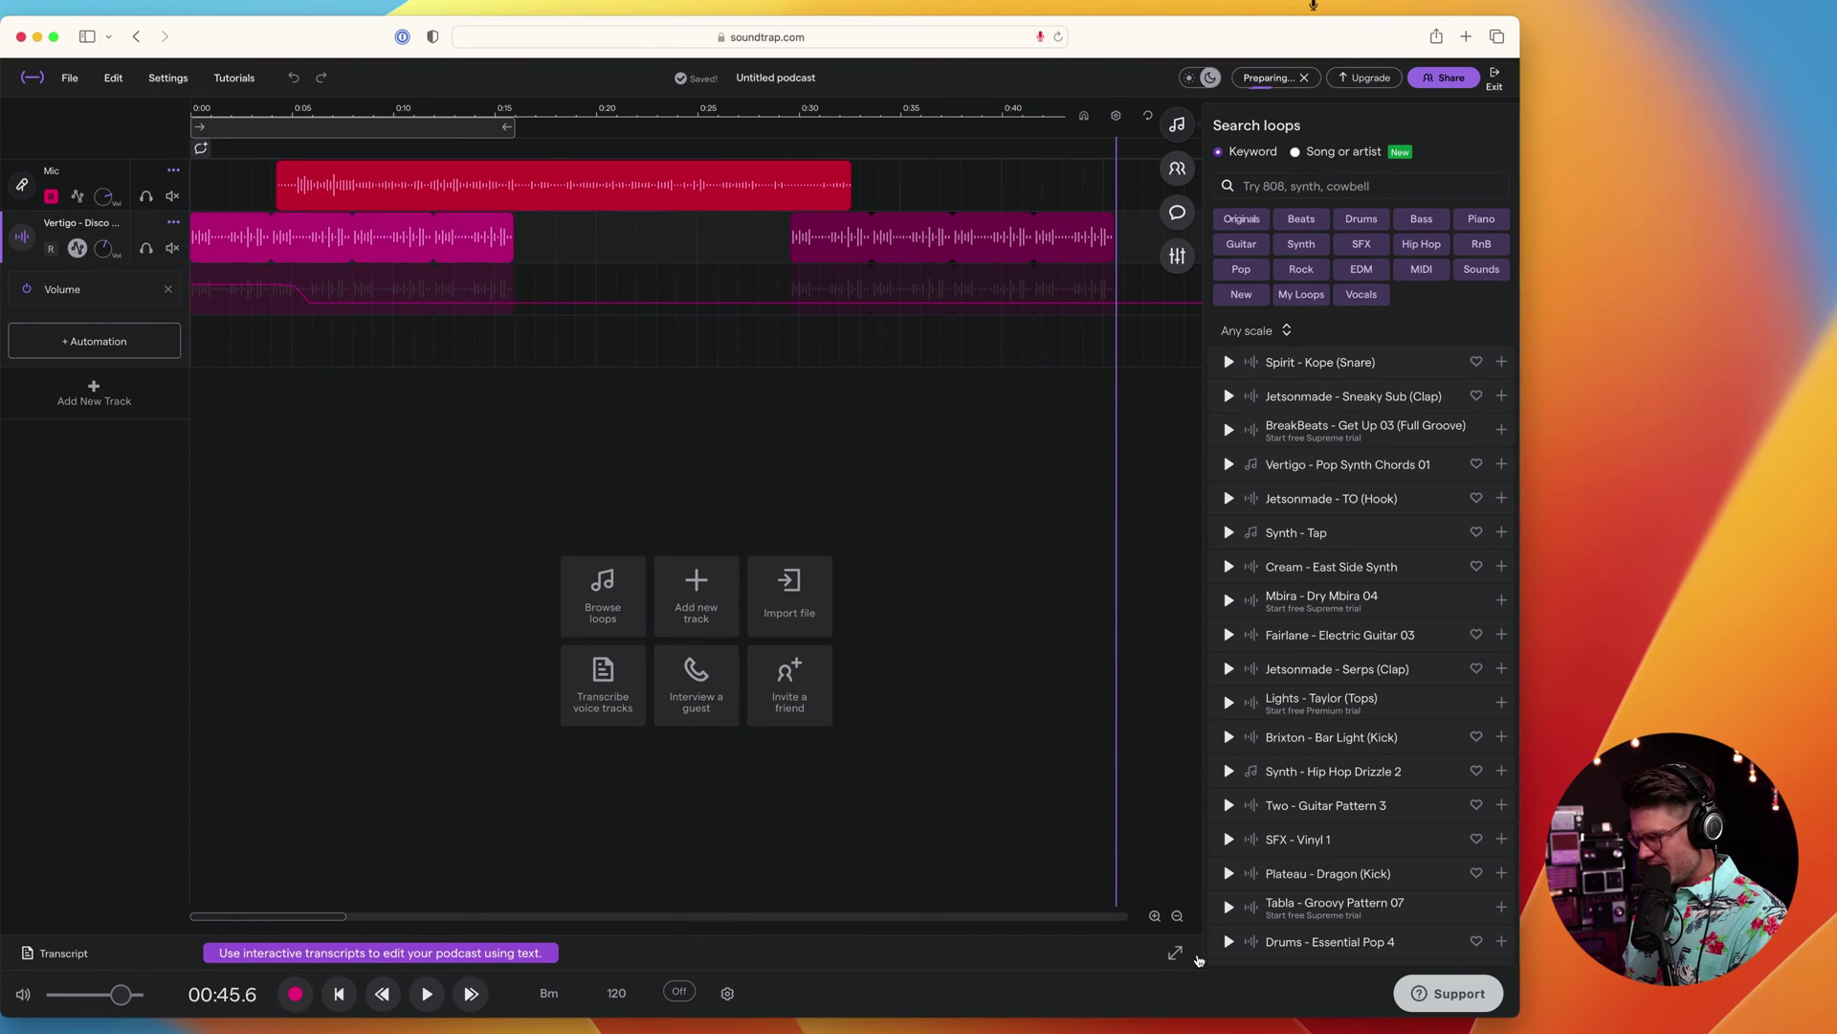
click(1175, 953)
click(162, 590)
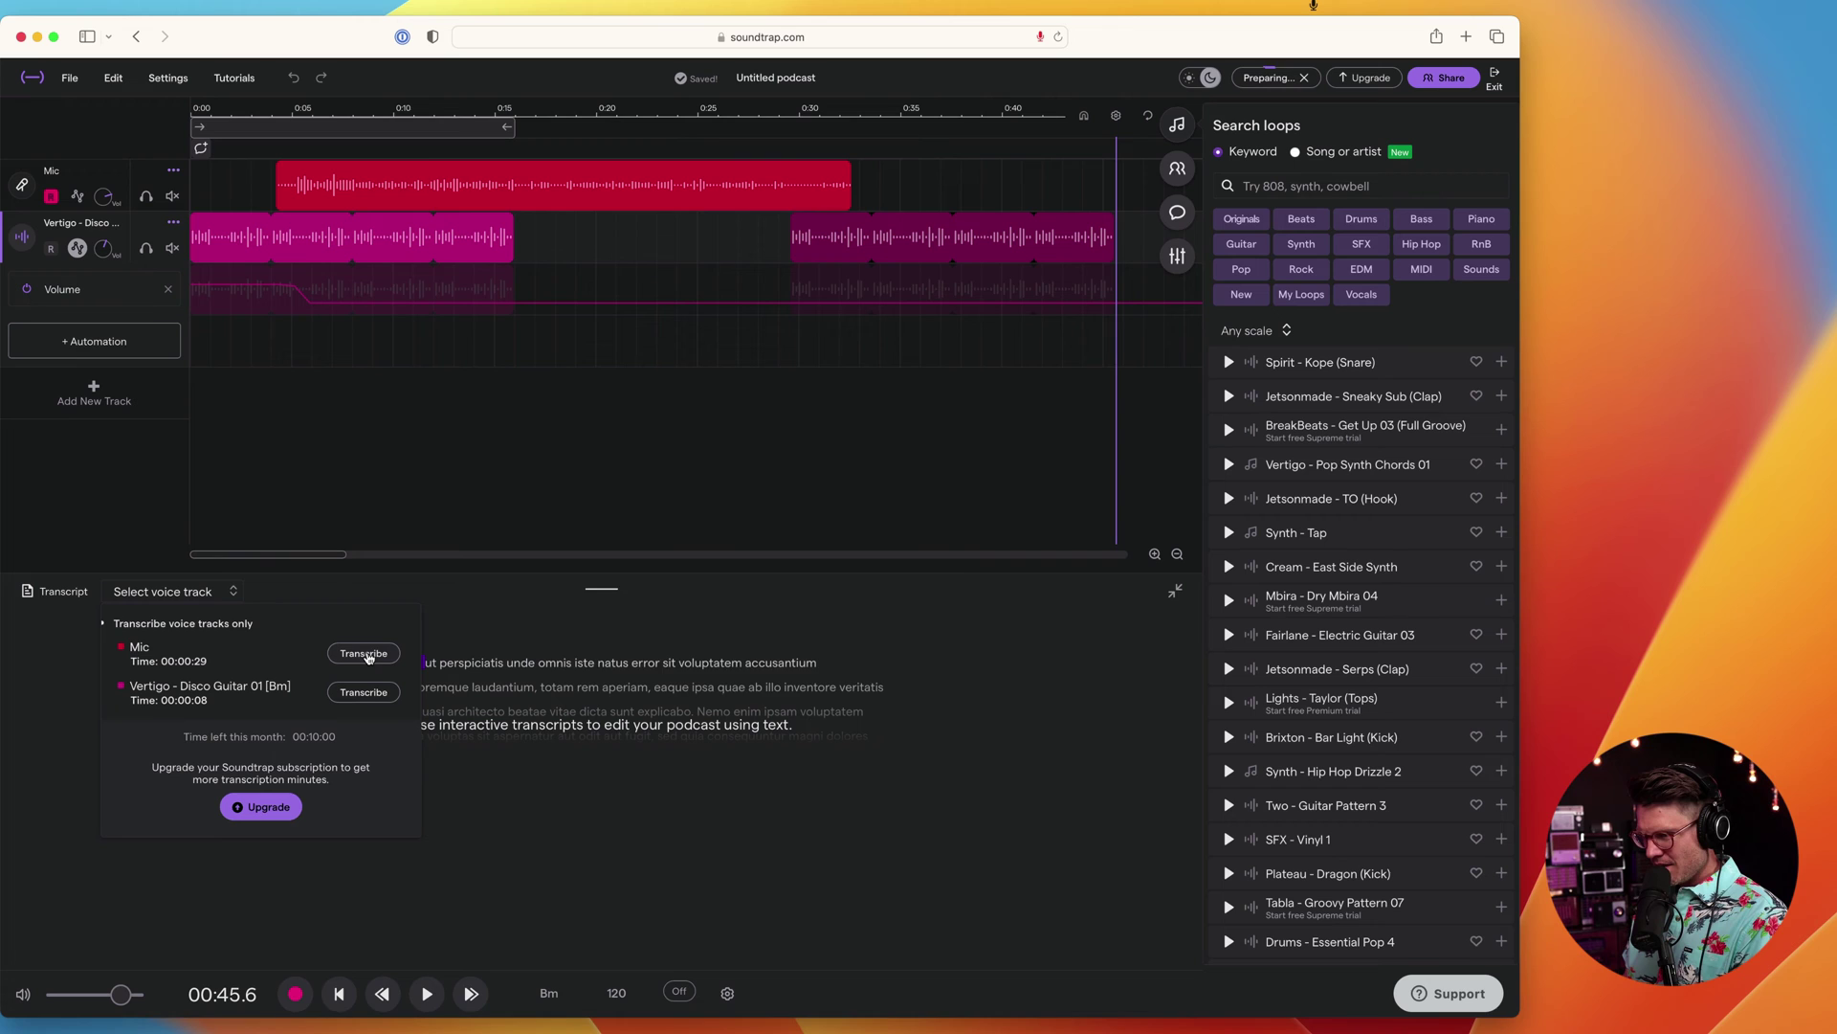
click(366, 656)
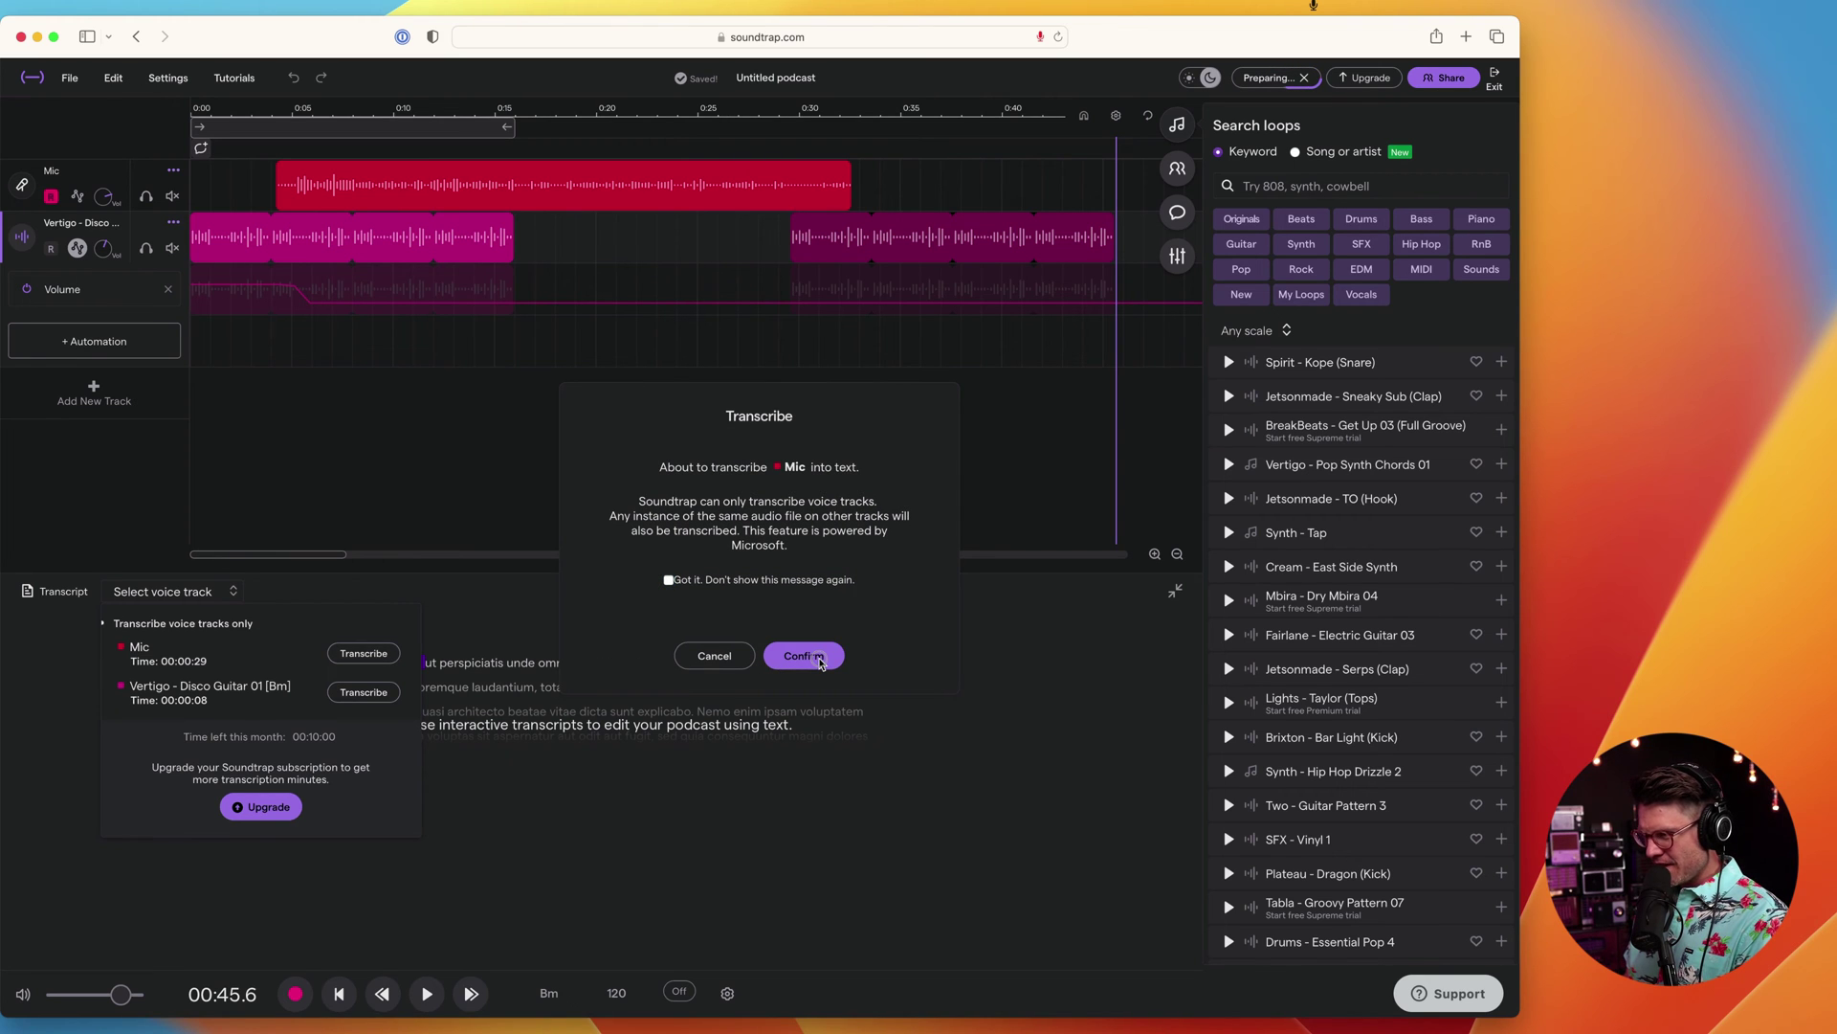
click(819, 660)
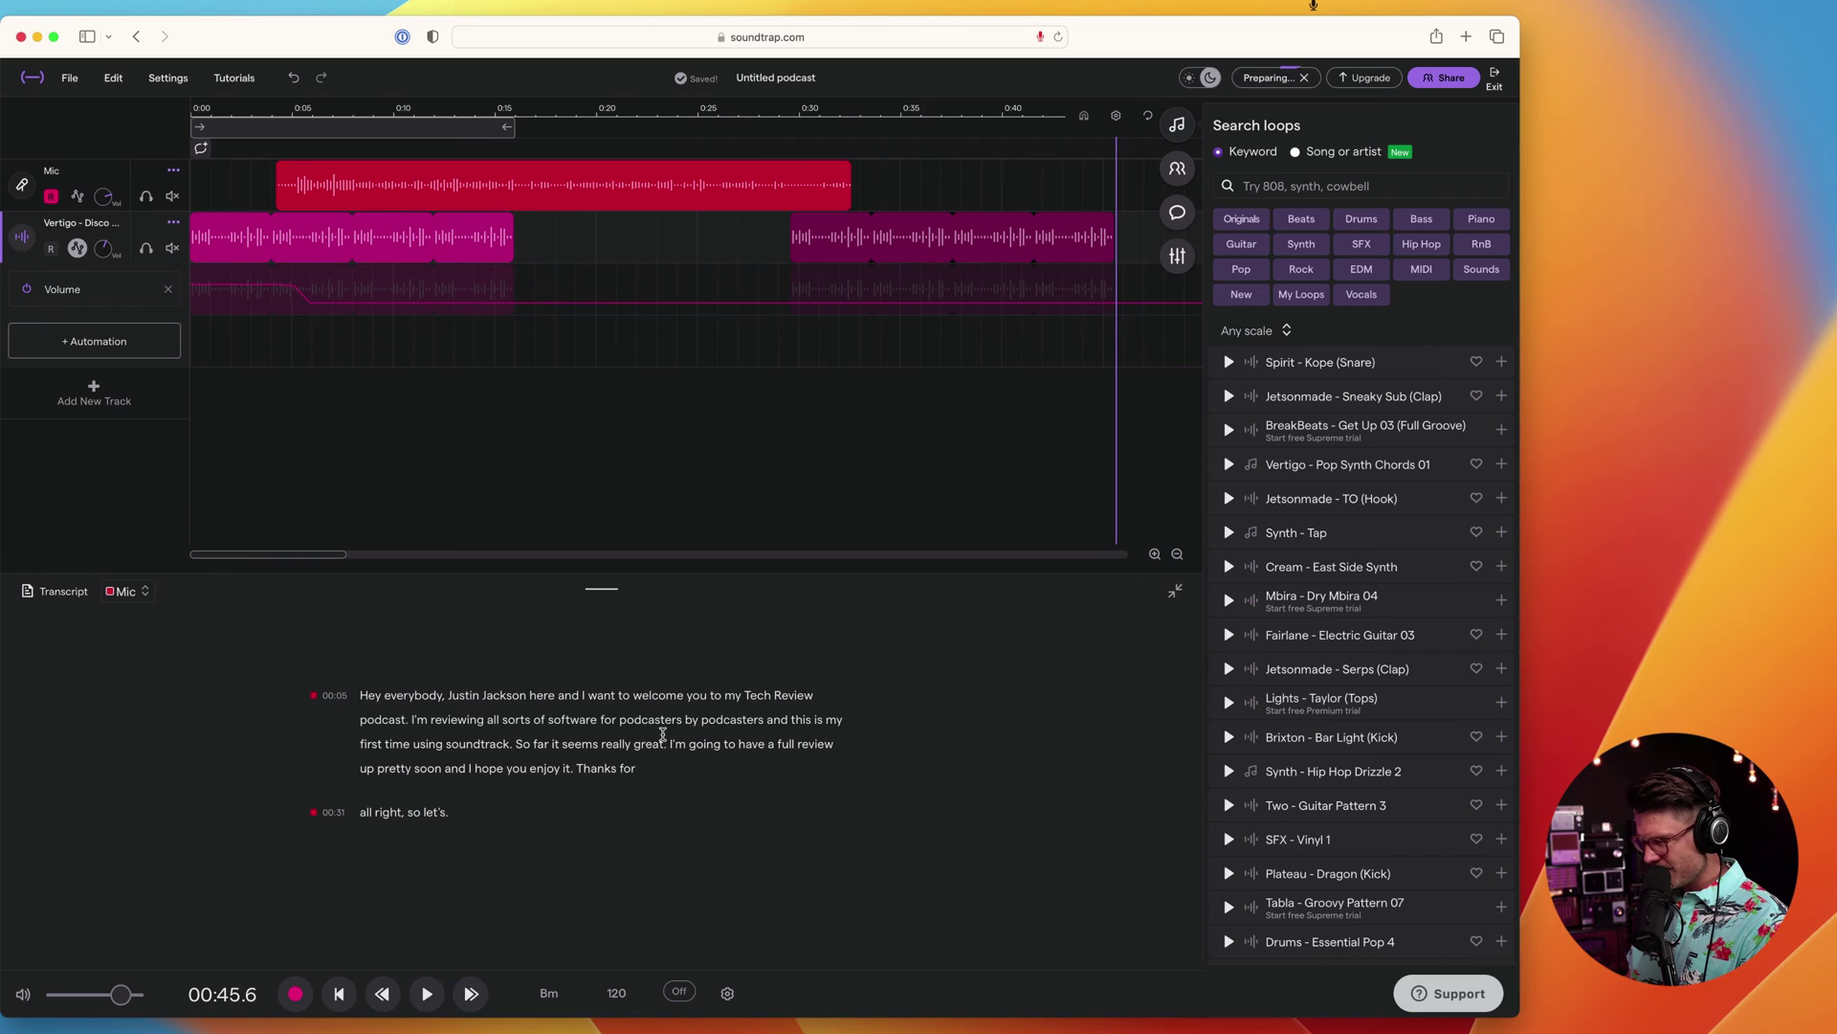
Step: Check the transcript's source track and text options, then bring up the Mic clip menu
click(122, 601)
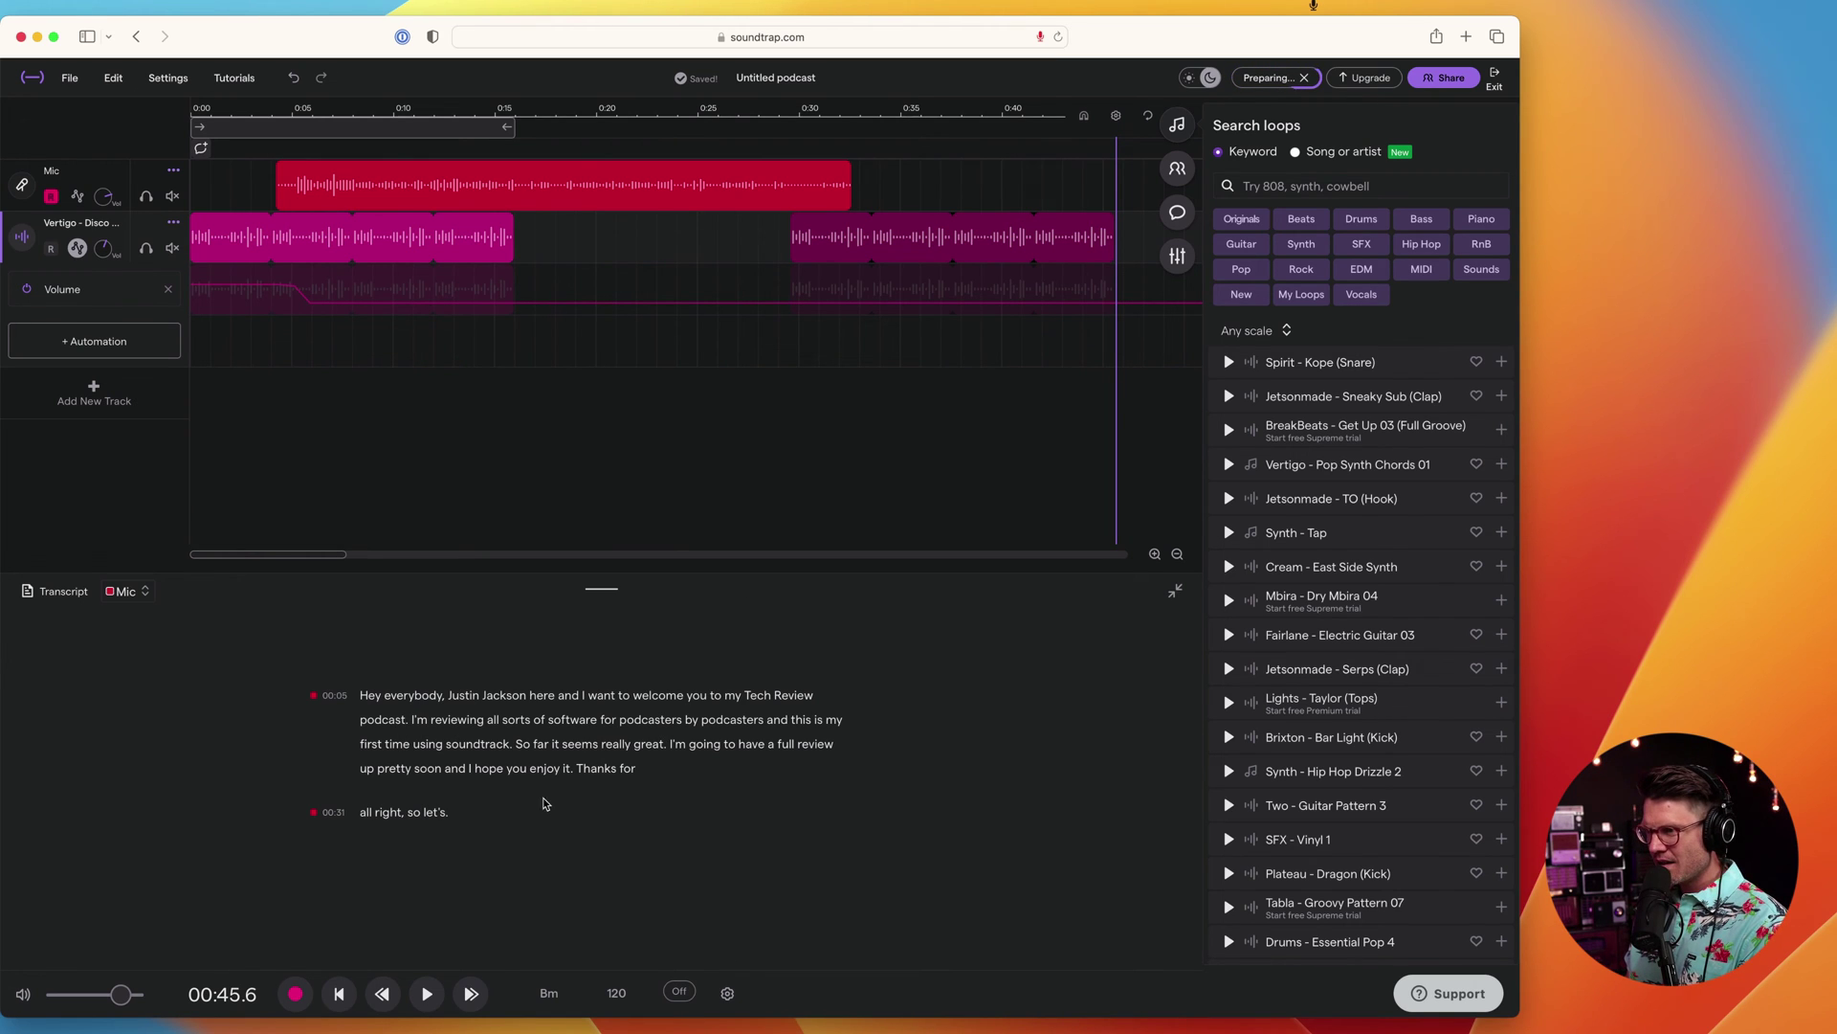
right_click(483, 742)
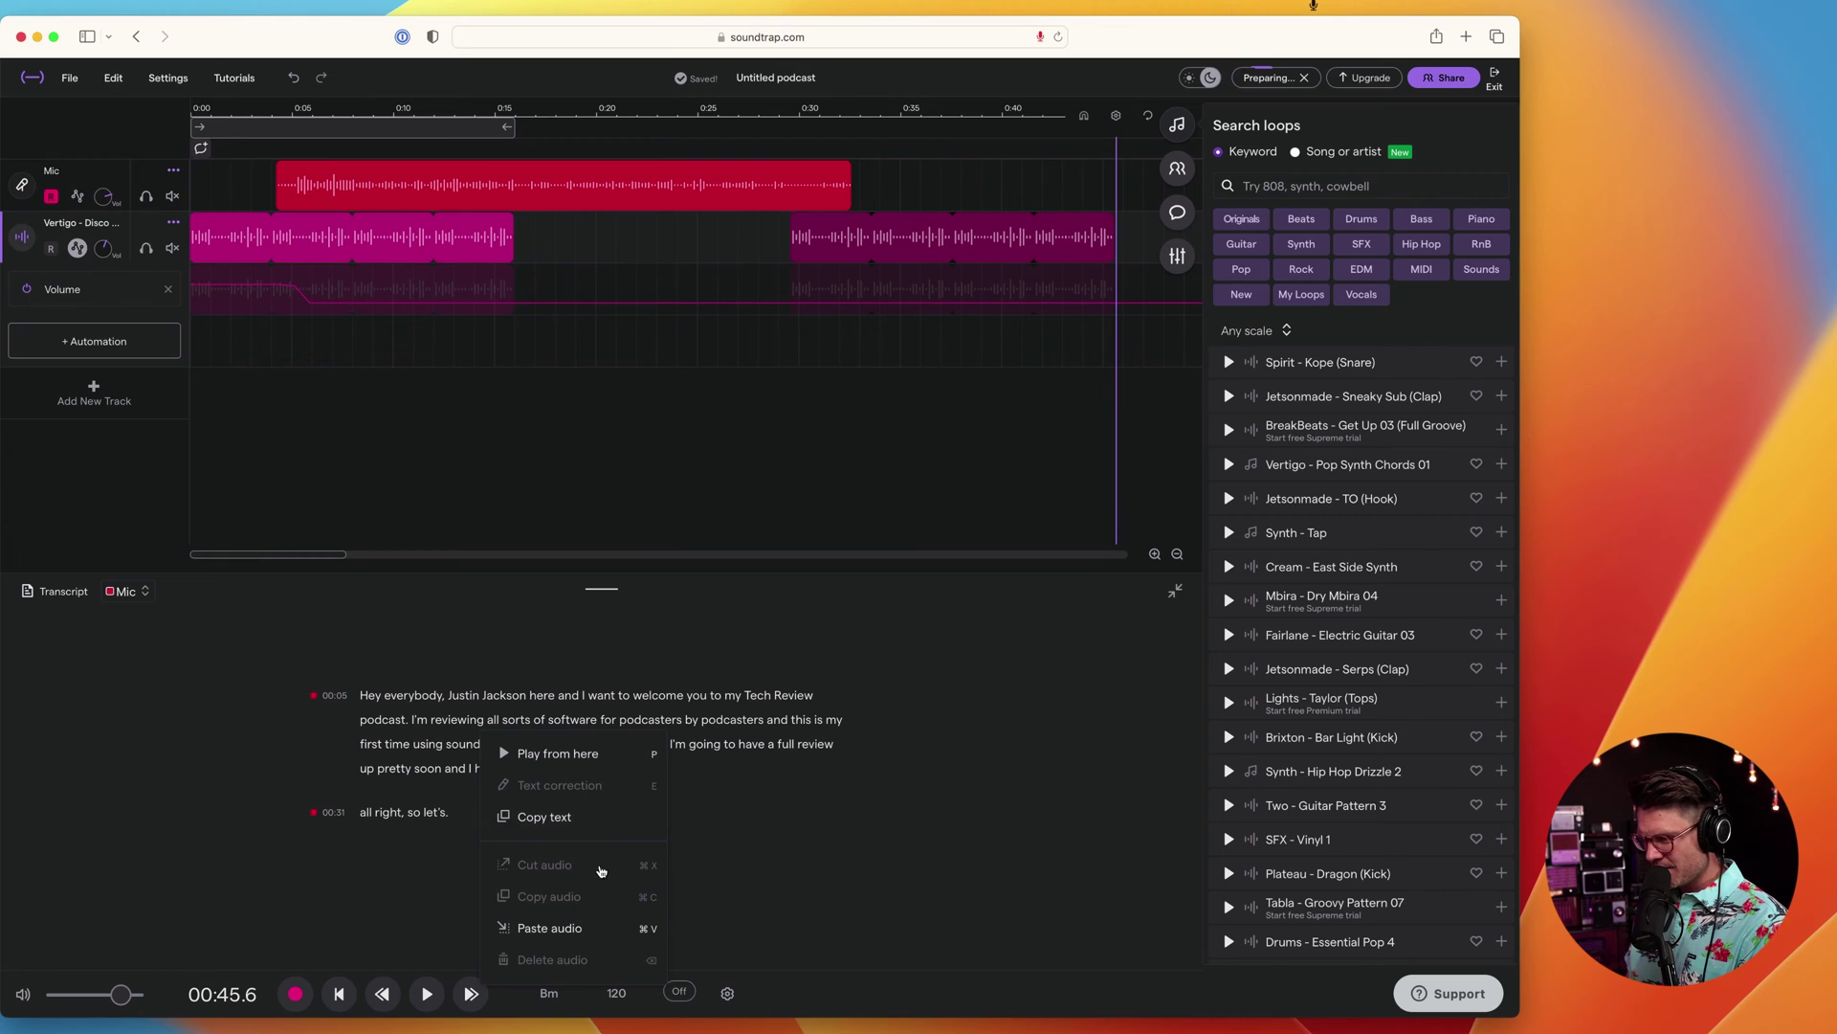
click(862, 724)
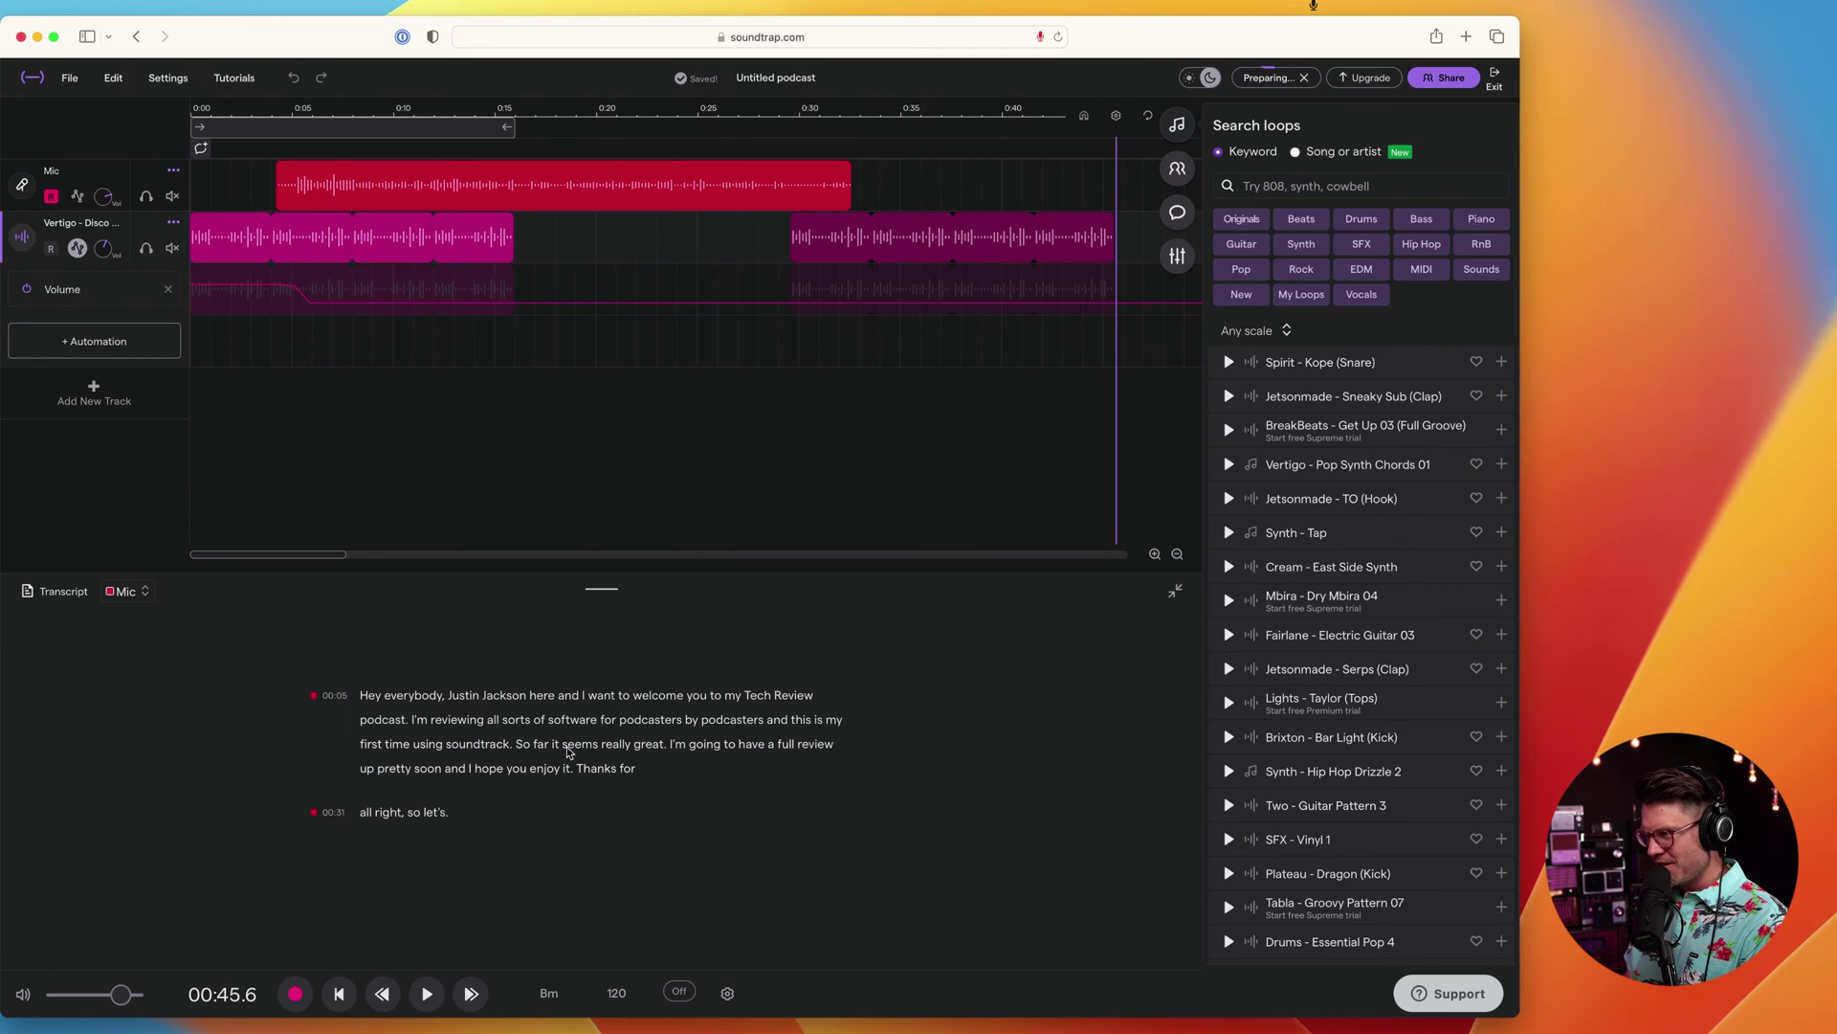
right_click(297, 186)
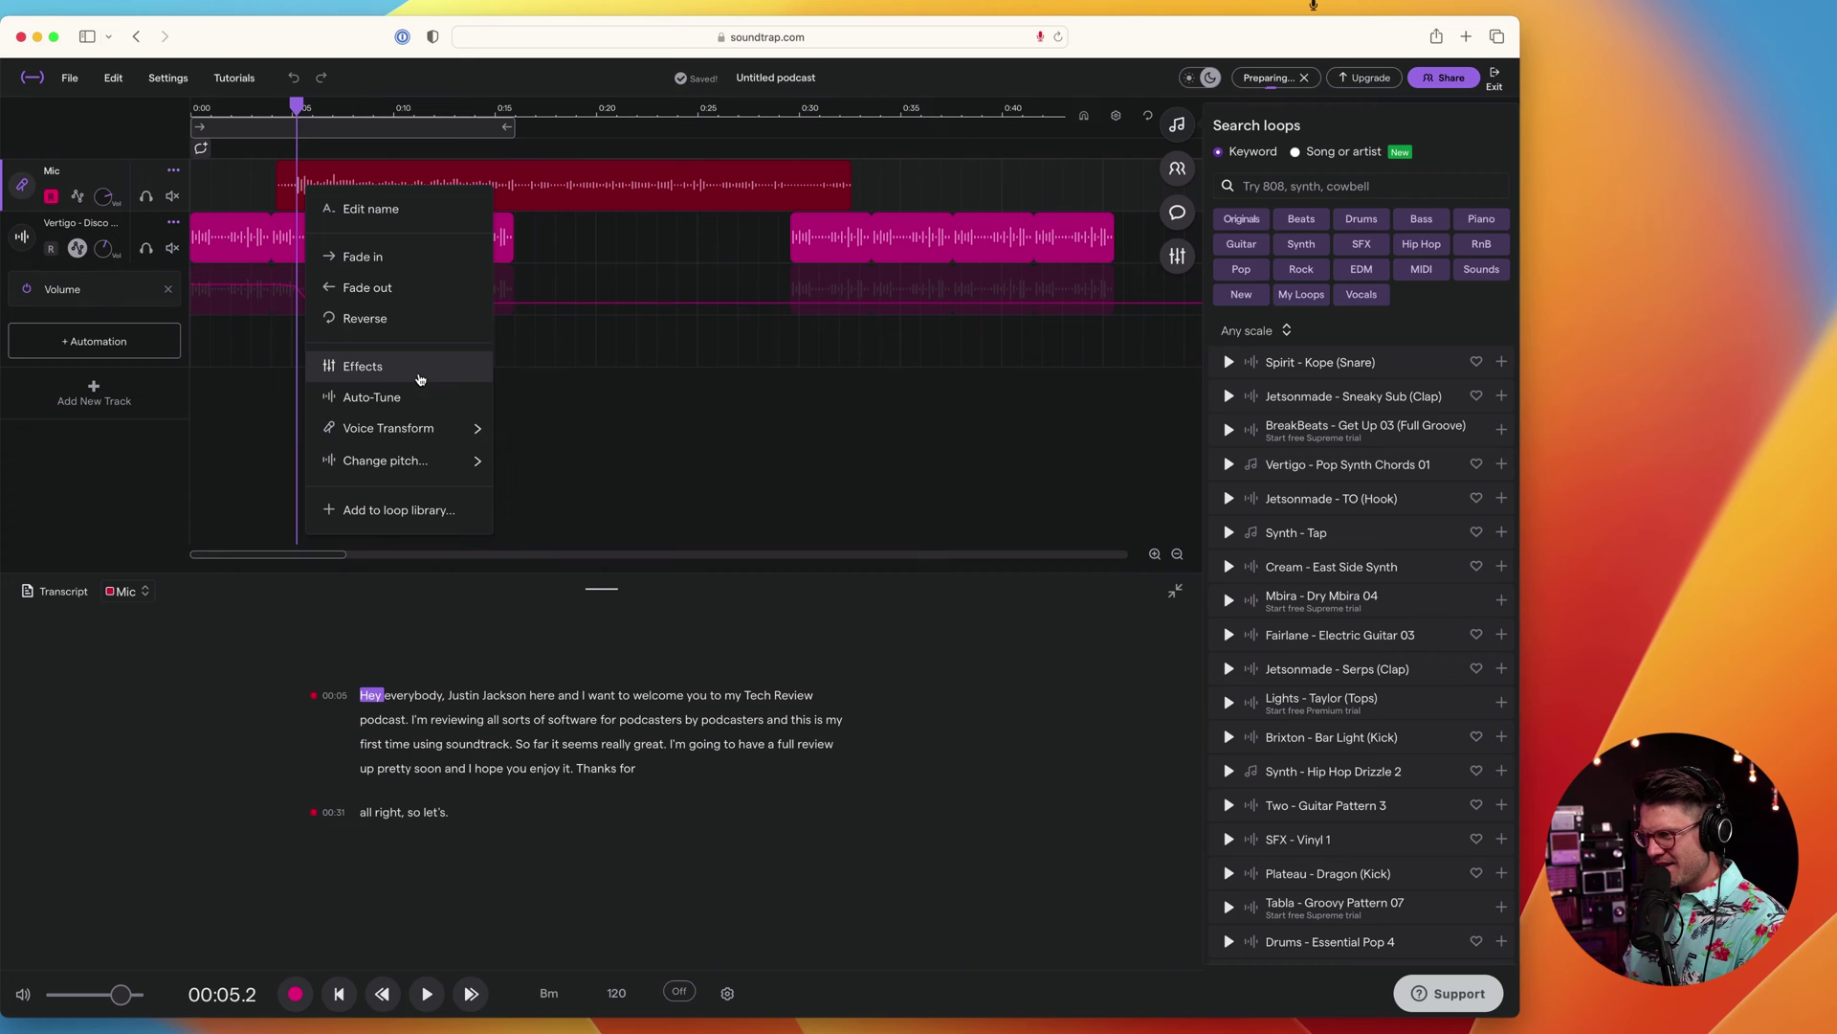
Step: Voice-transform the Mic clip, previewing it and settling on the Darker character
mouse_move(387, 428)
click(586, 692)
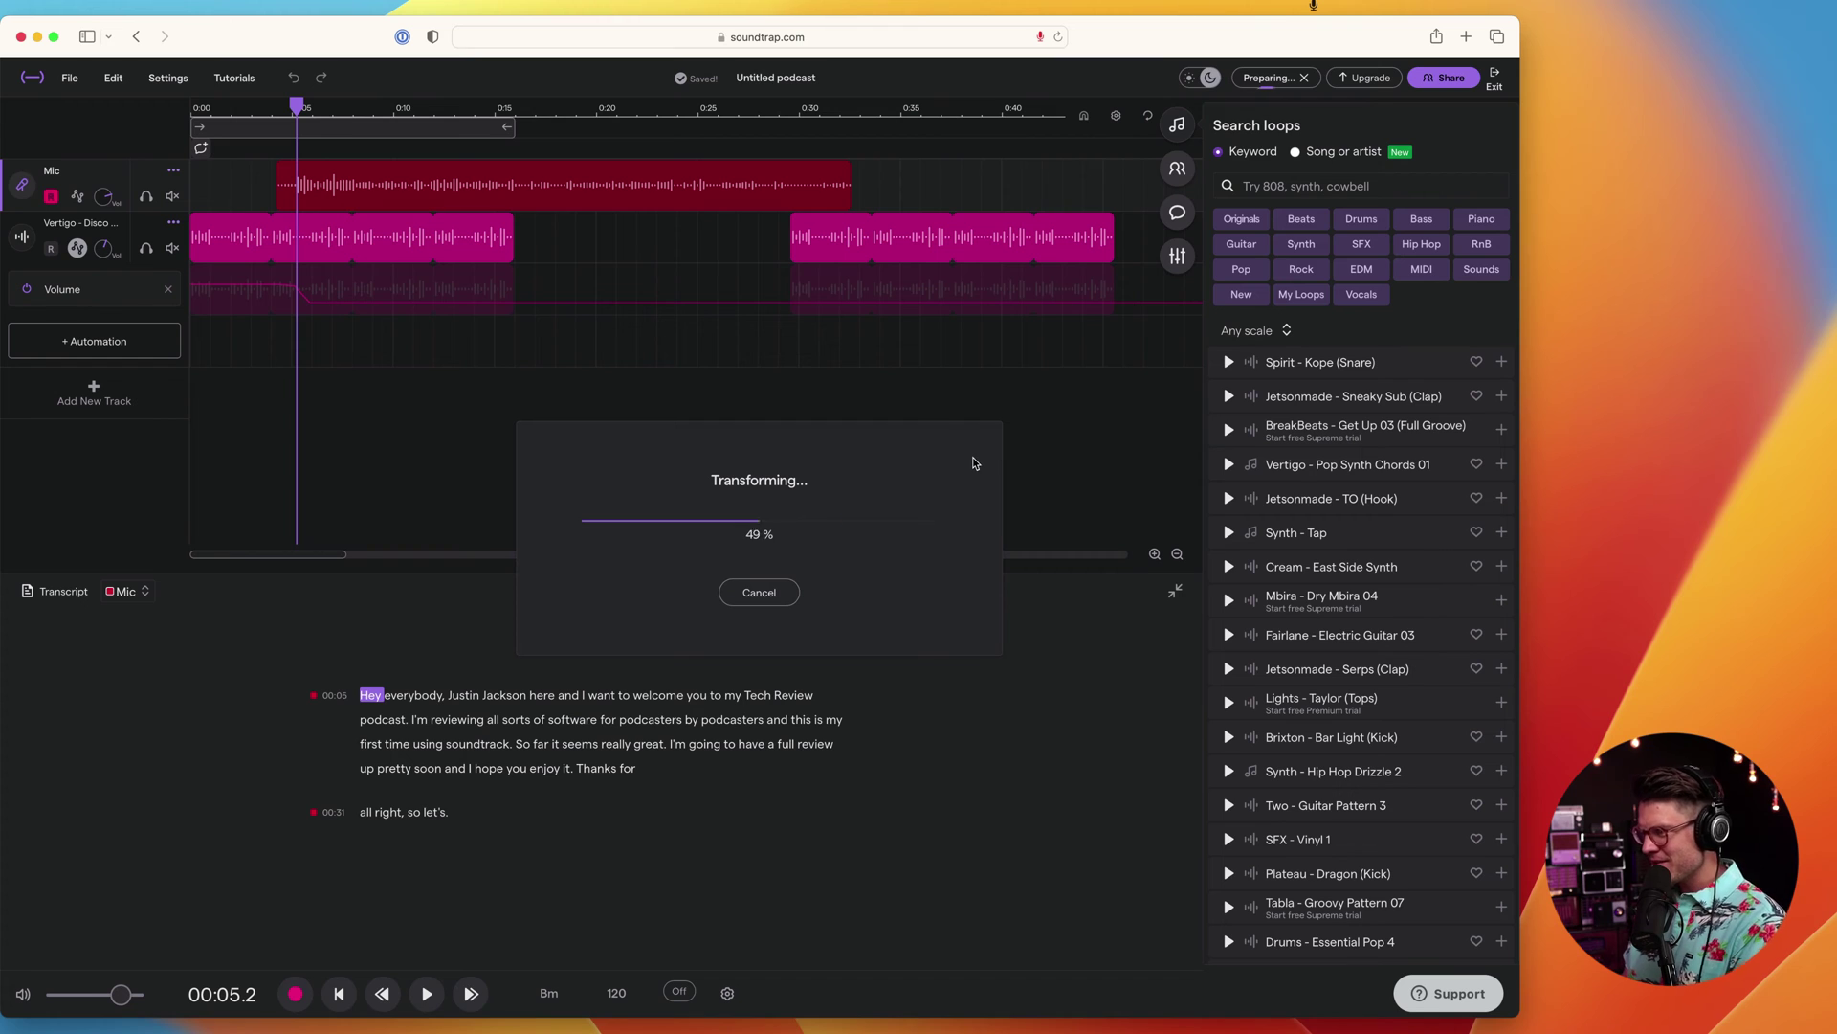
click(770, 543)
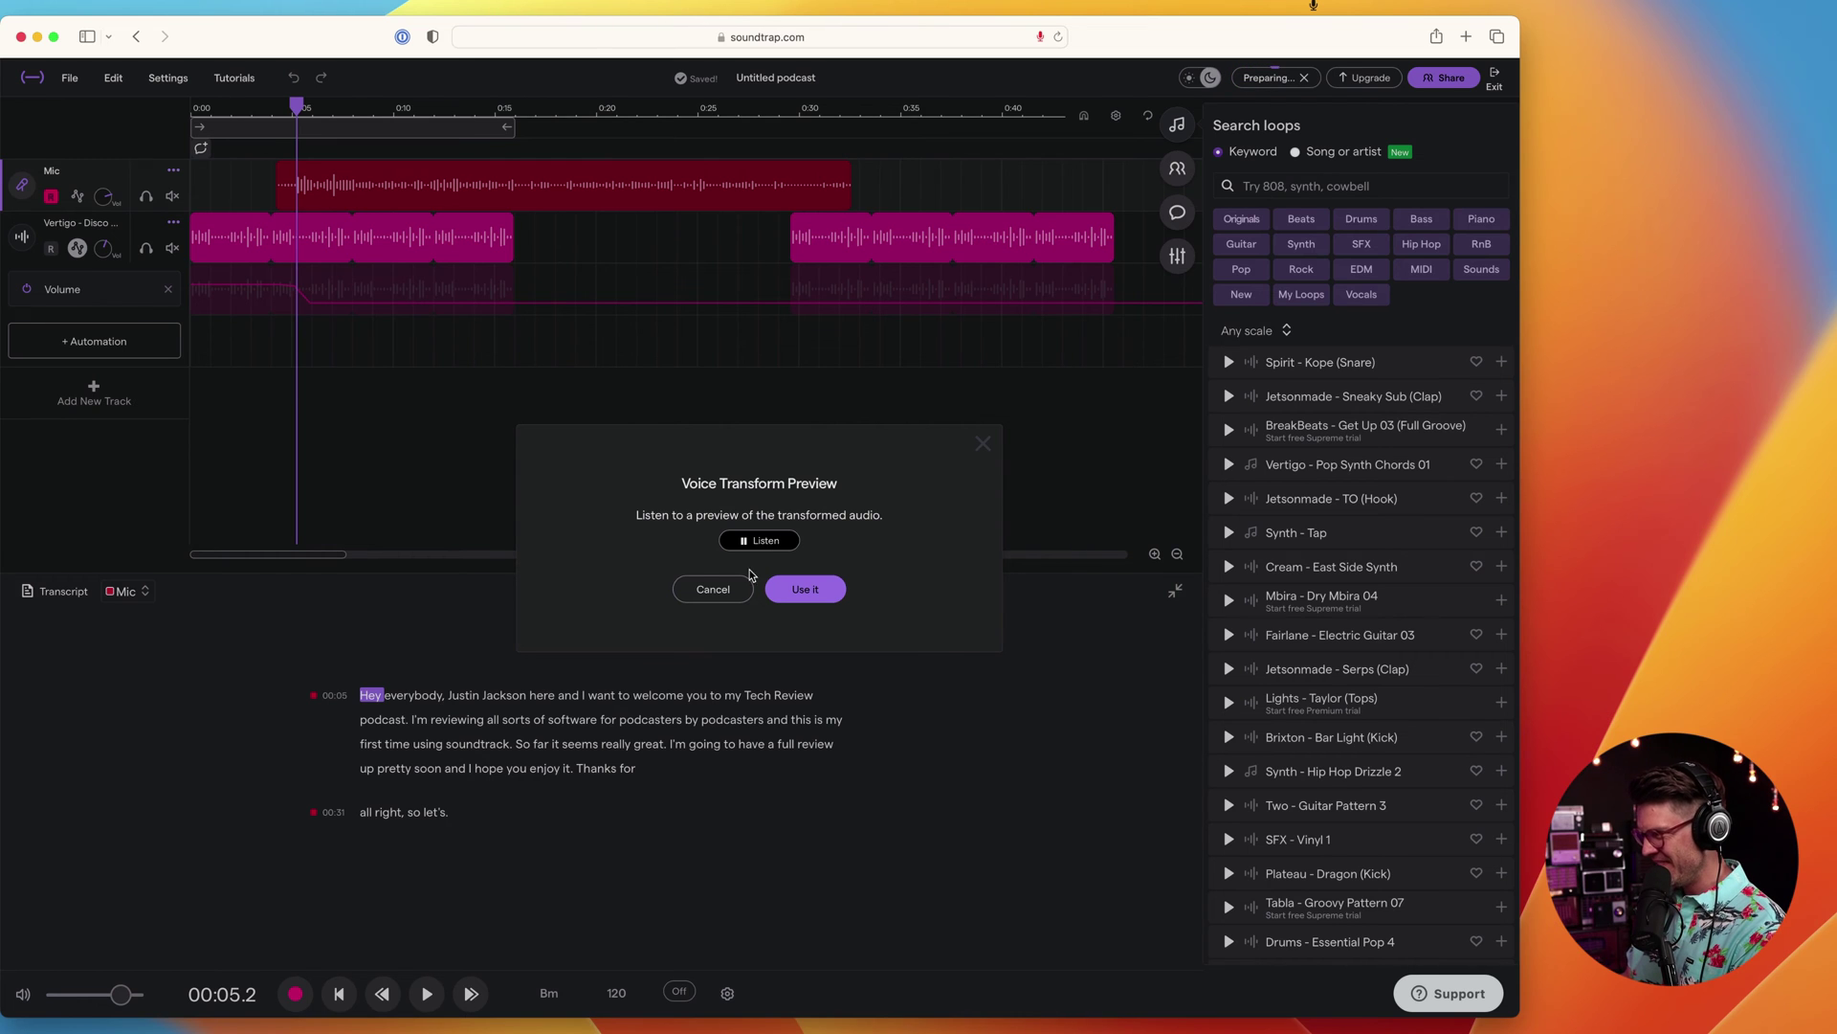
click(714, 590)
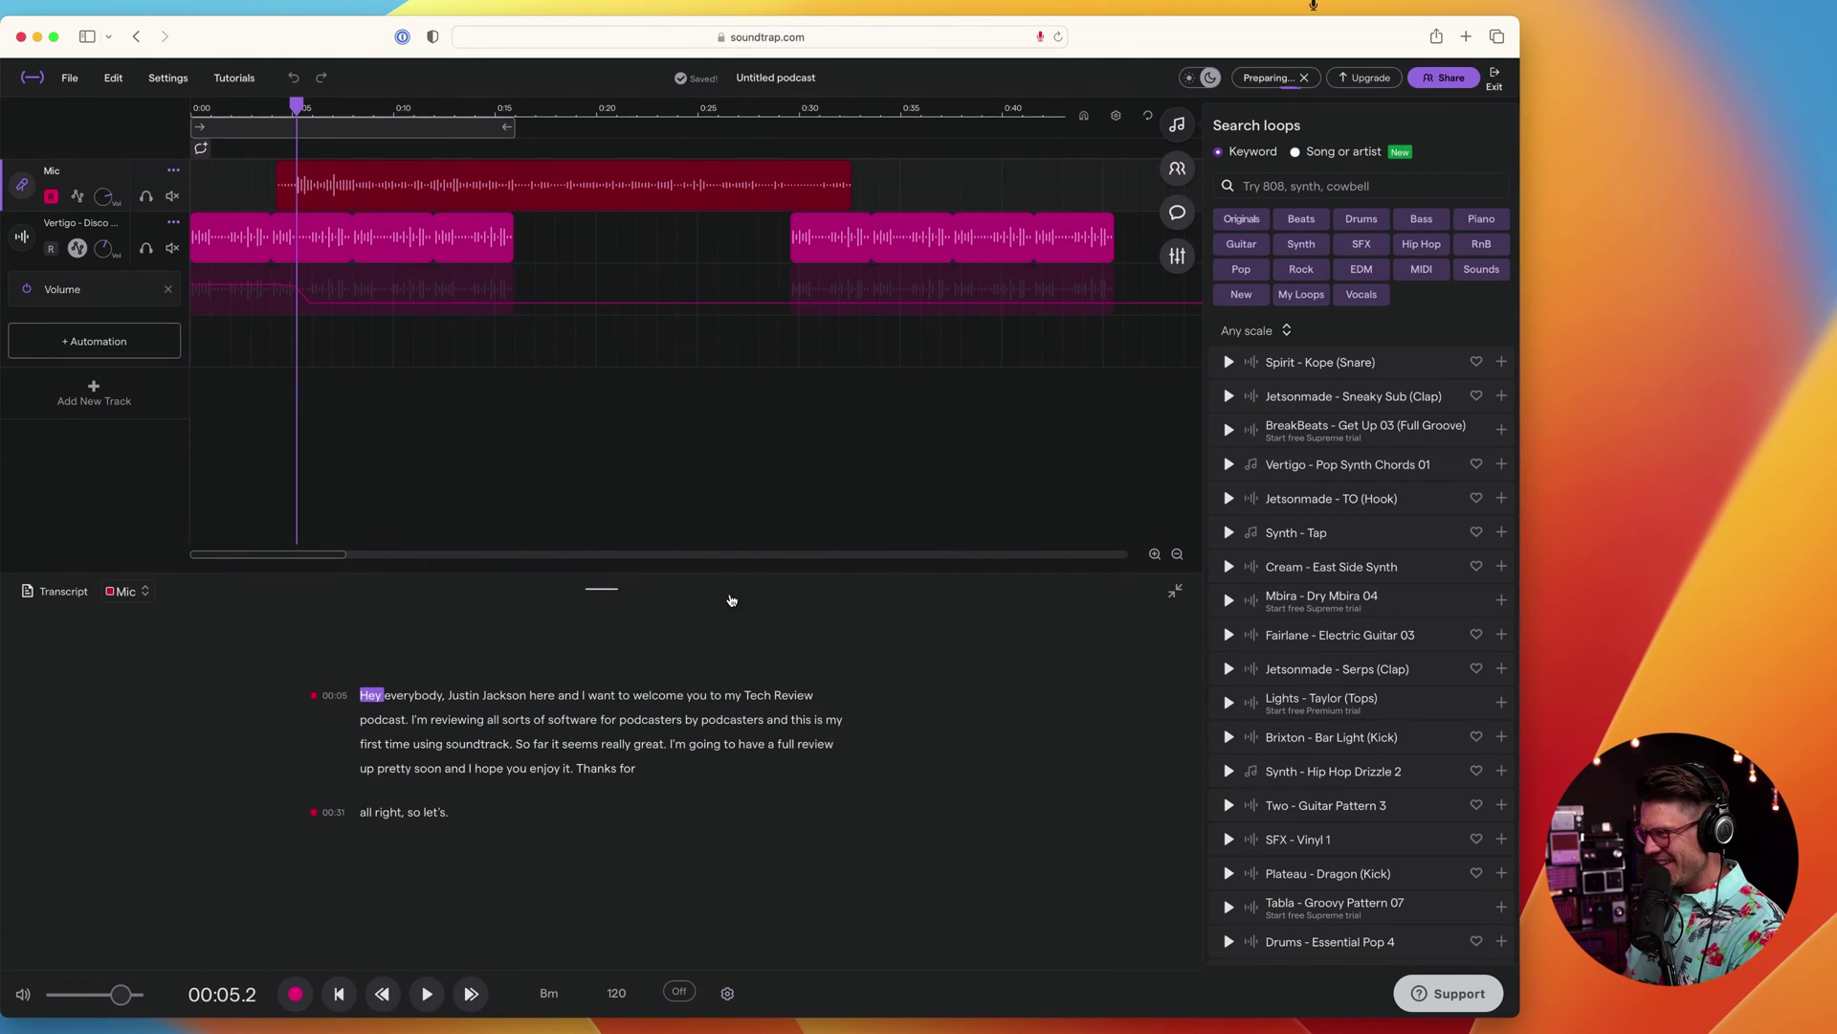
right_click(316, 187)
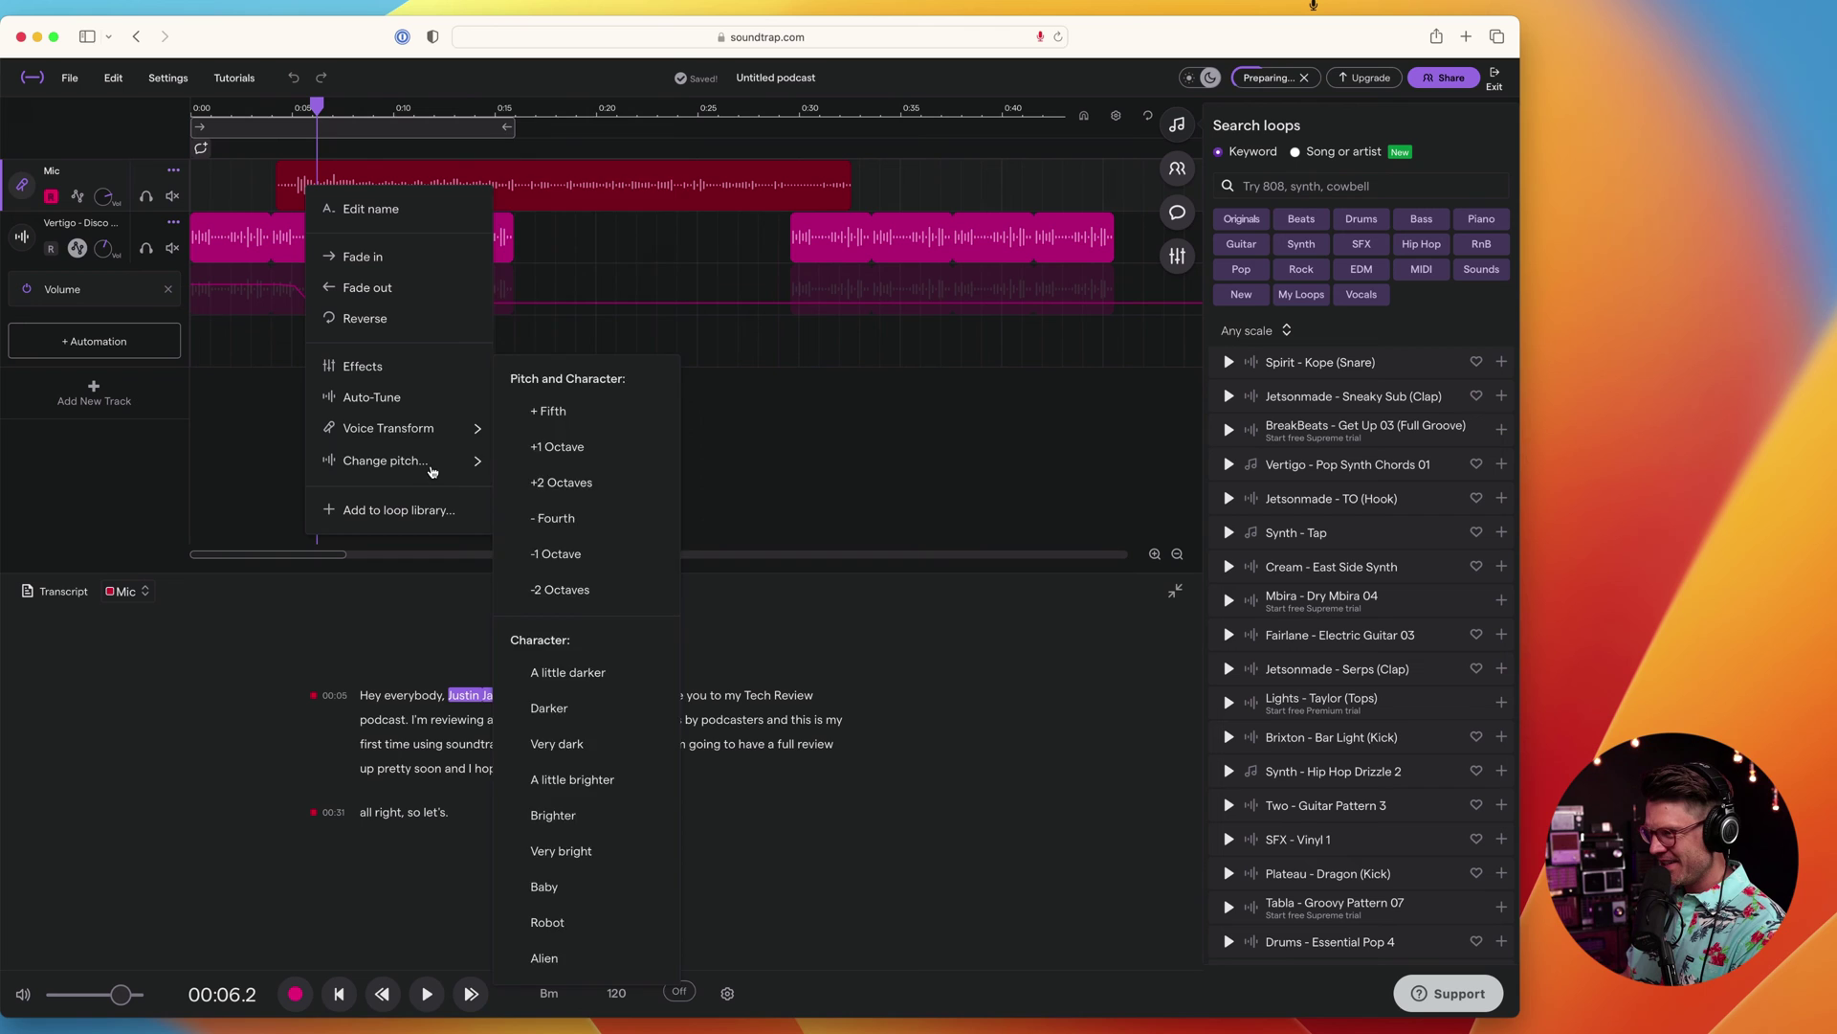
click(391, 441)
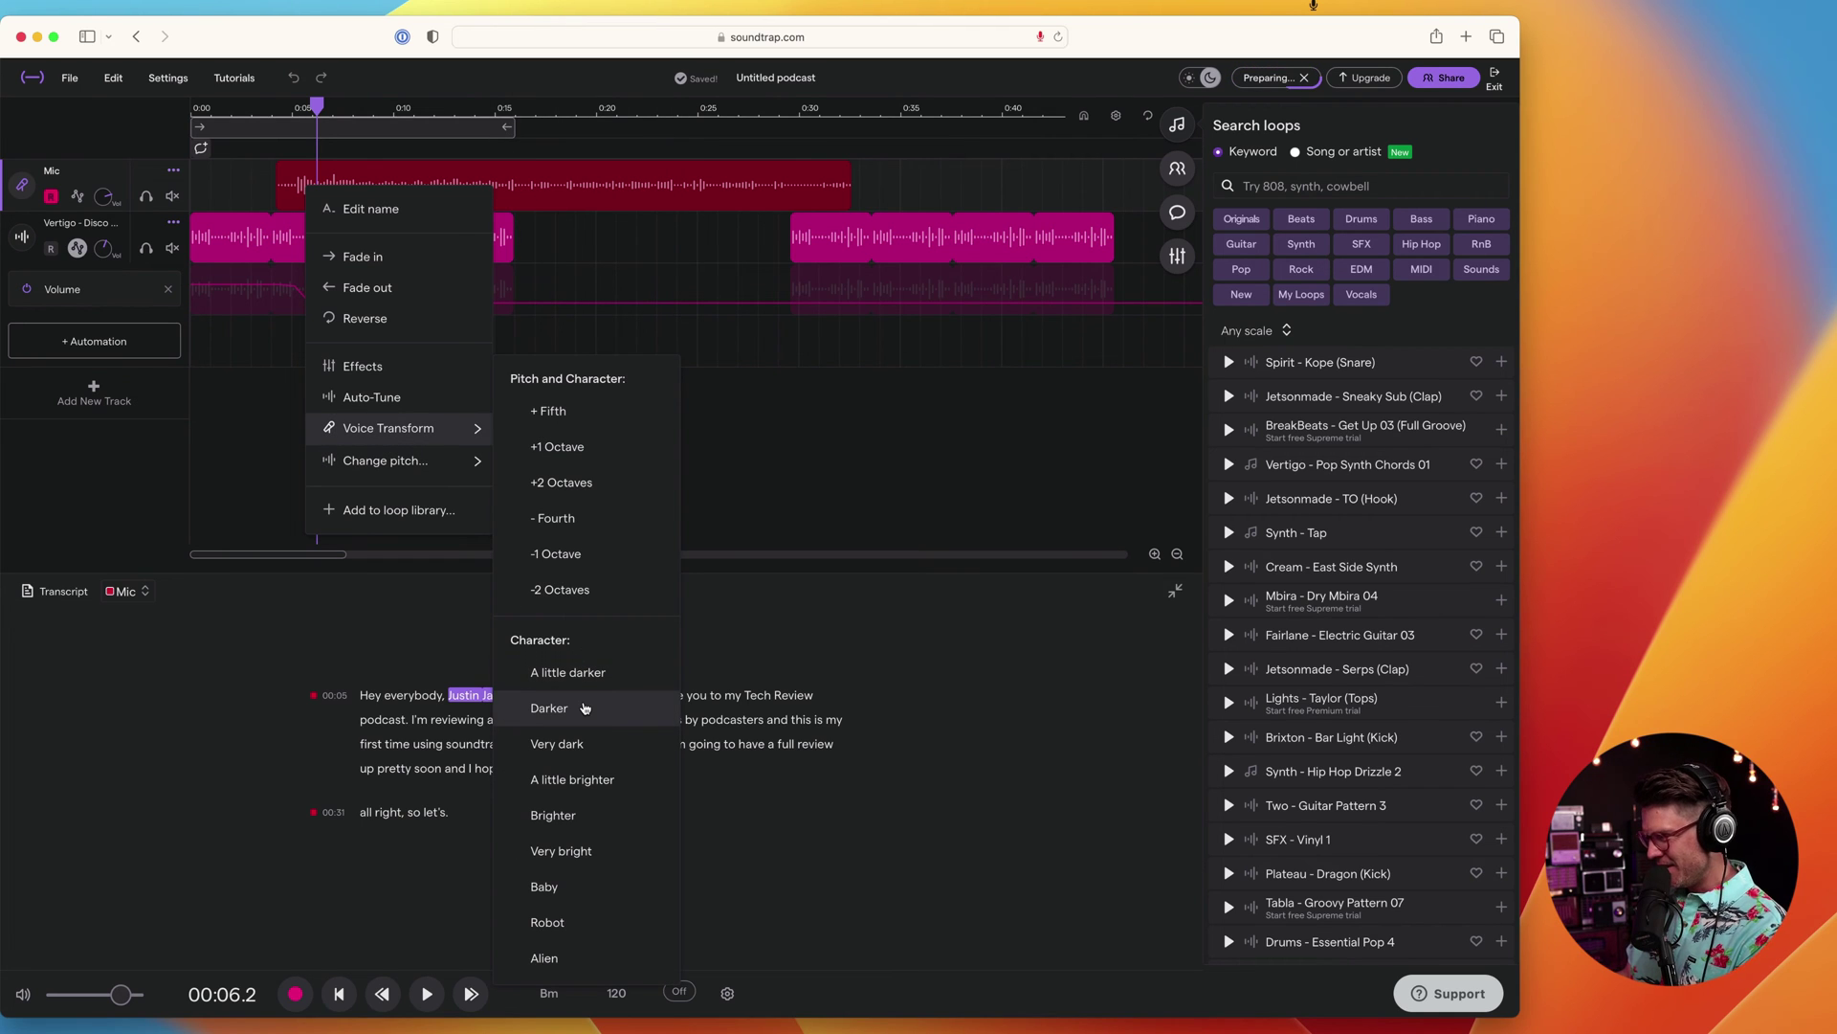
click(596, 728)
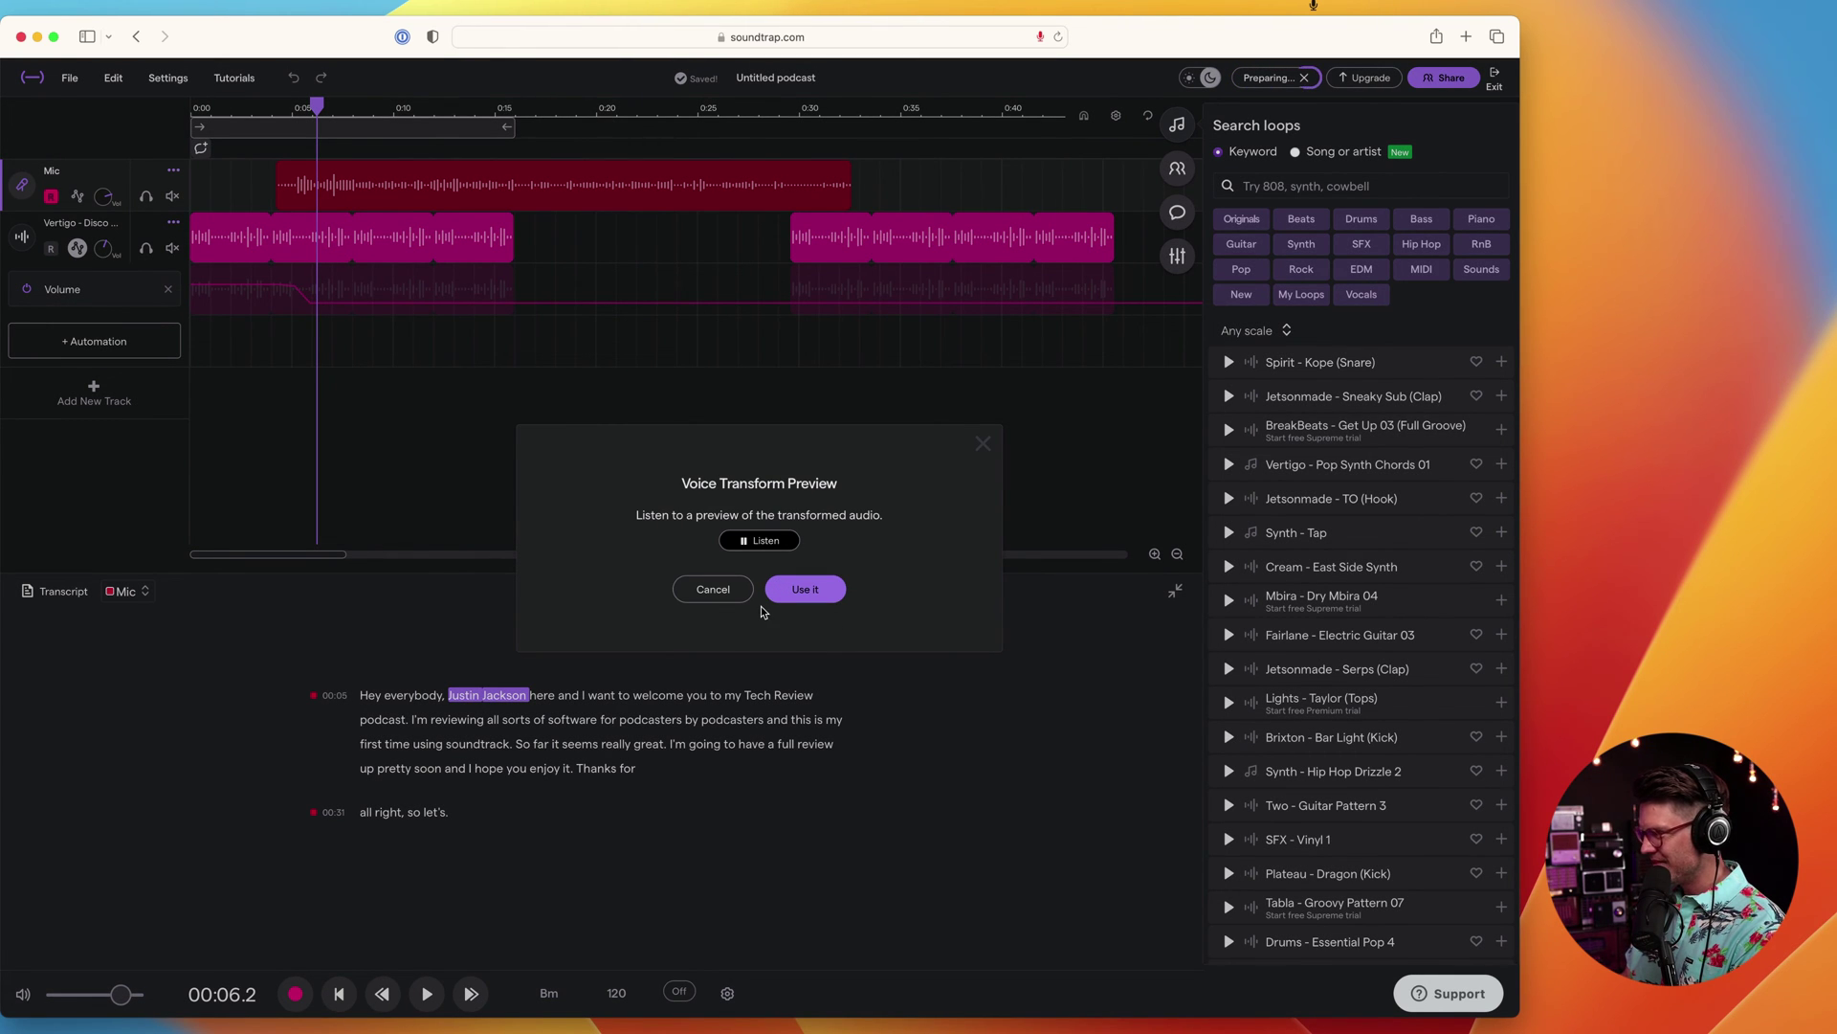
click(707, 591)
Step: Export the podcast as MP3 and allow the download
right_click(309, 185)
click(584, 821)
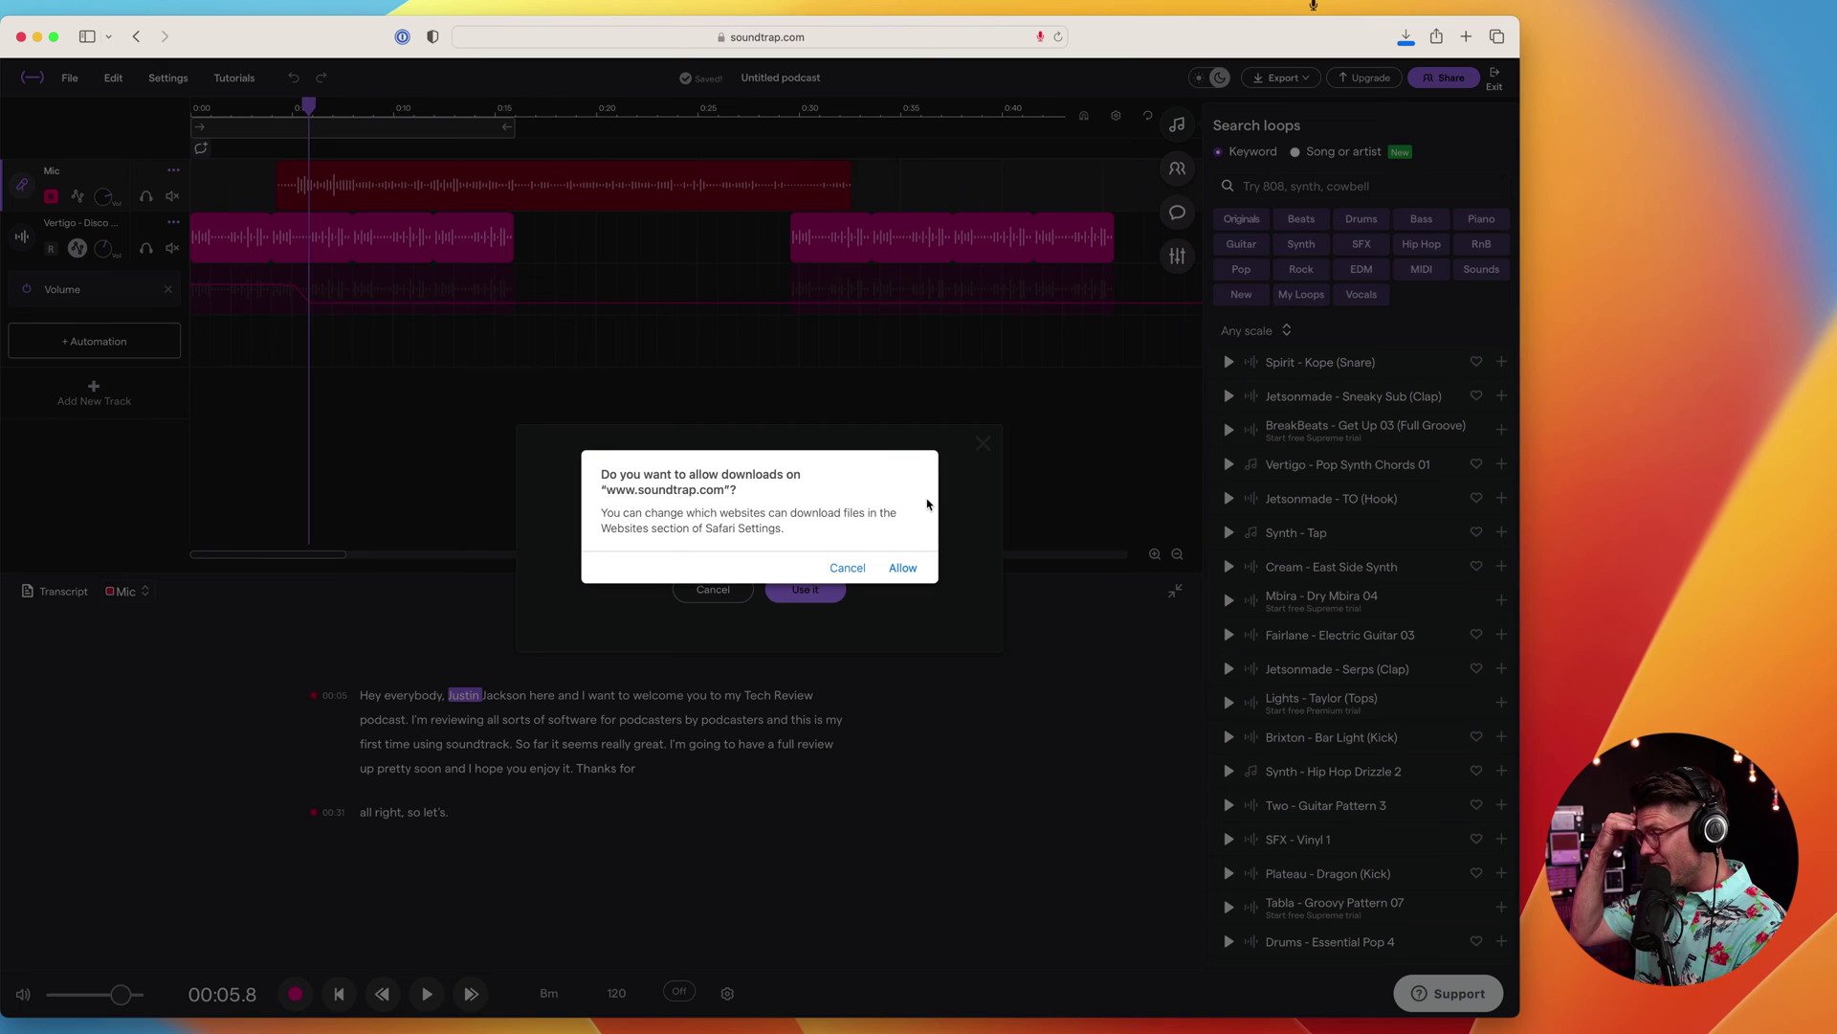
click(905, 570)
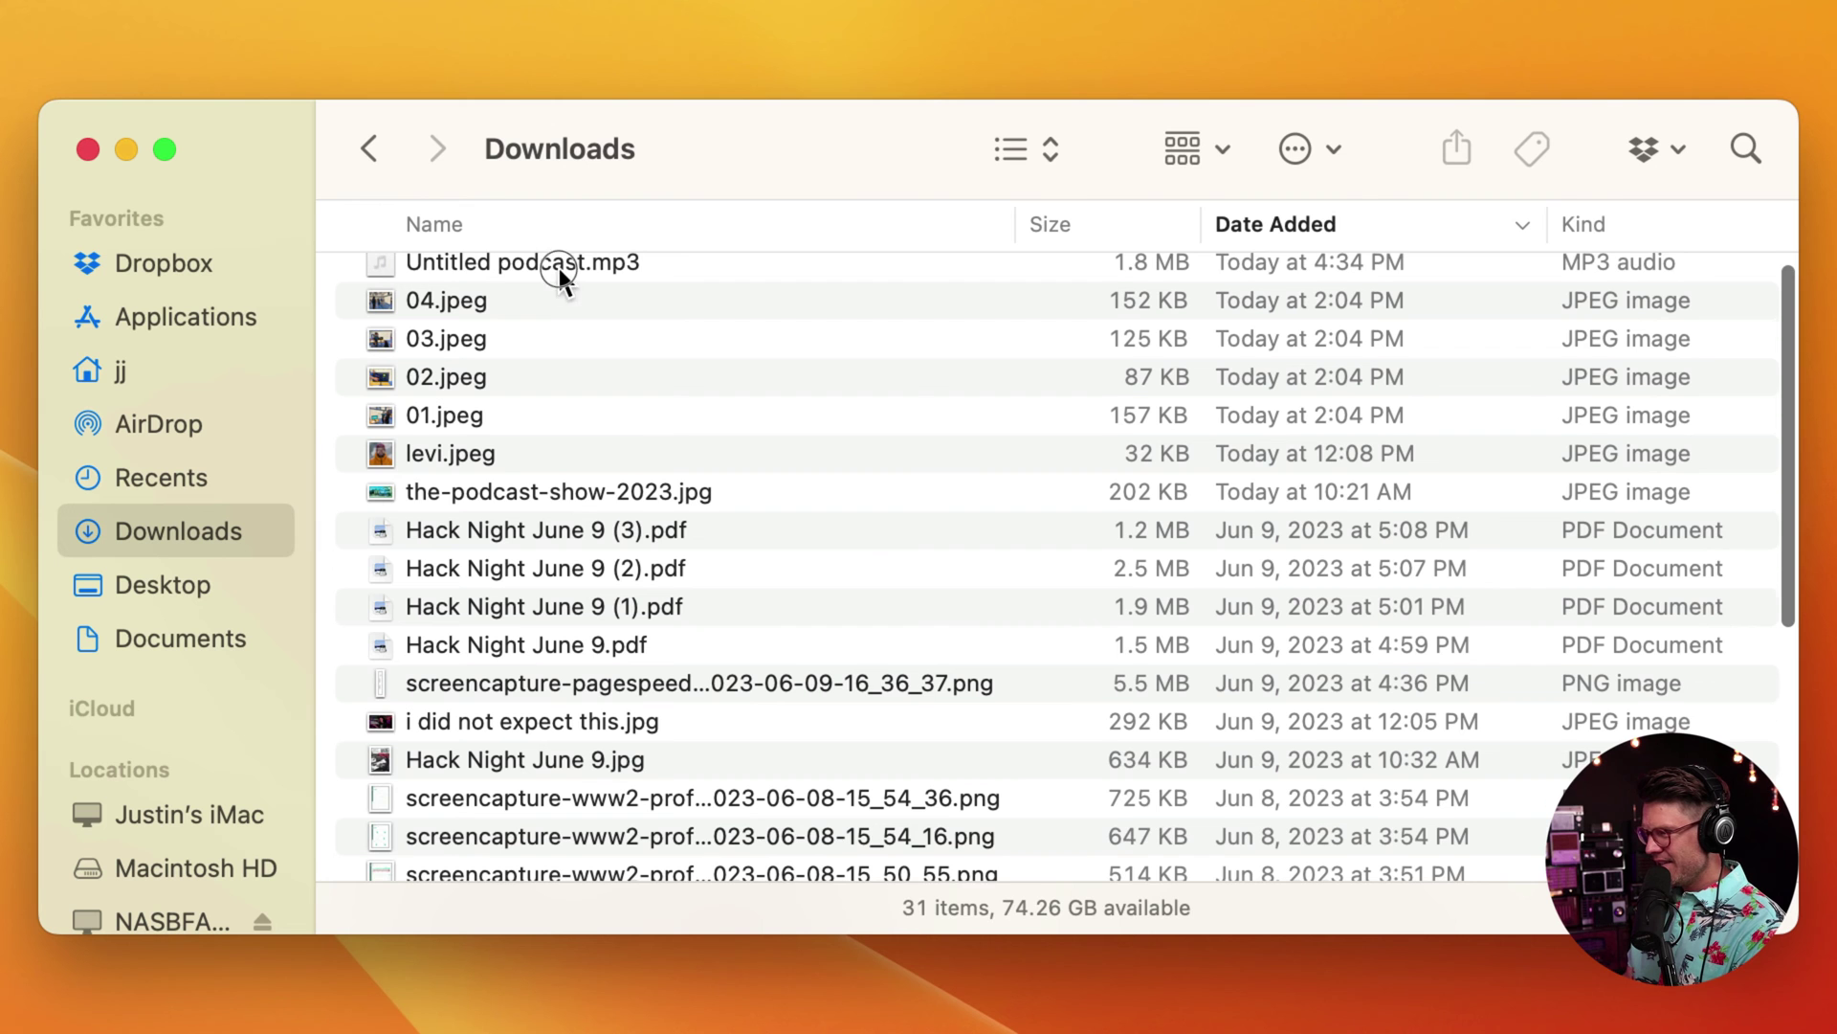
Step: Open the downloaded Untitled podcast.mp3 in QuickTime Player from Finder
click(559, 267)
right_click(701, 196)
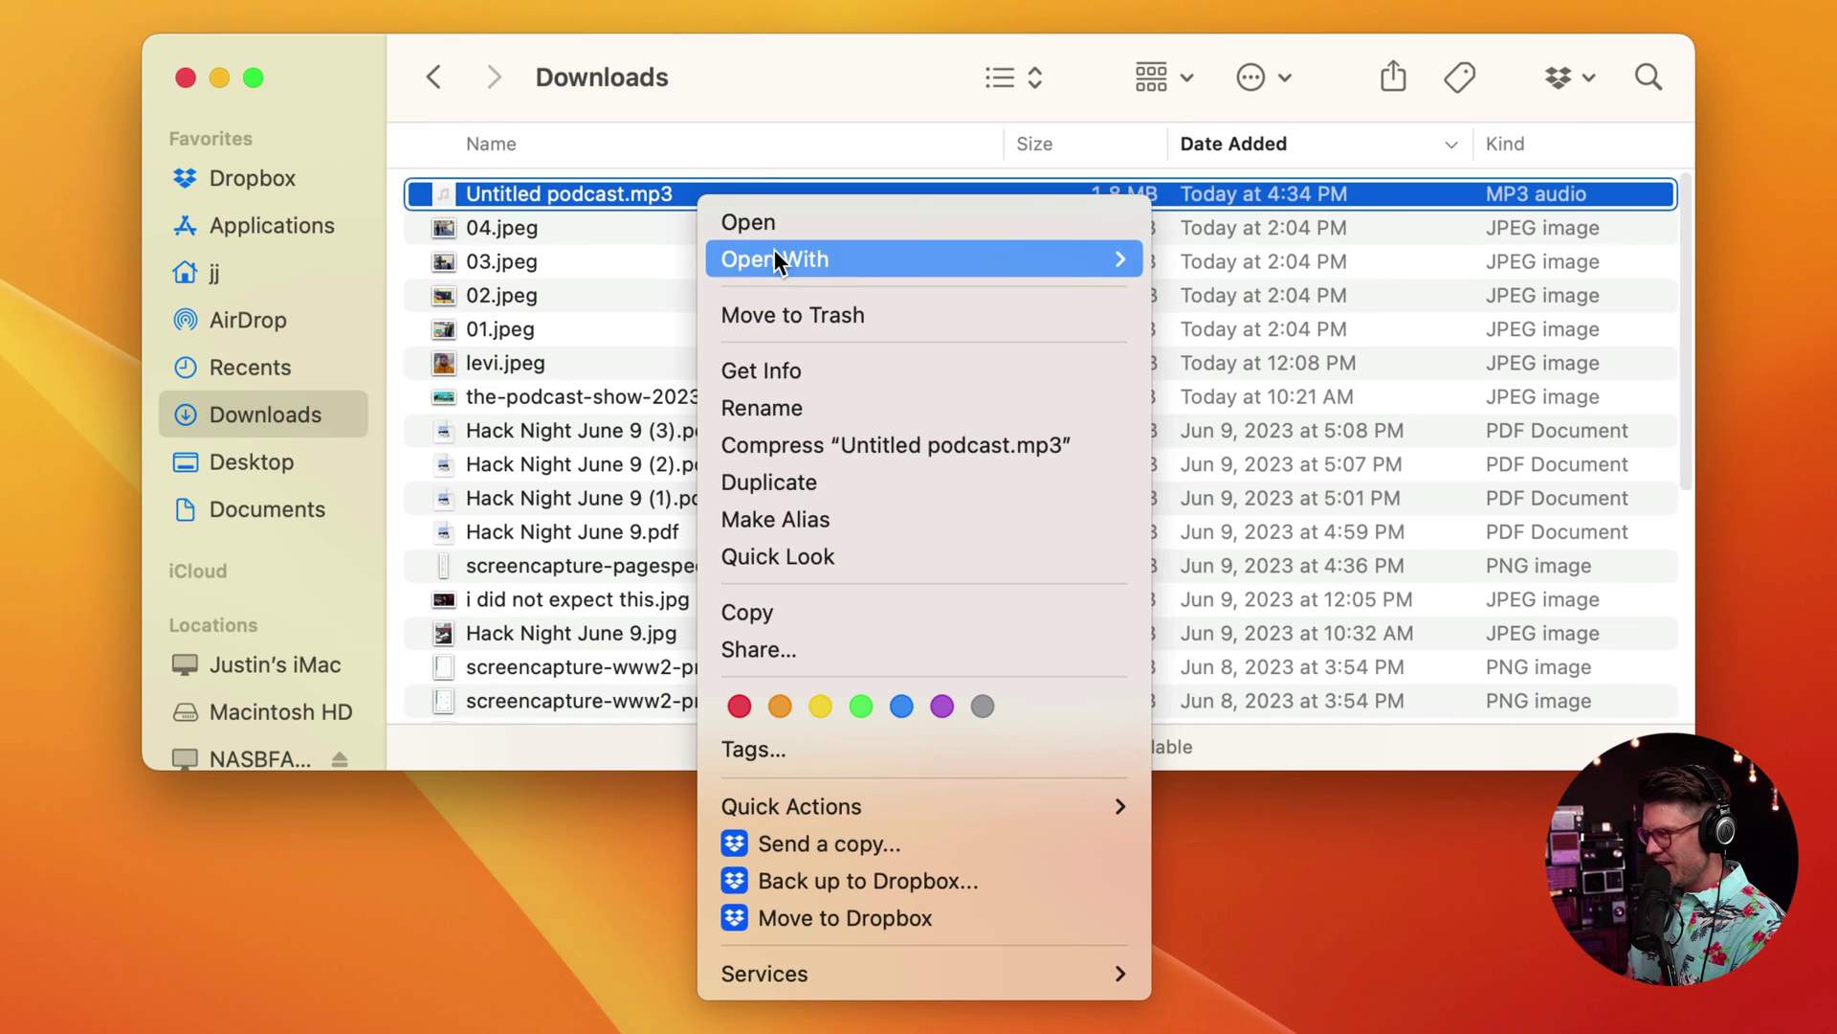
click(1257, 431)
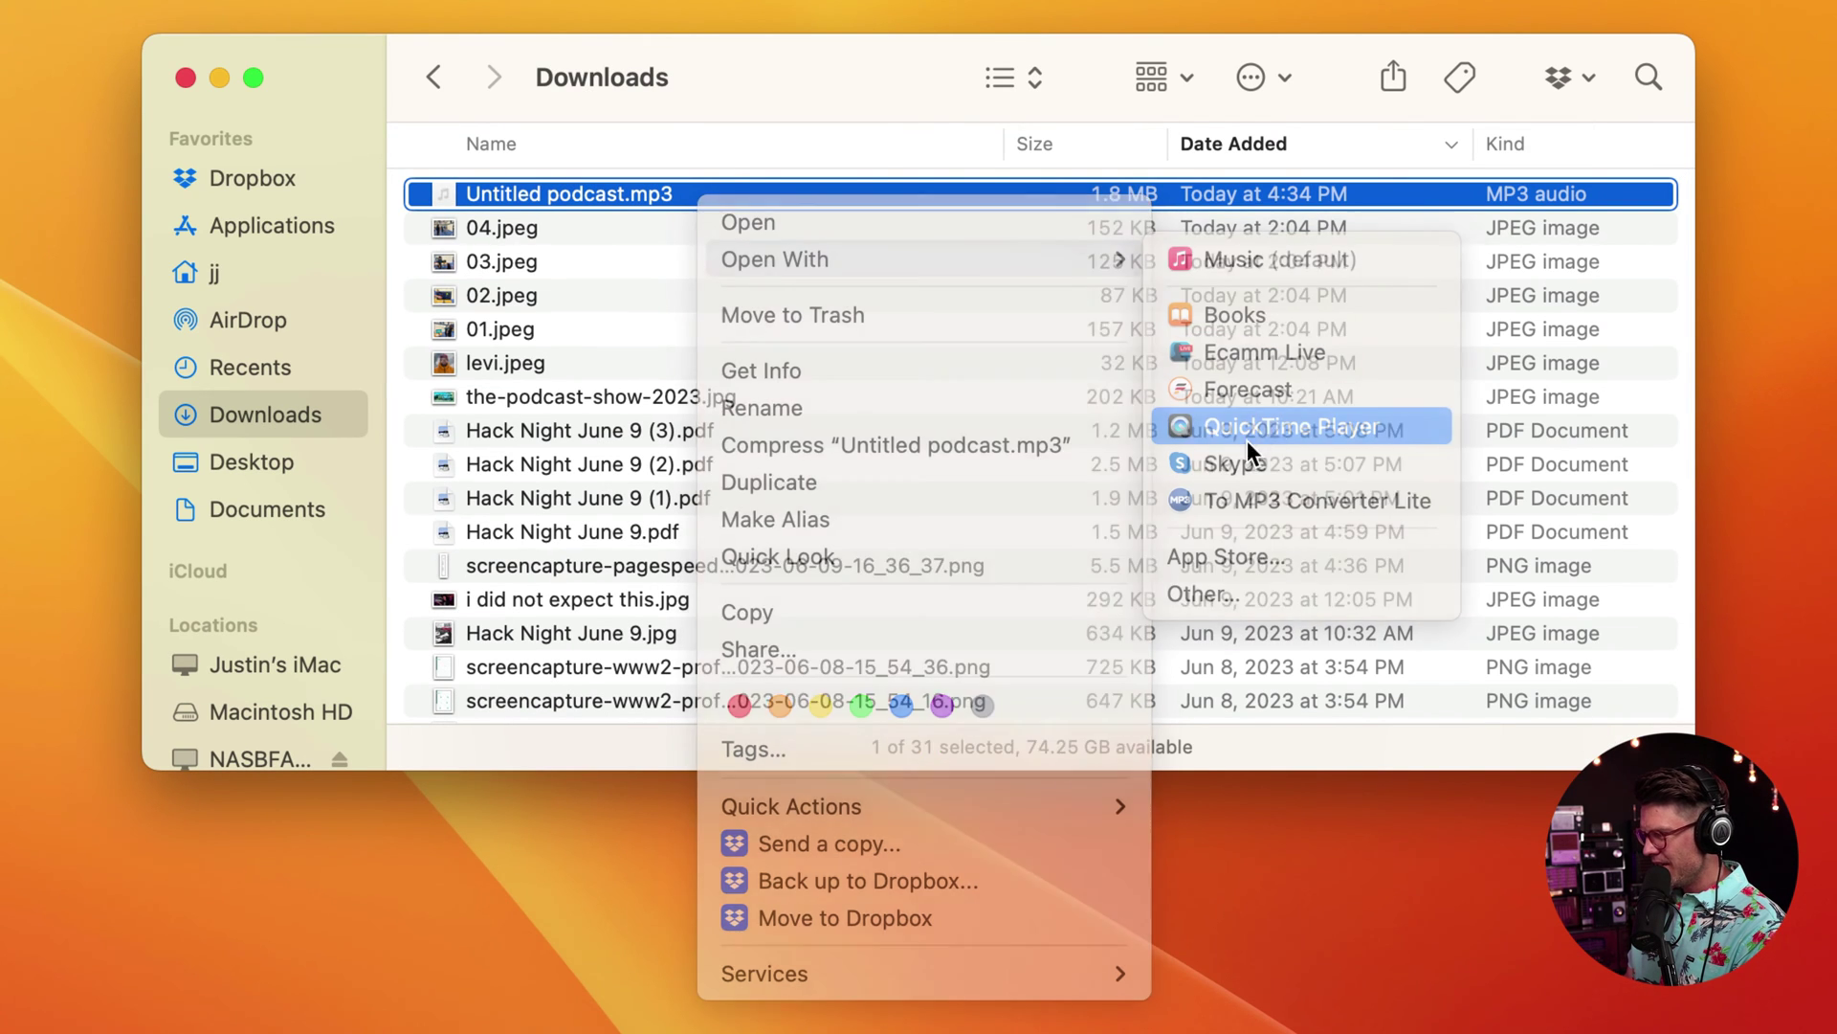
click(674, 212)
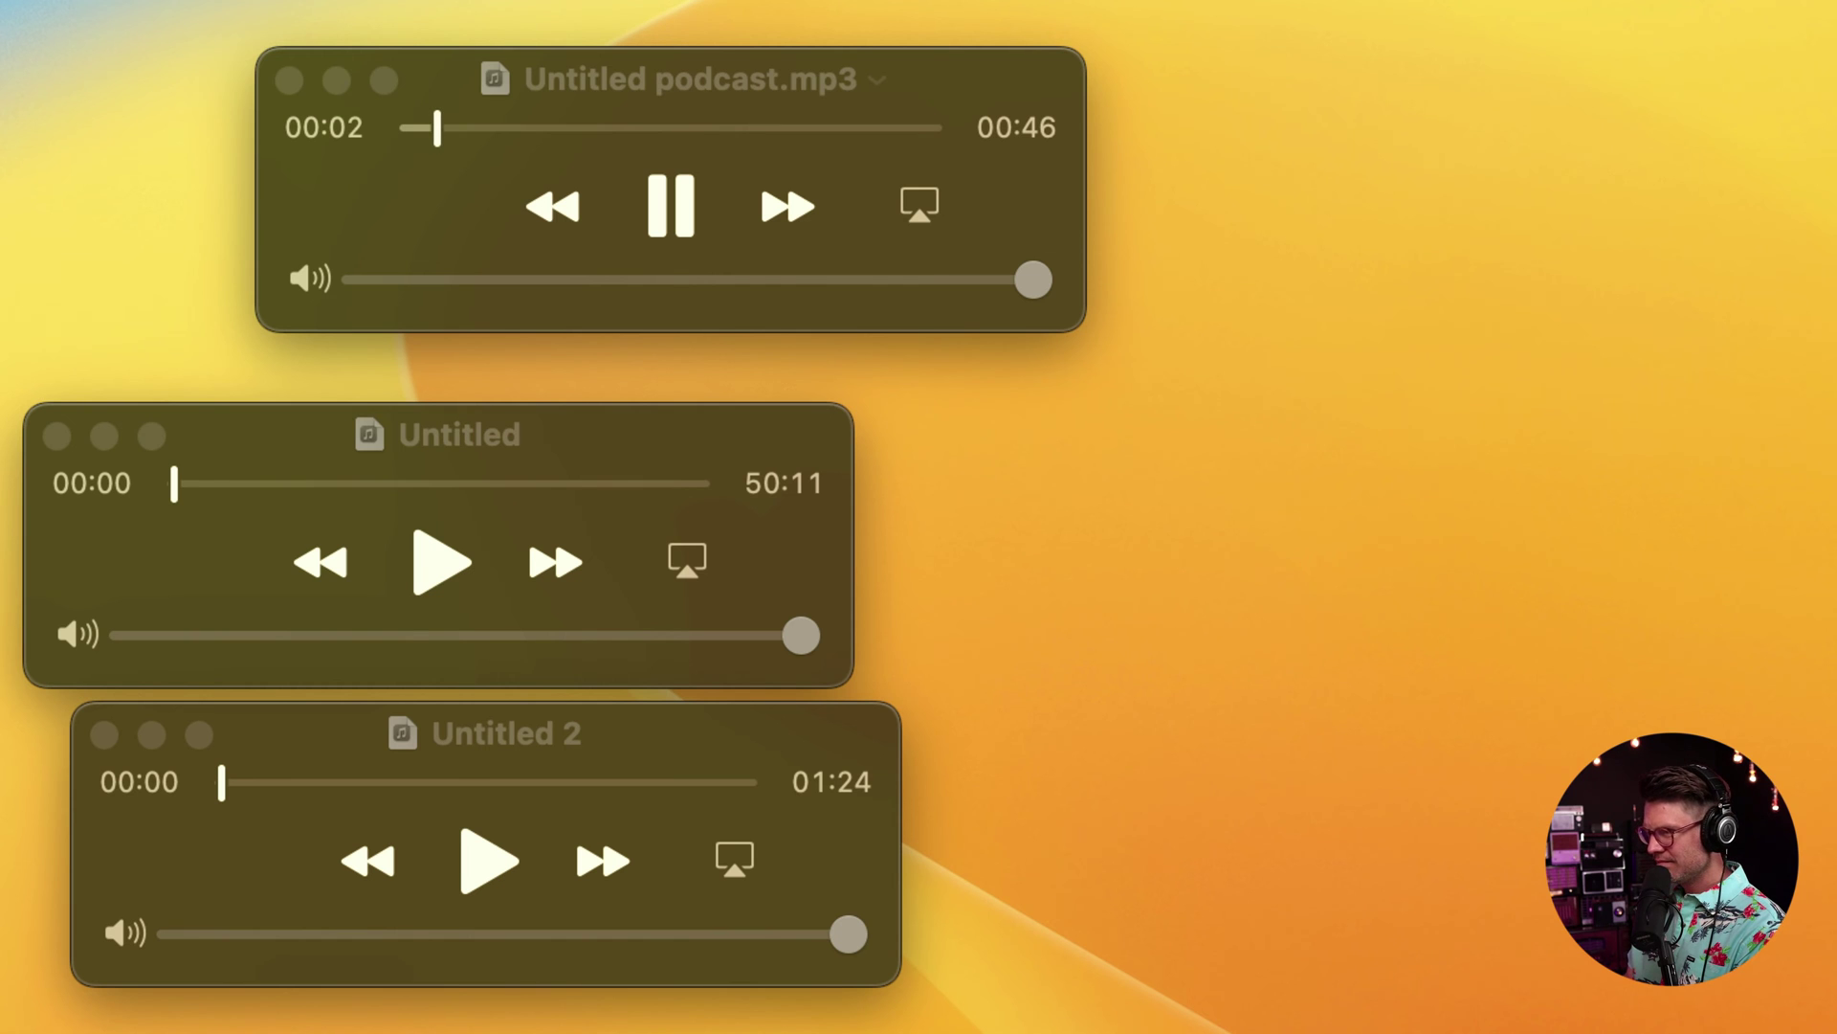
Step: Delete the empty Untitled QuickTime recording and skip the podcast playback ahead to about 00:39
click(56, 436)
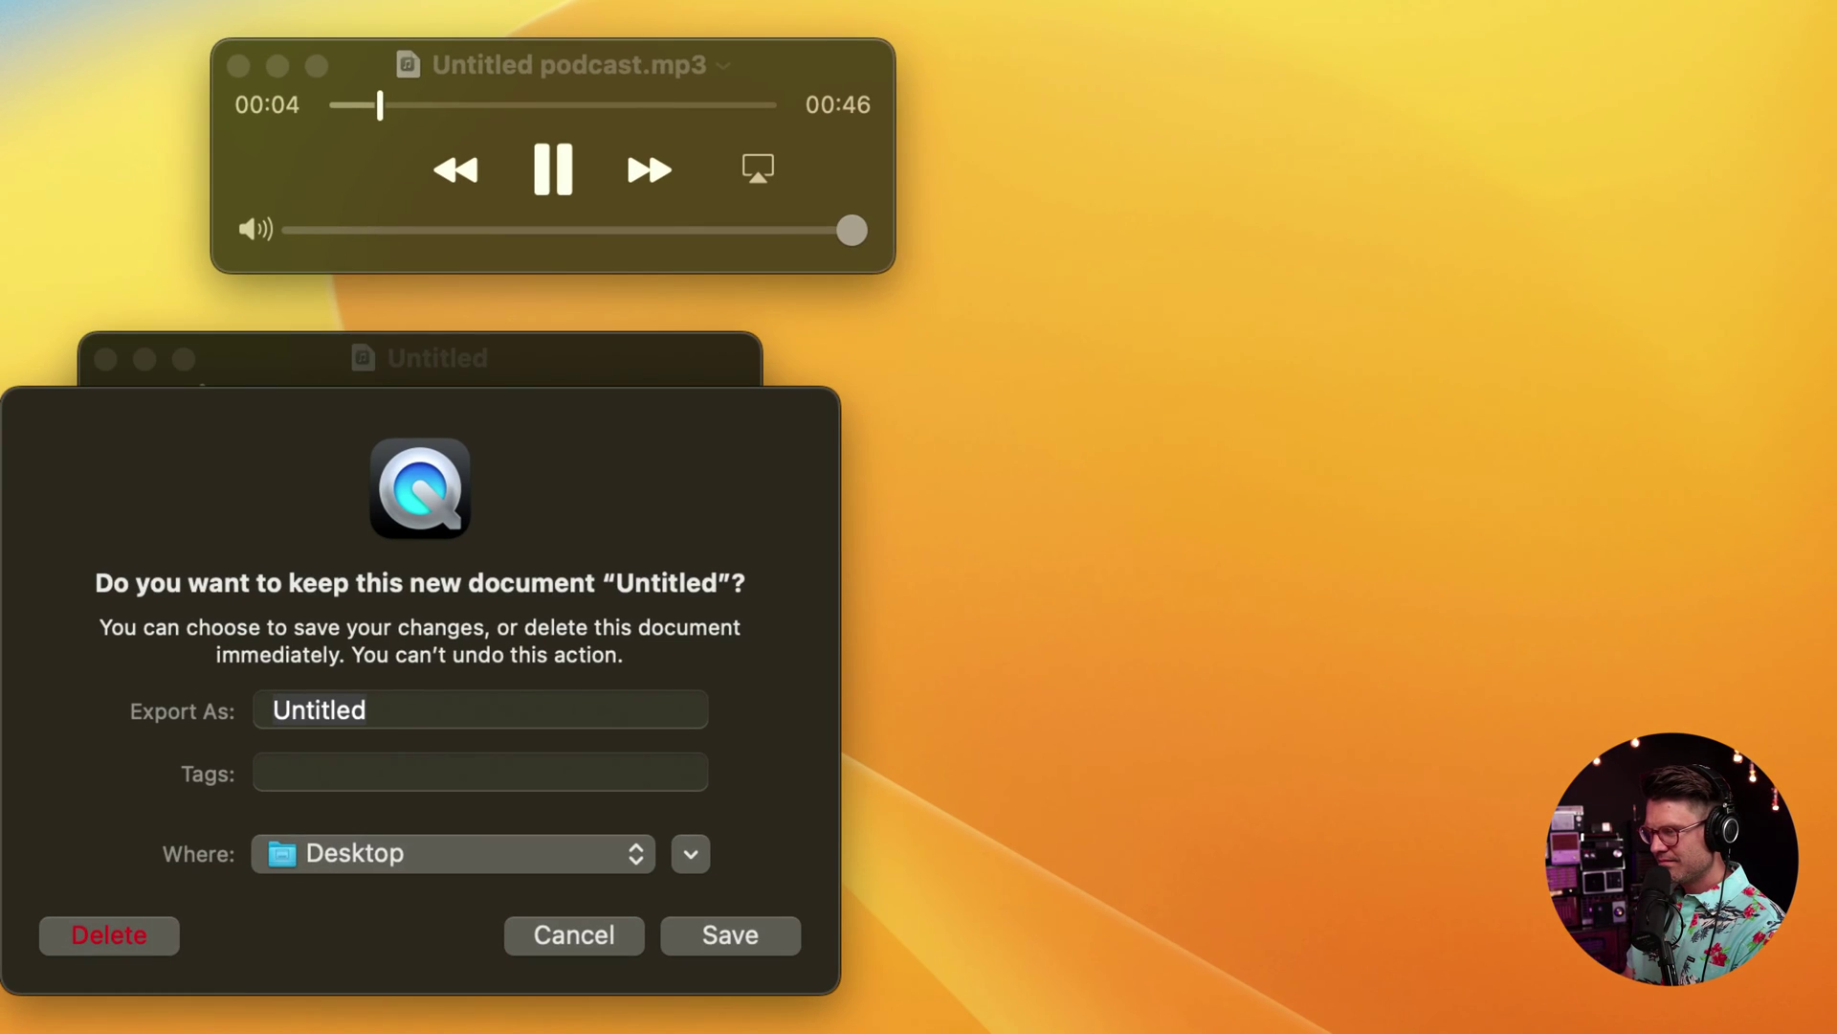
click(129, 930)
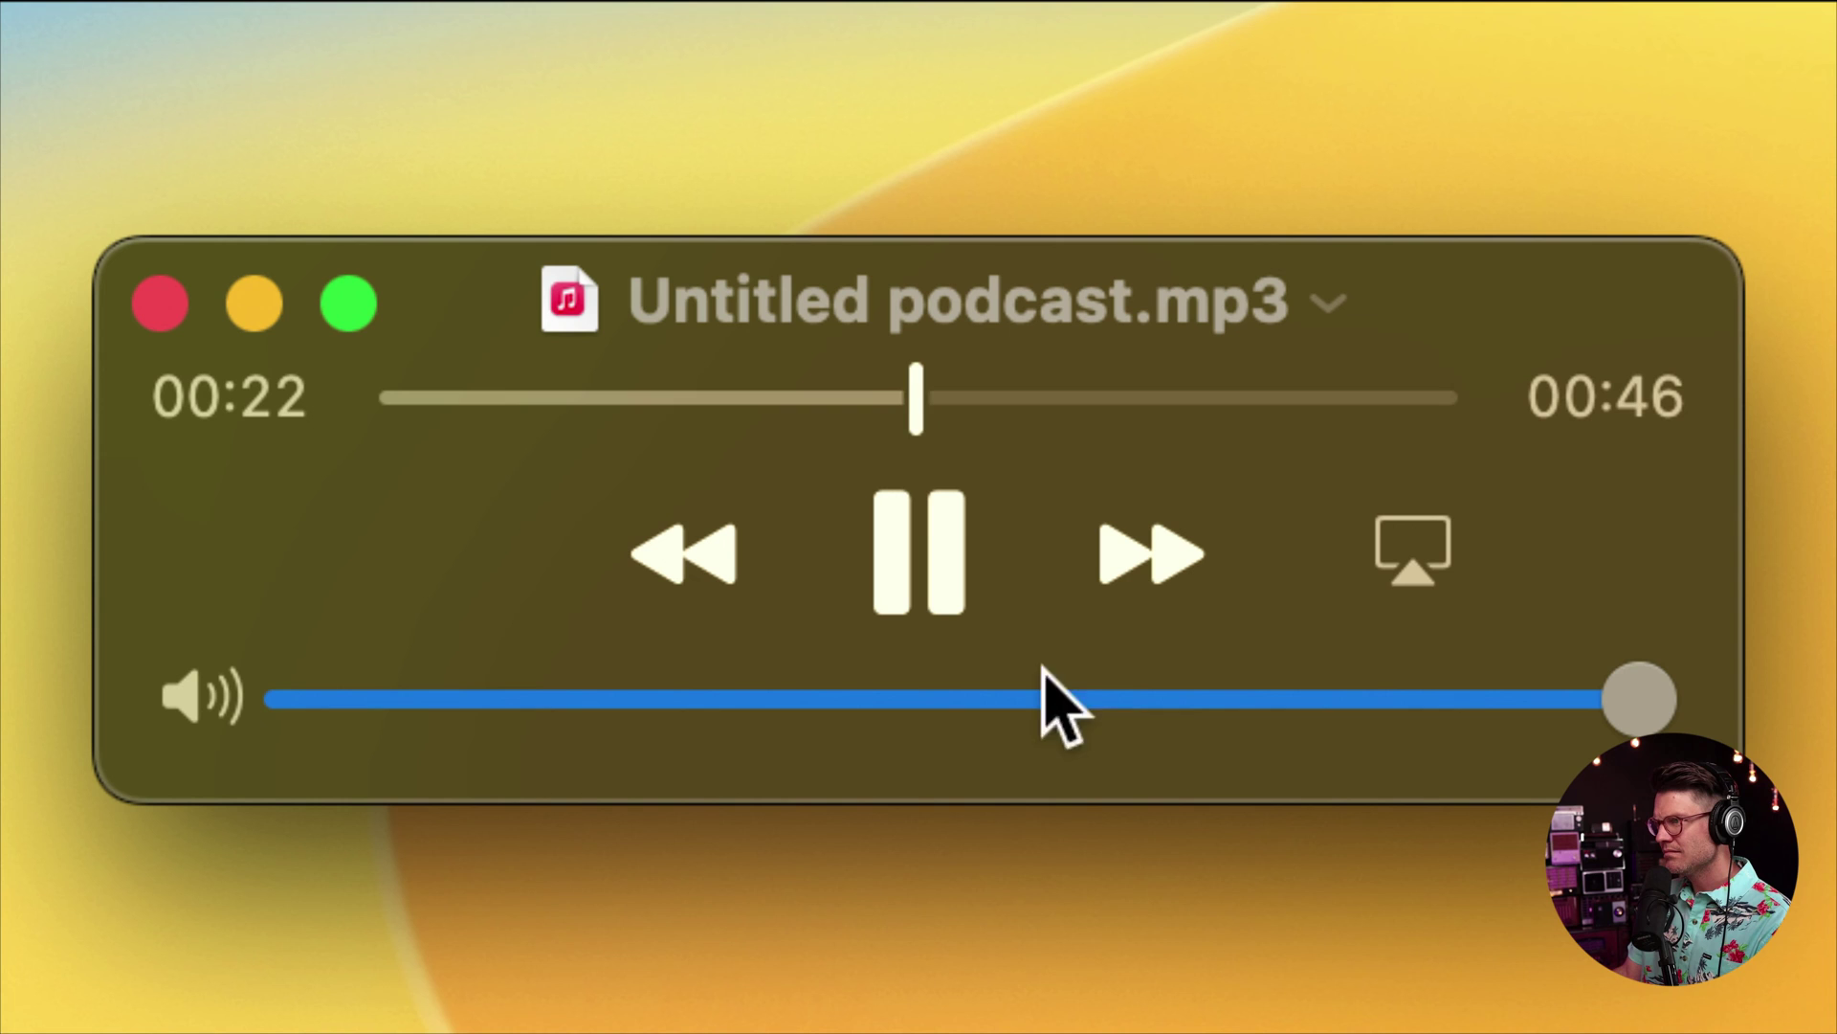
drag(967, 411, 1299, 414)
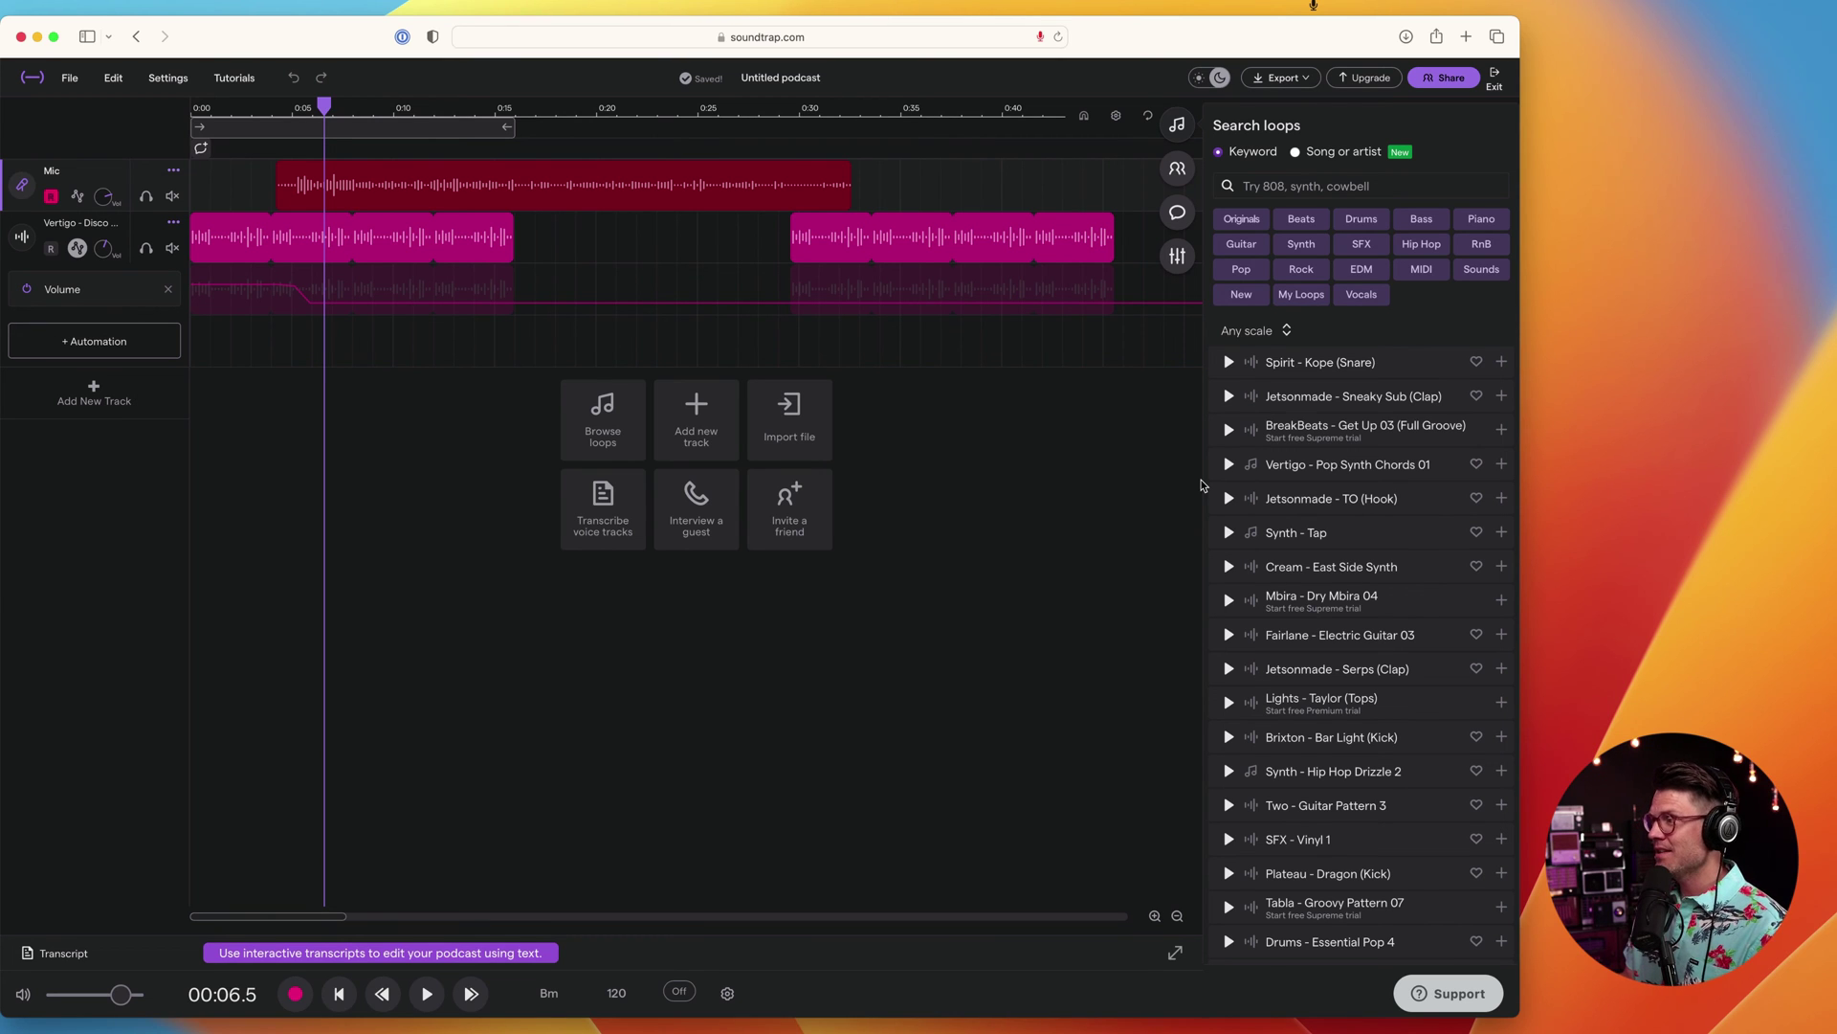
scroll(1329, 704, down, 10)
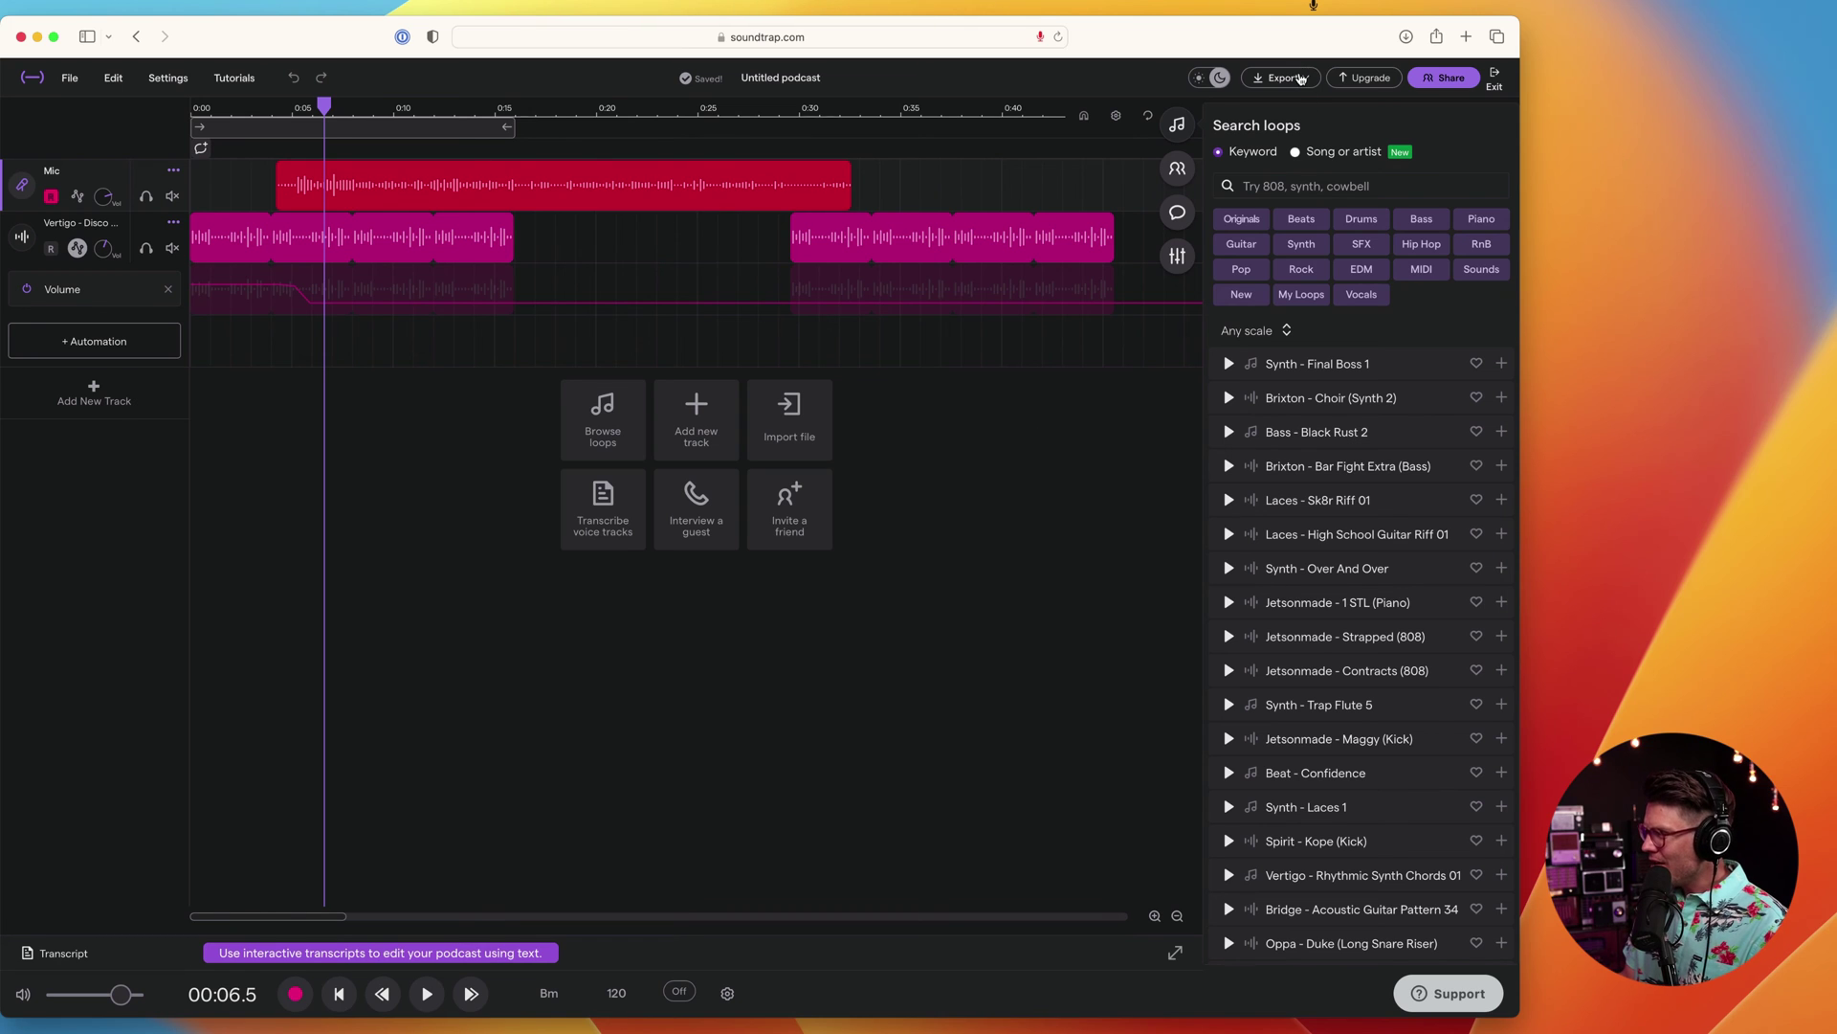
click(1301, 78)
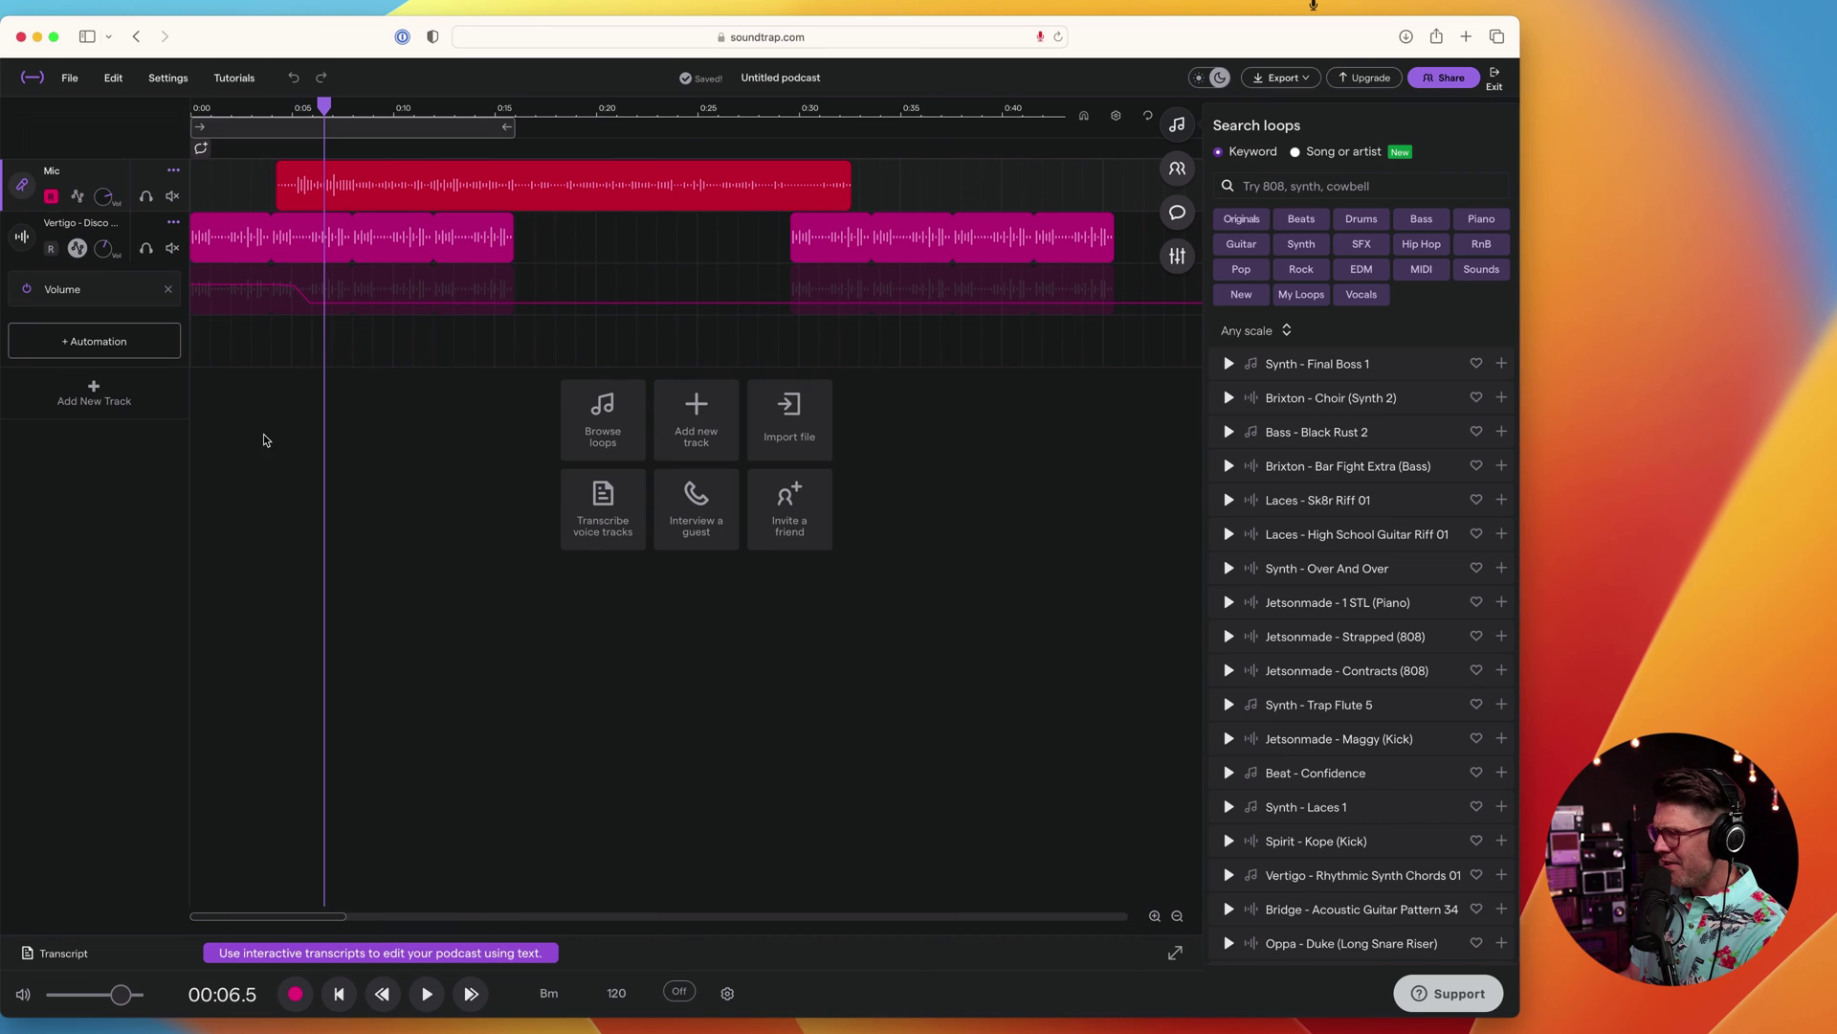
click(1177, 952)
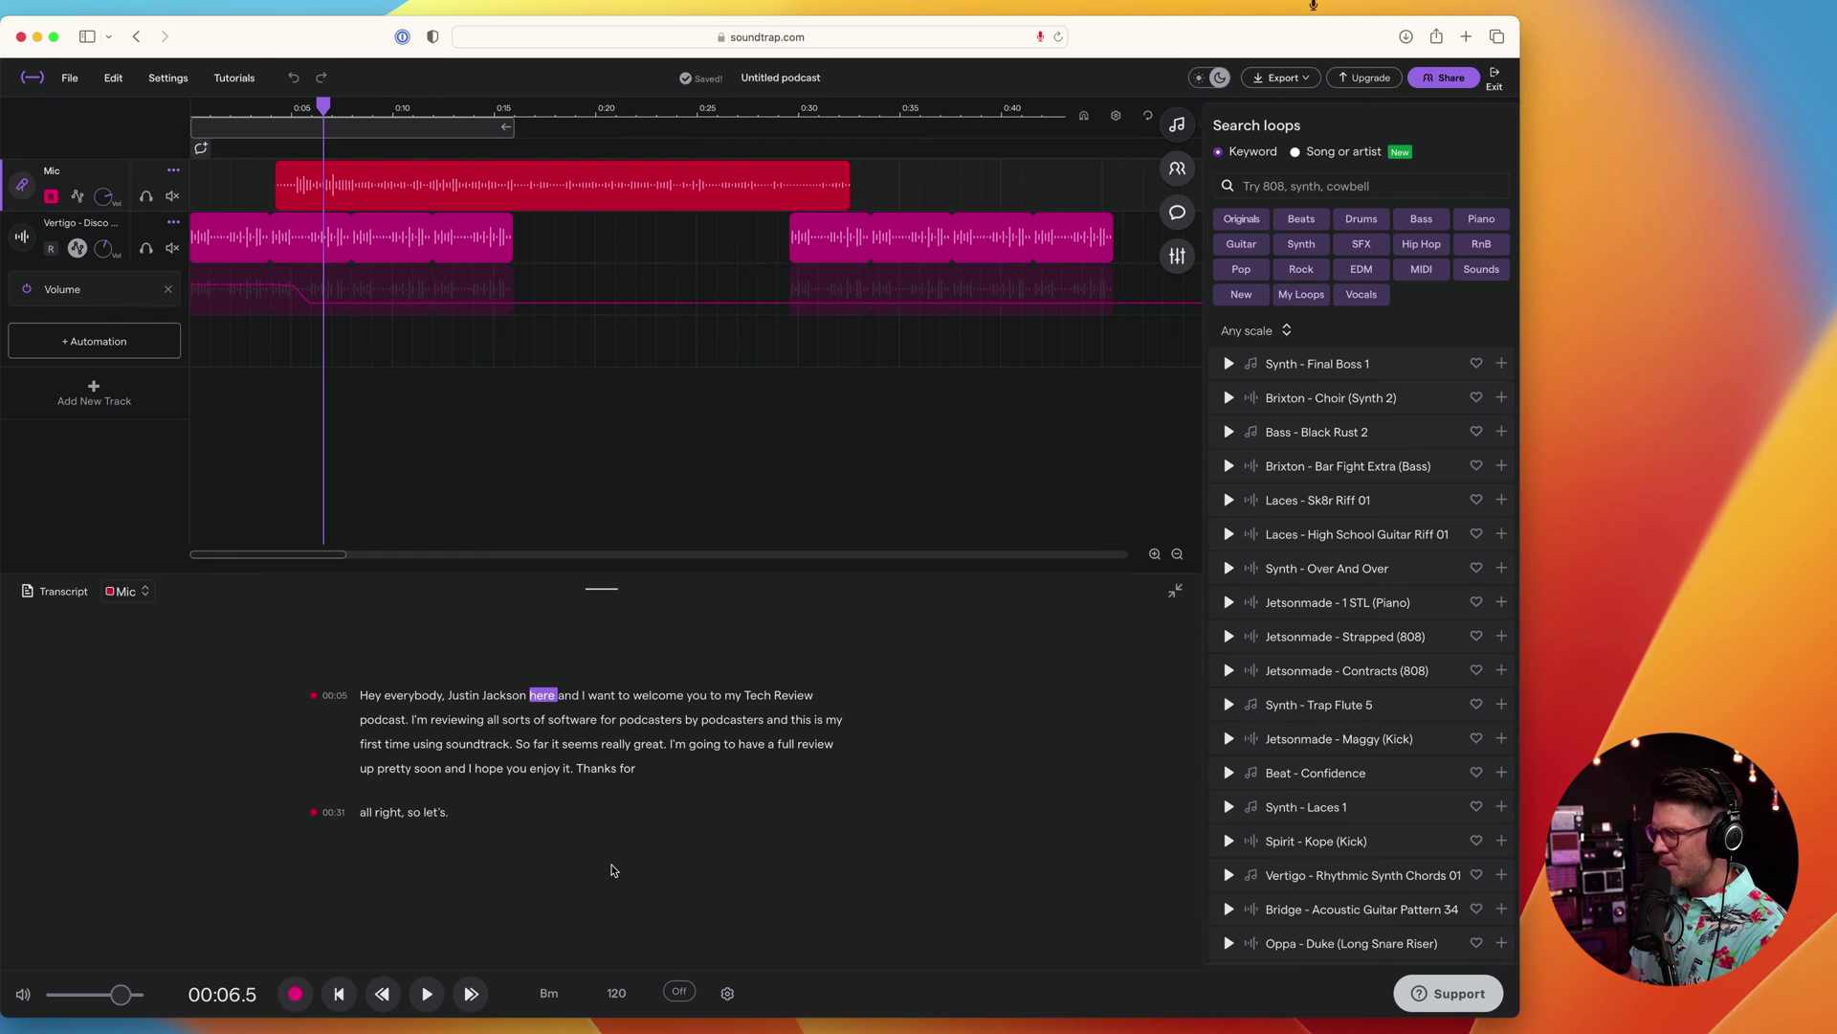
right_click(499, 737)
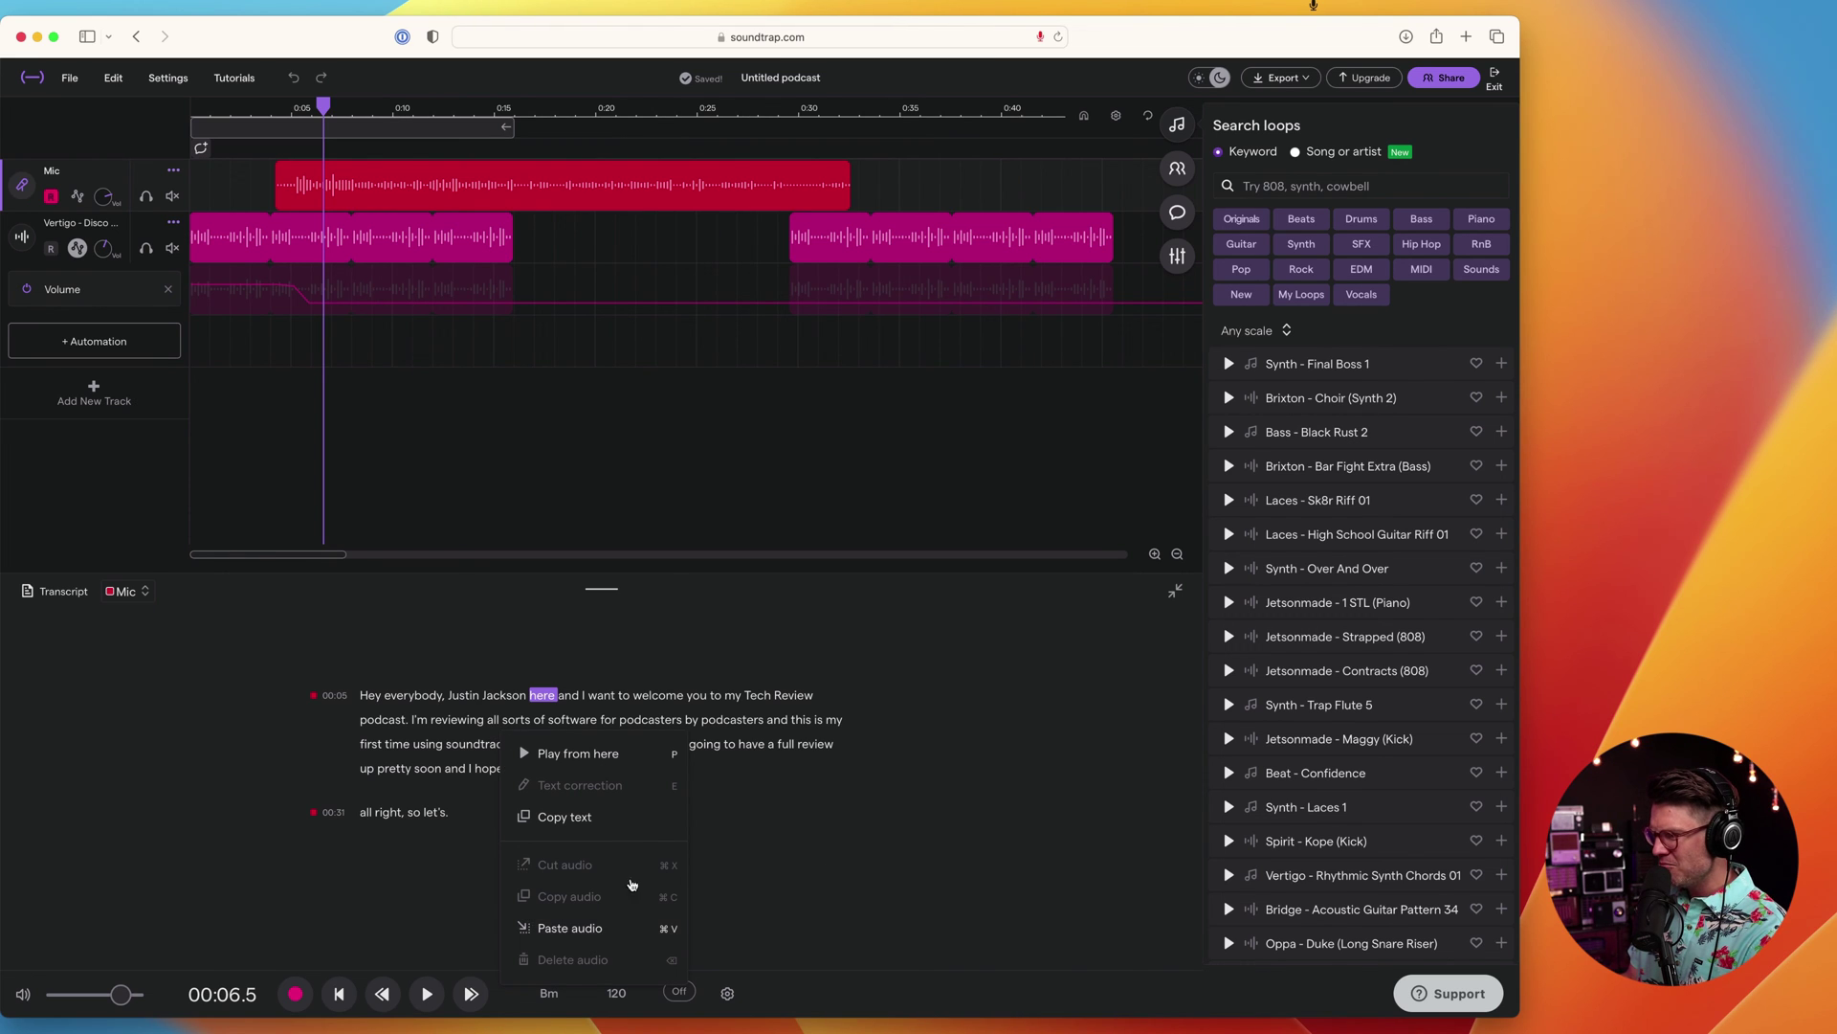
click(537, 736)
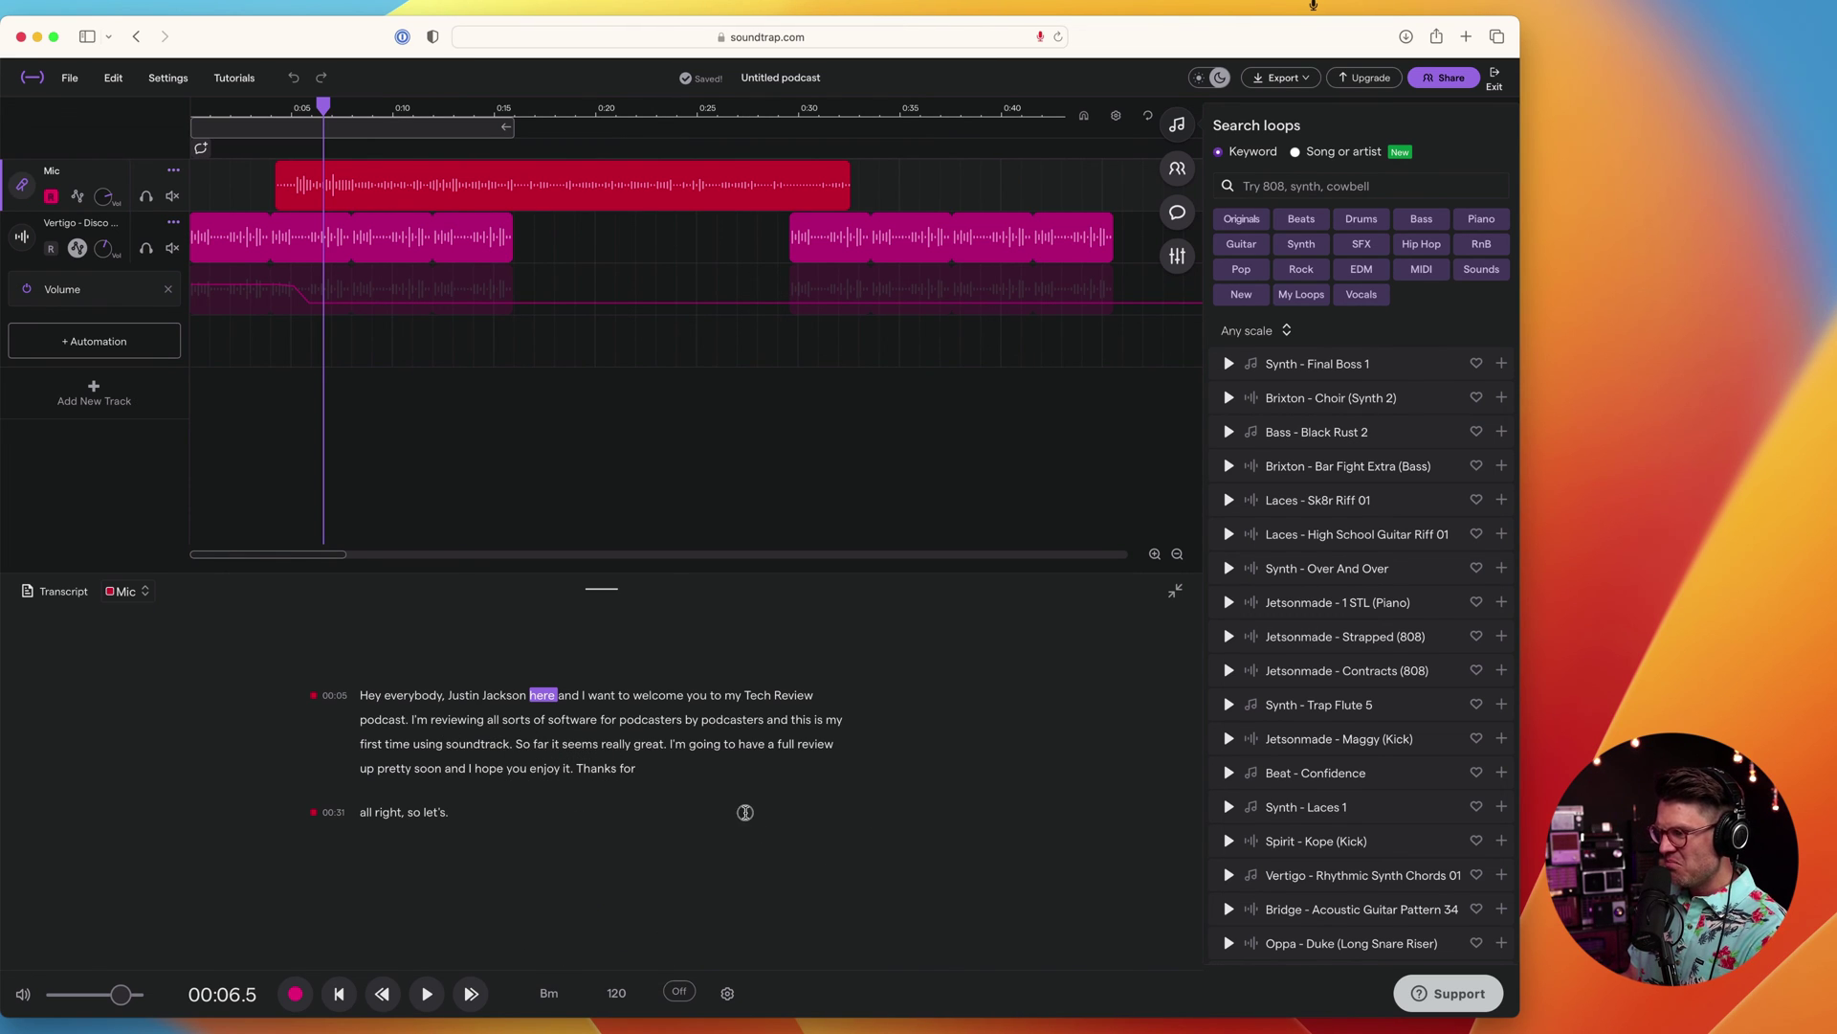
click(1174, 590)
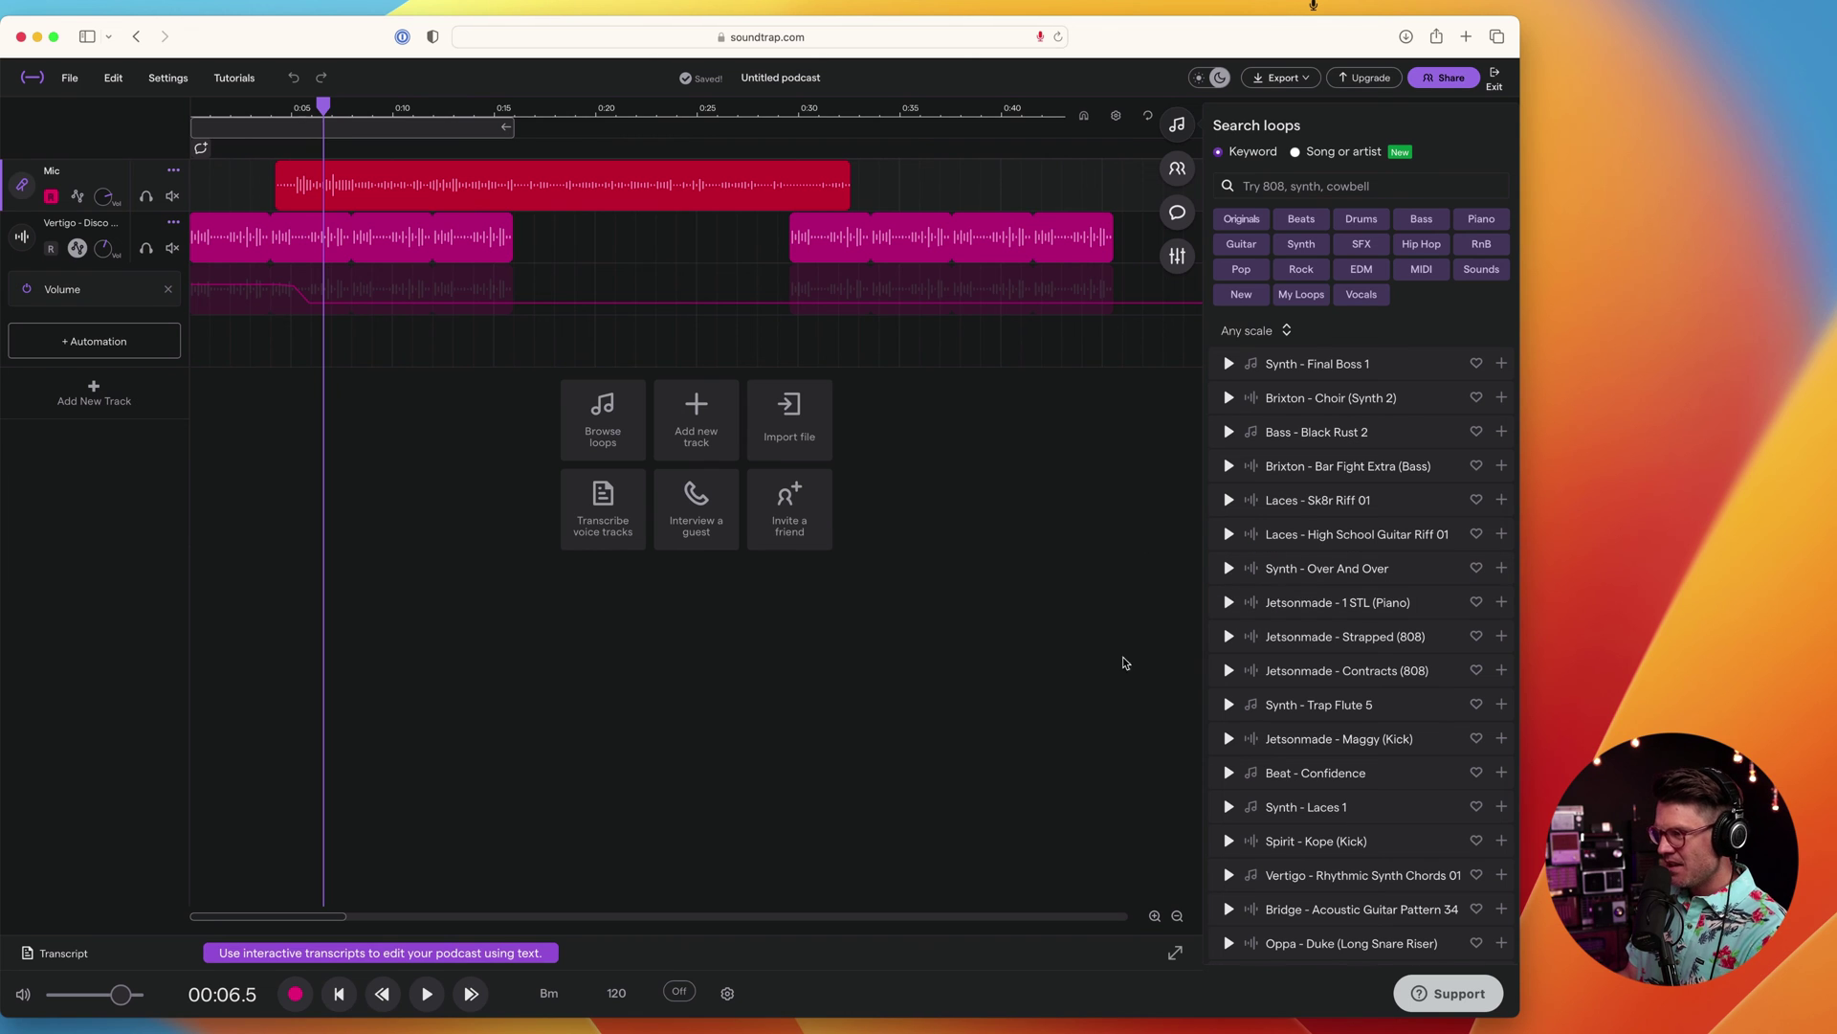
Step: Browse the Soundtrap pricing plans in a new tab, then return to the Untitled podcast tab
click(1352, 77)
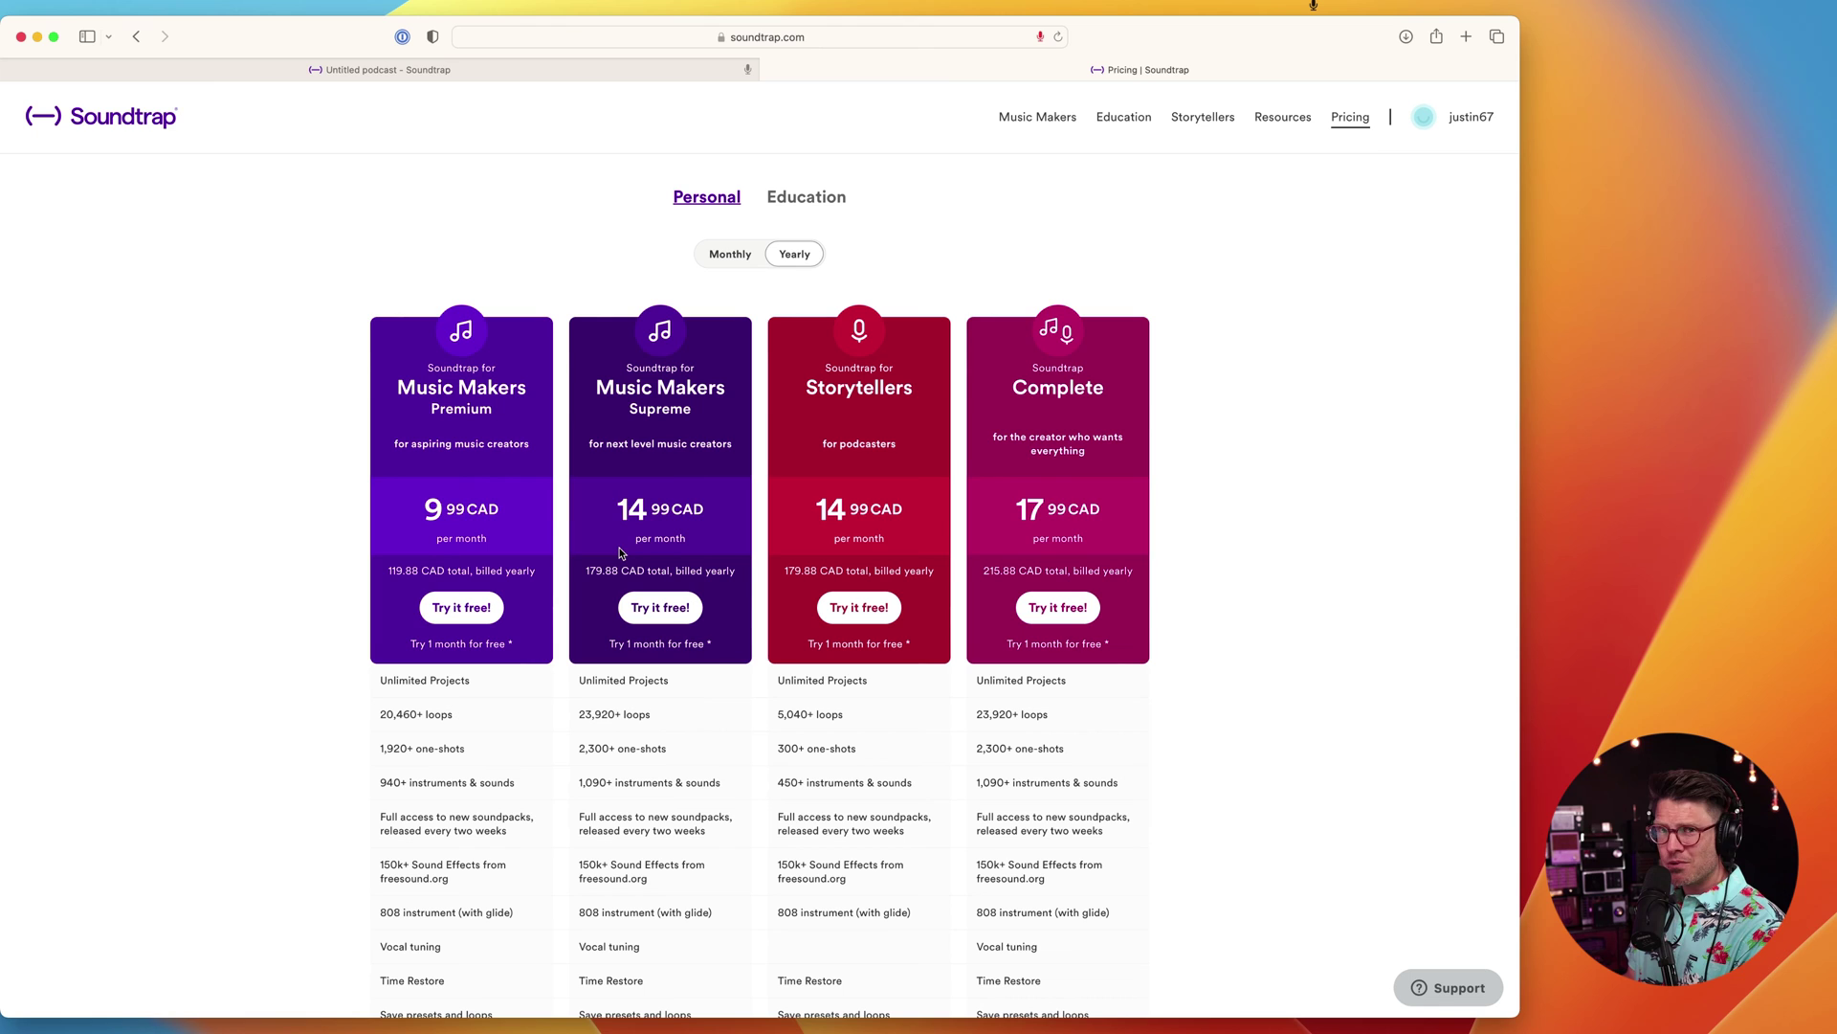
click(545, 72)
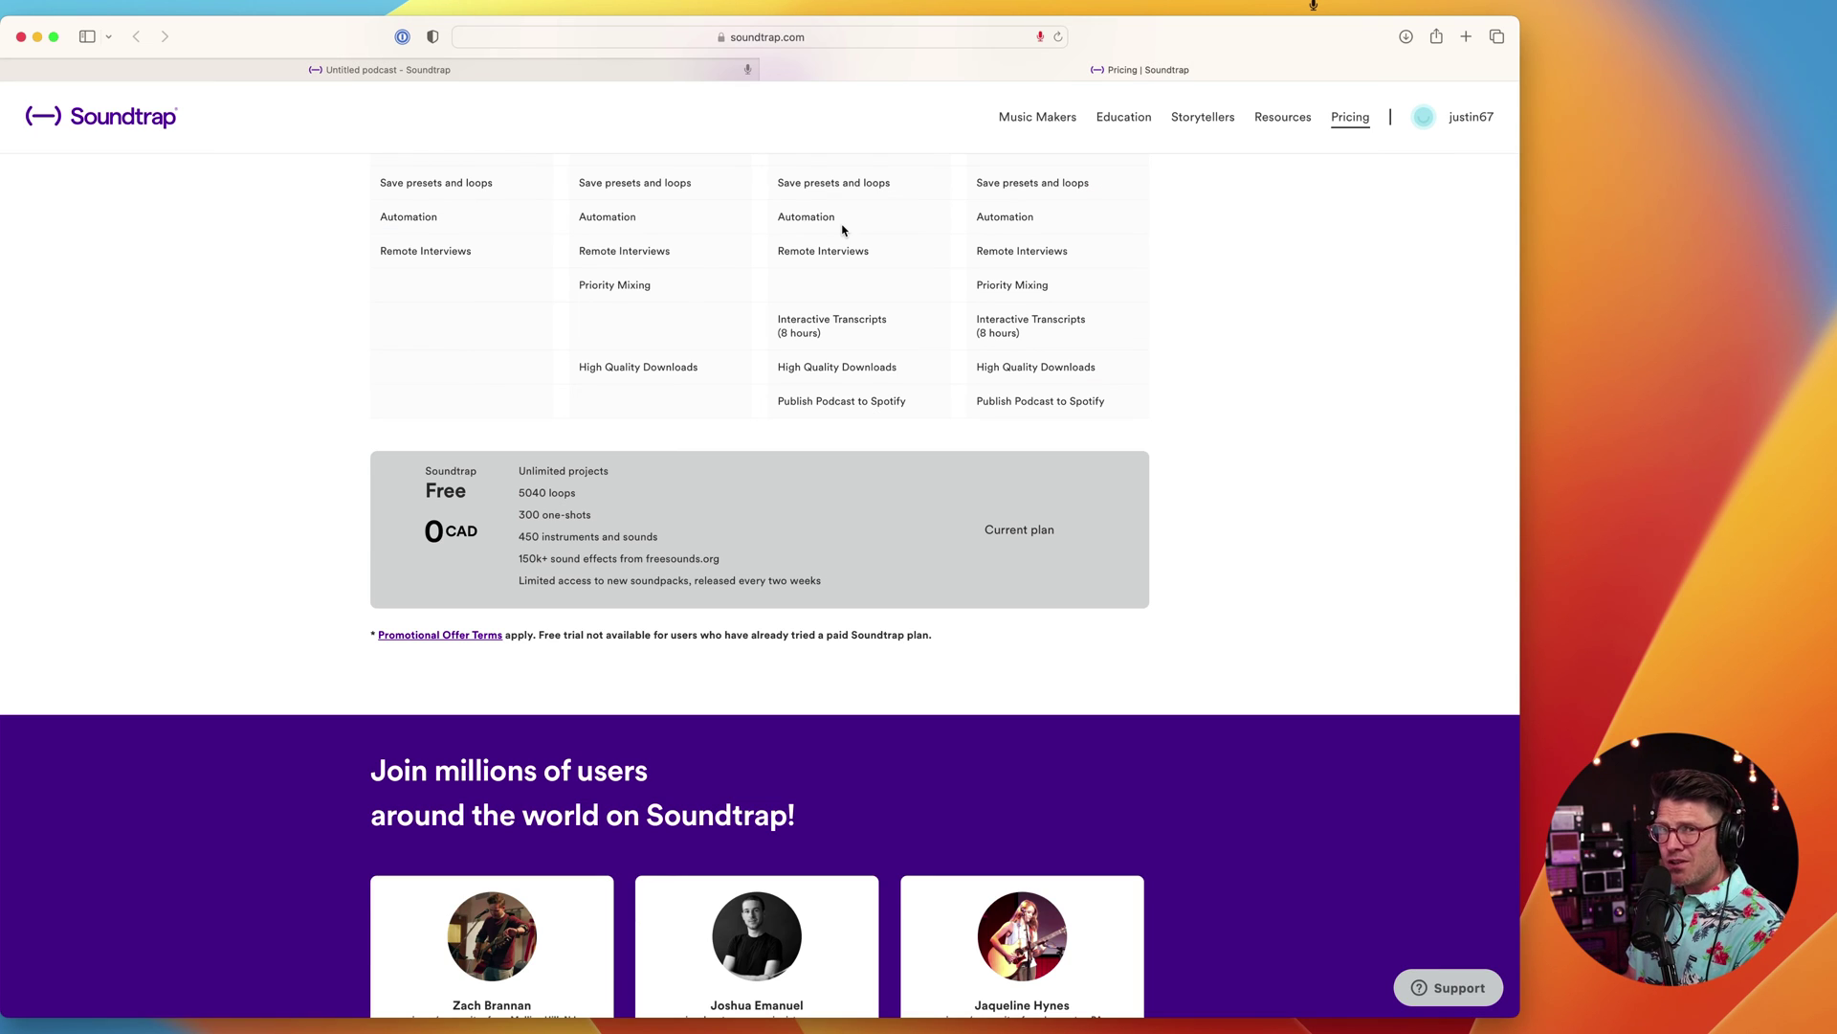
click(591, 75)
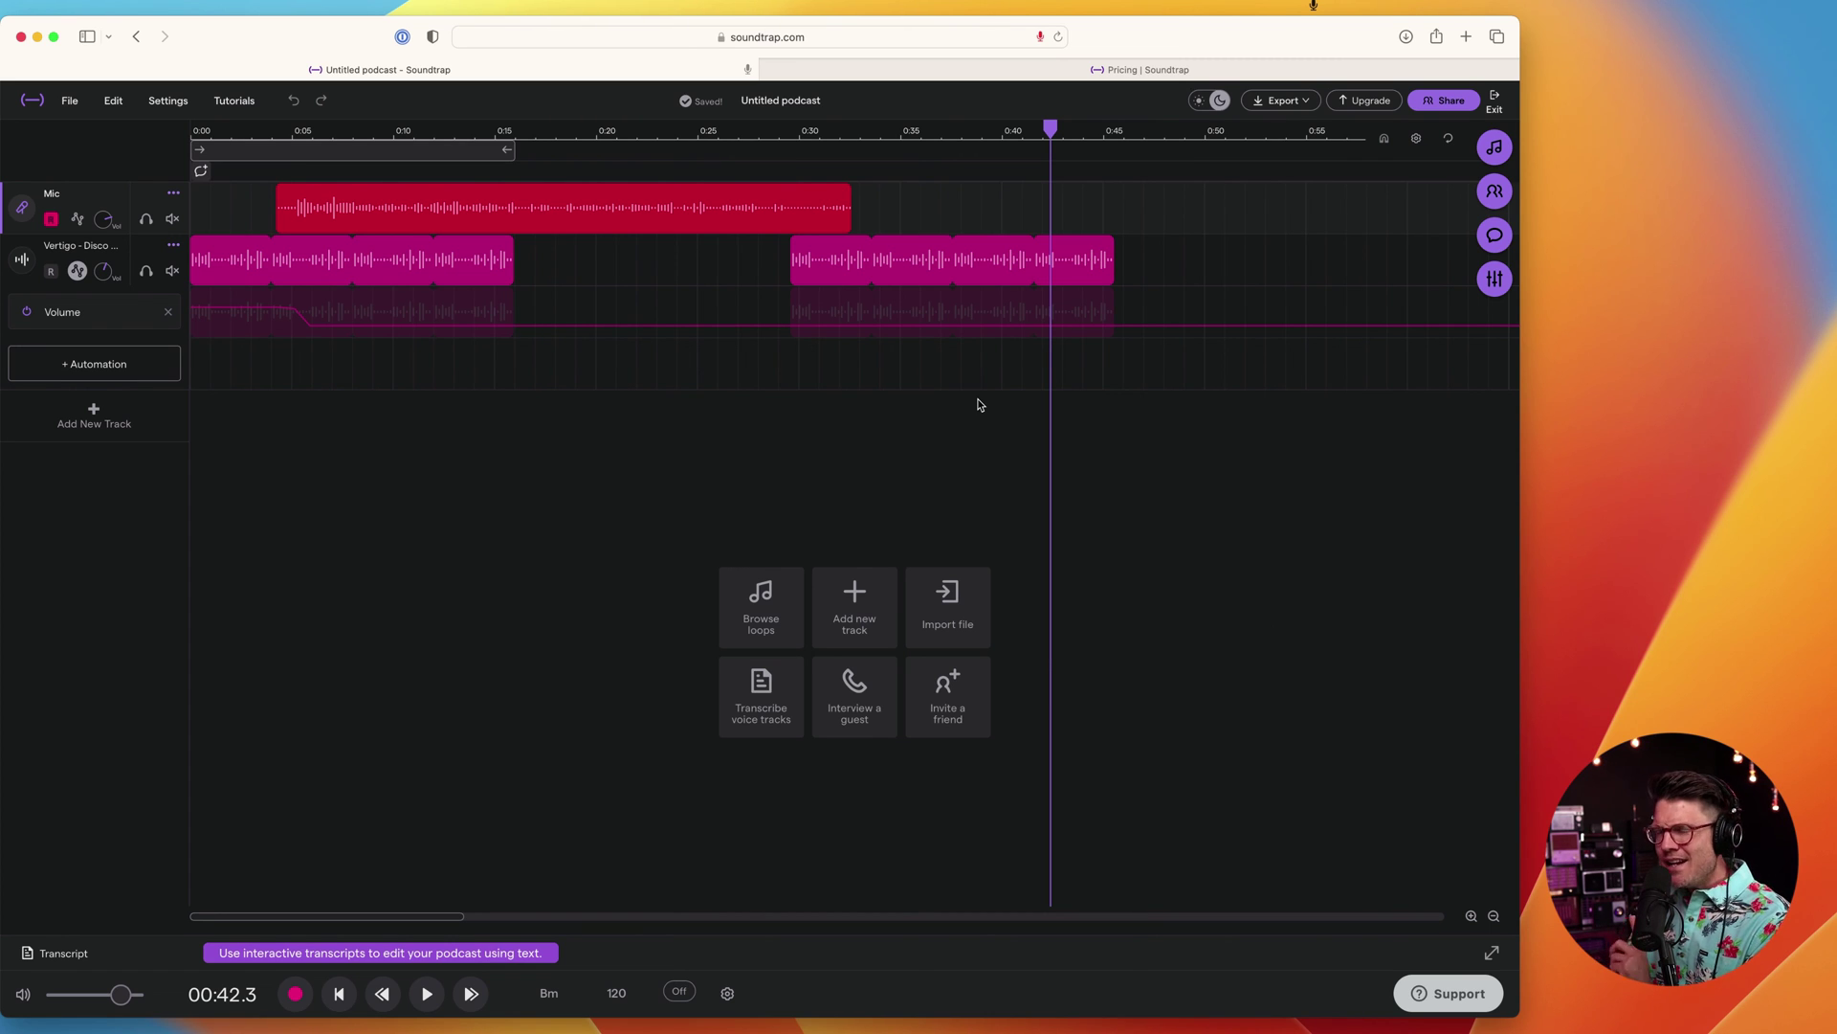
Step: Start a guest interview, accept the headphones notice, and copy the guest invite link
click(1545, 638)
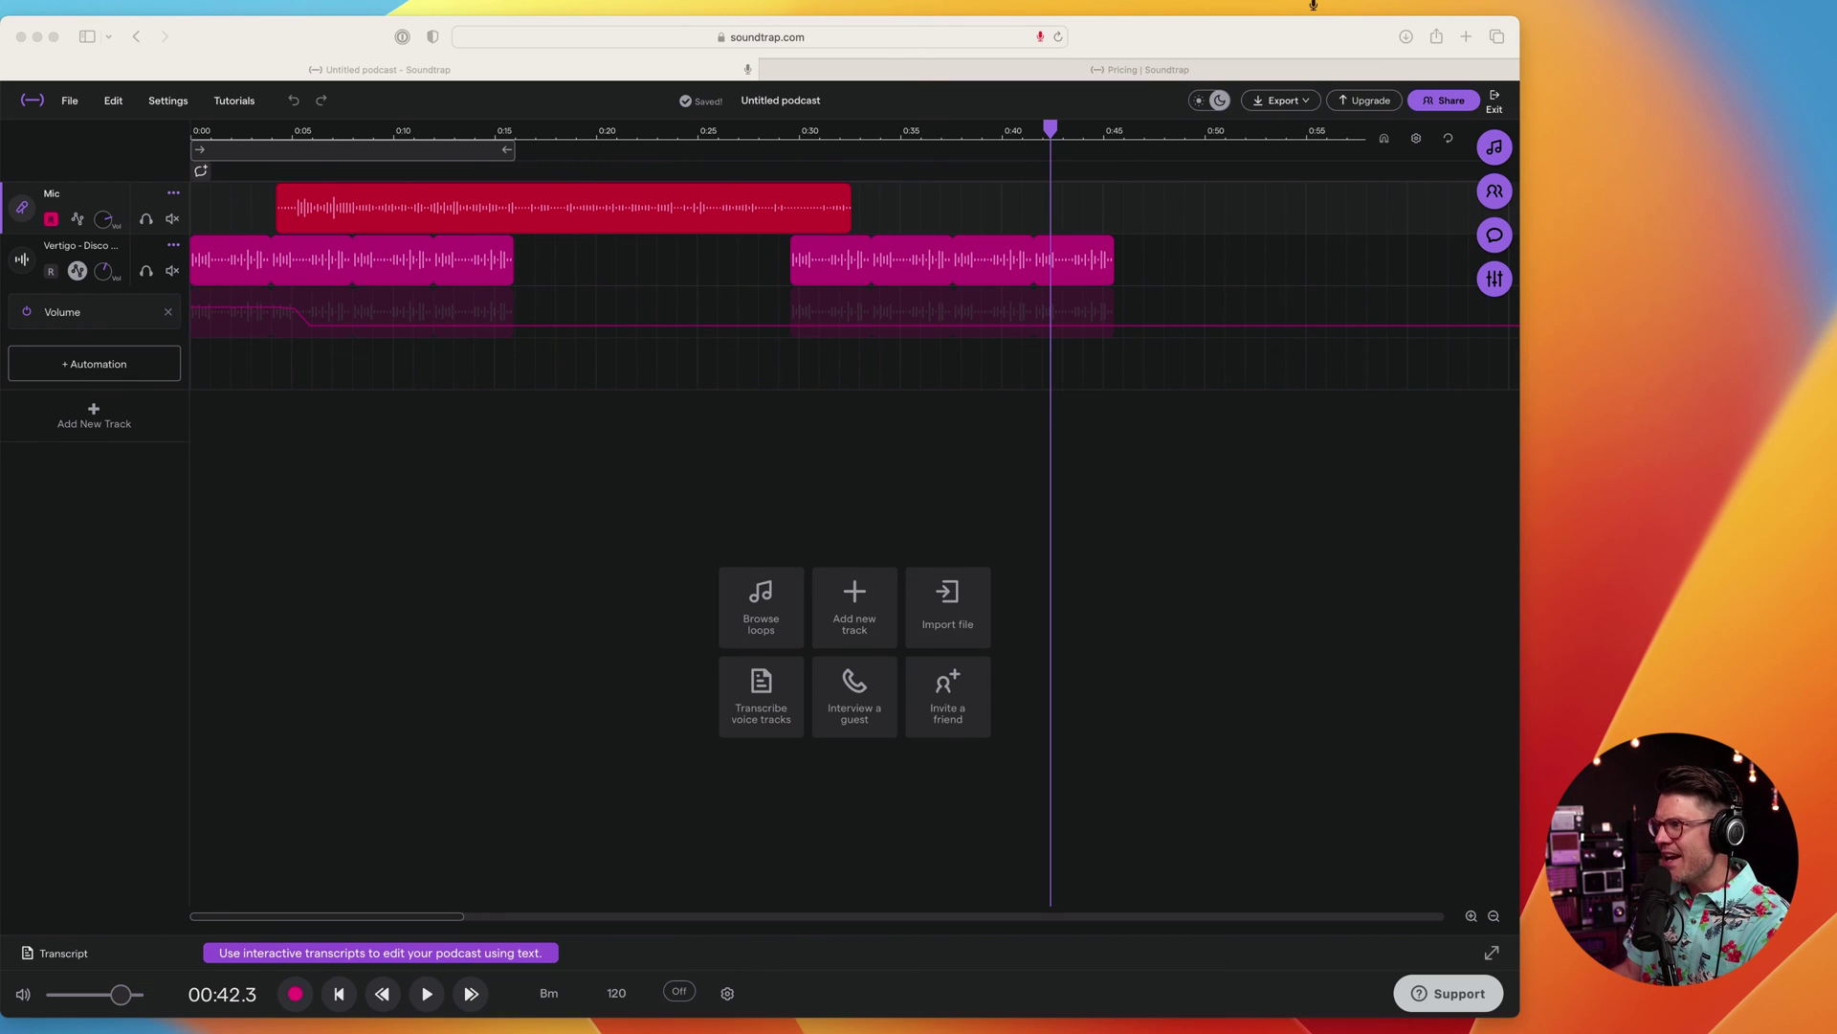
click(854, 686)
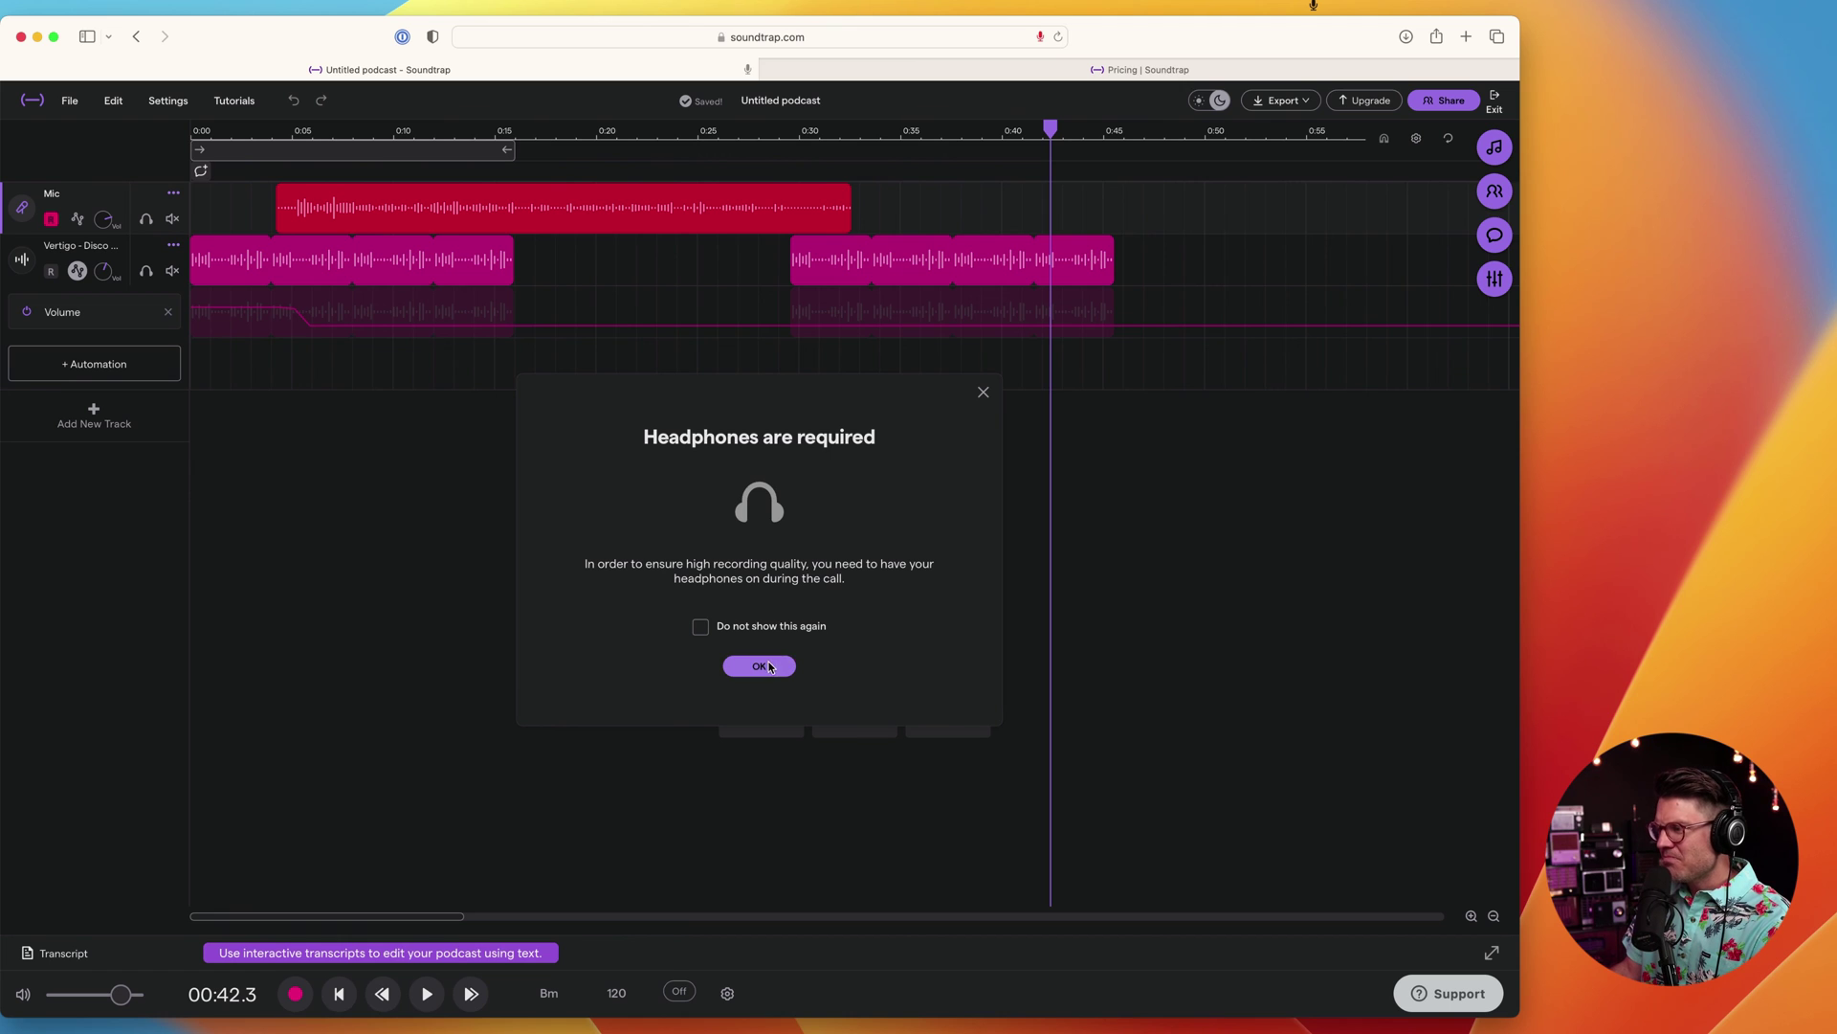
click(767, 666)
click(893, 481)
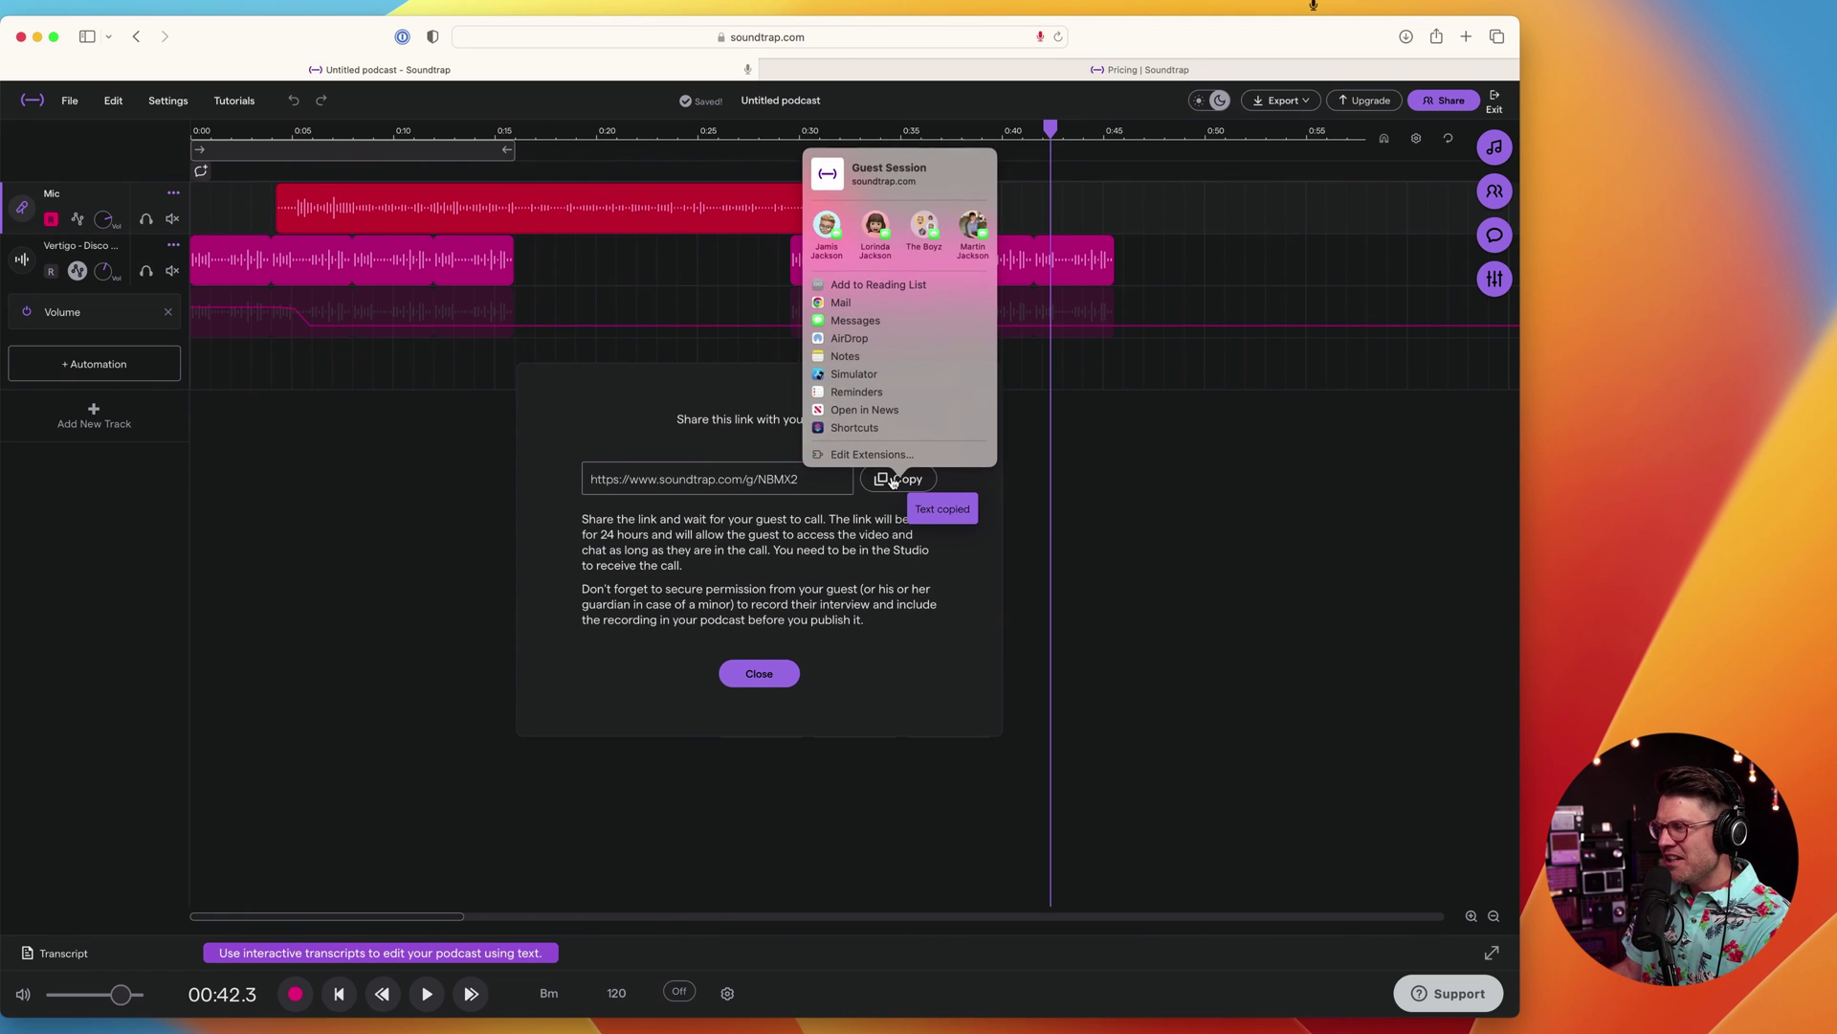
click(895, 485)
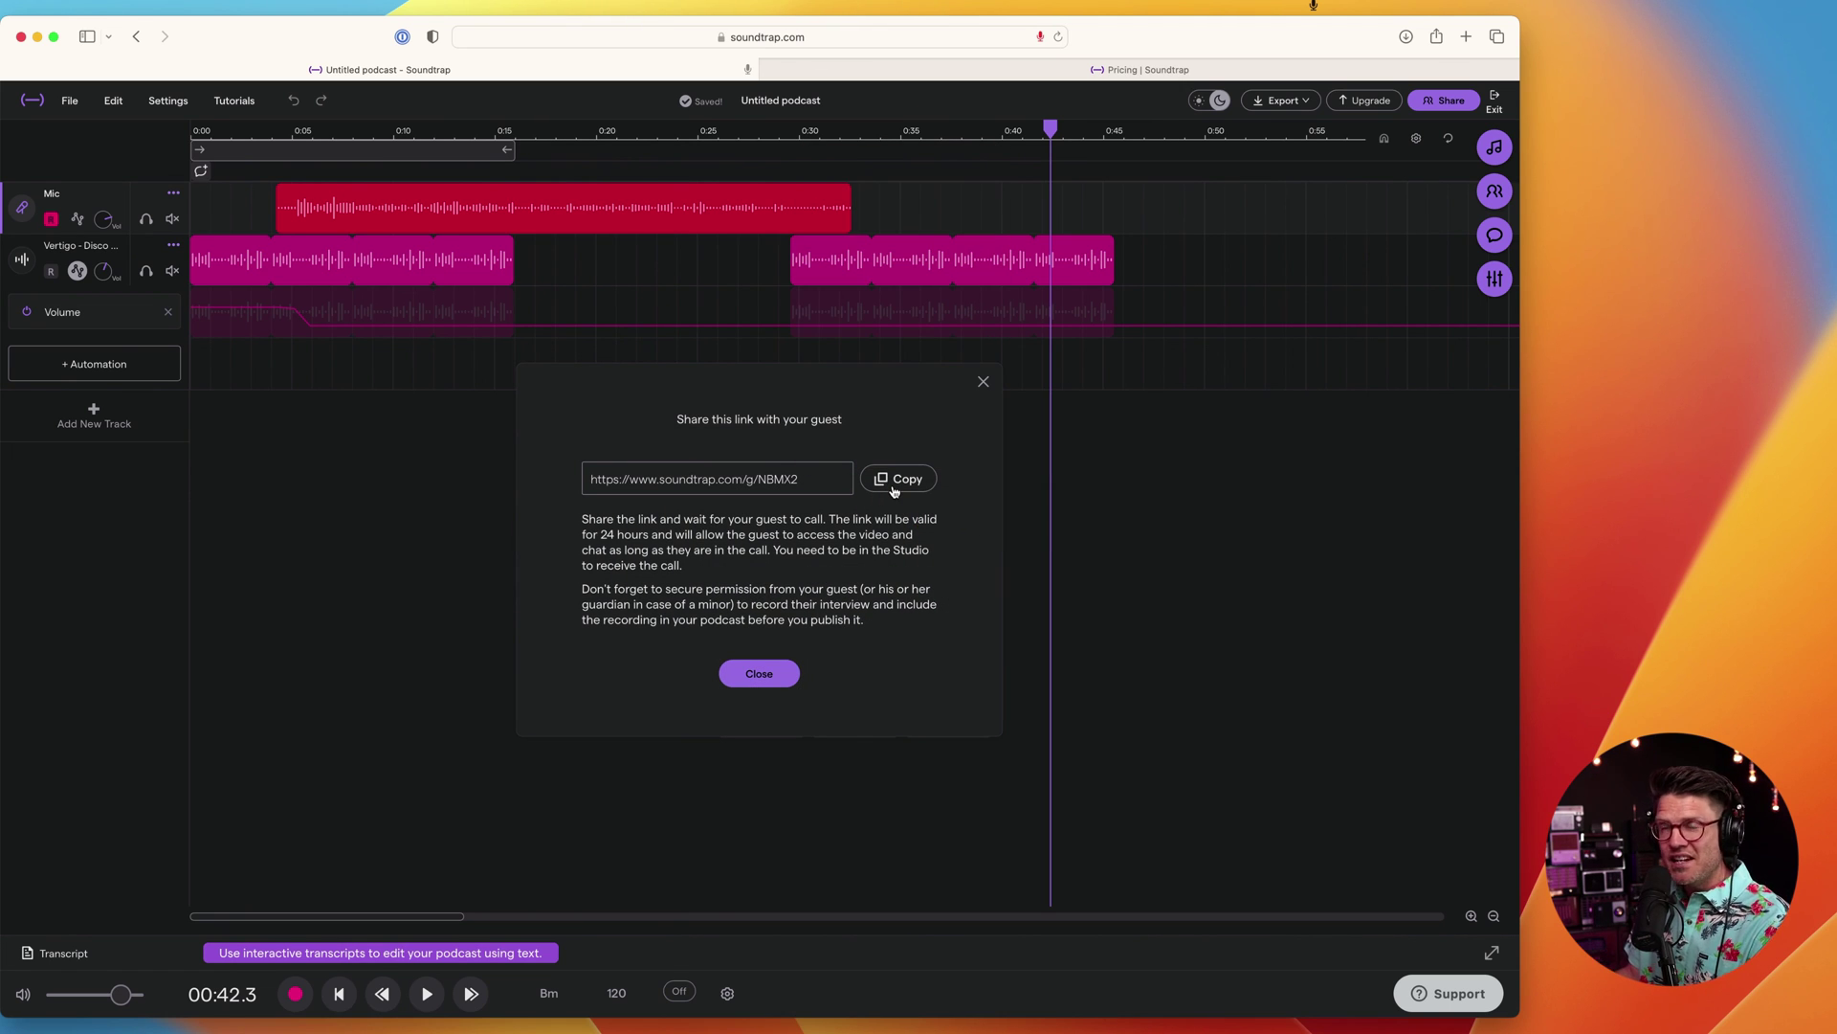